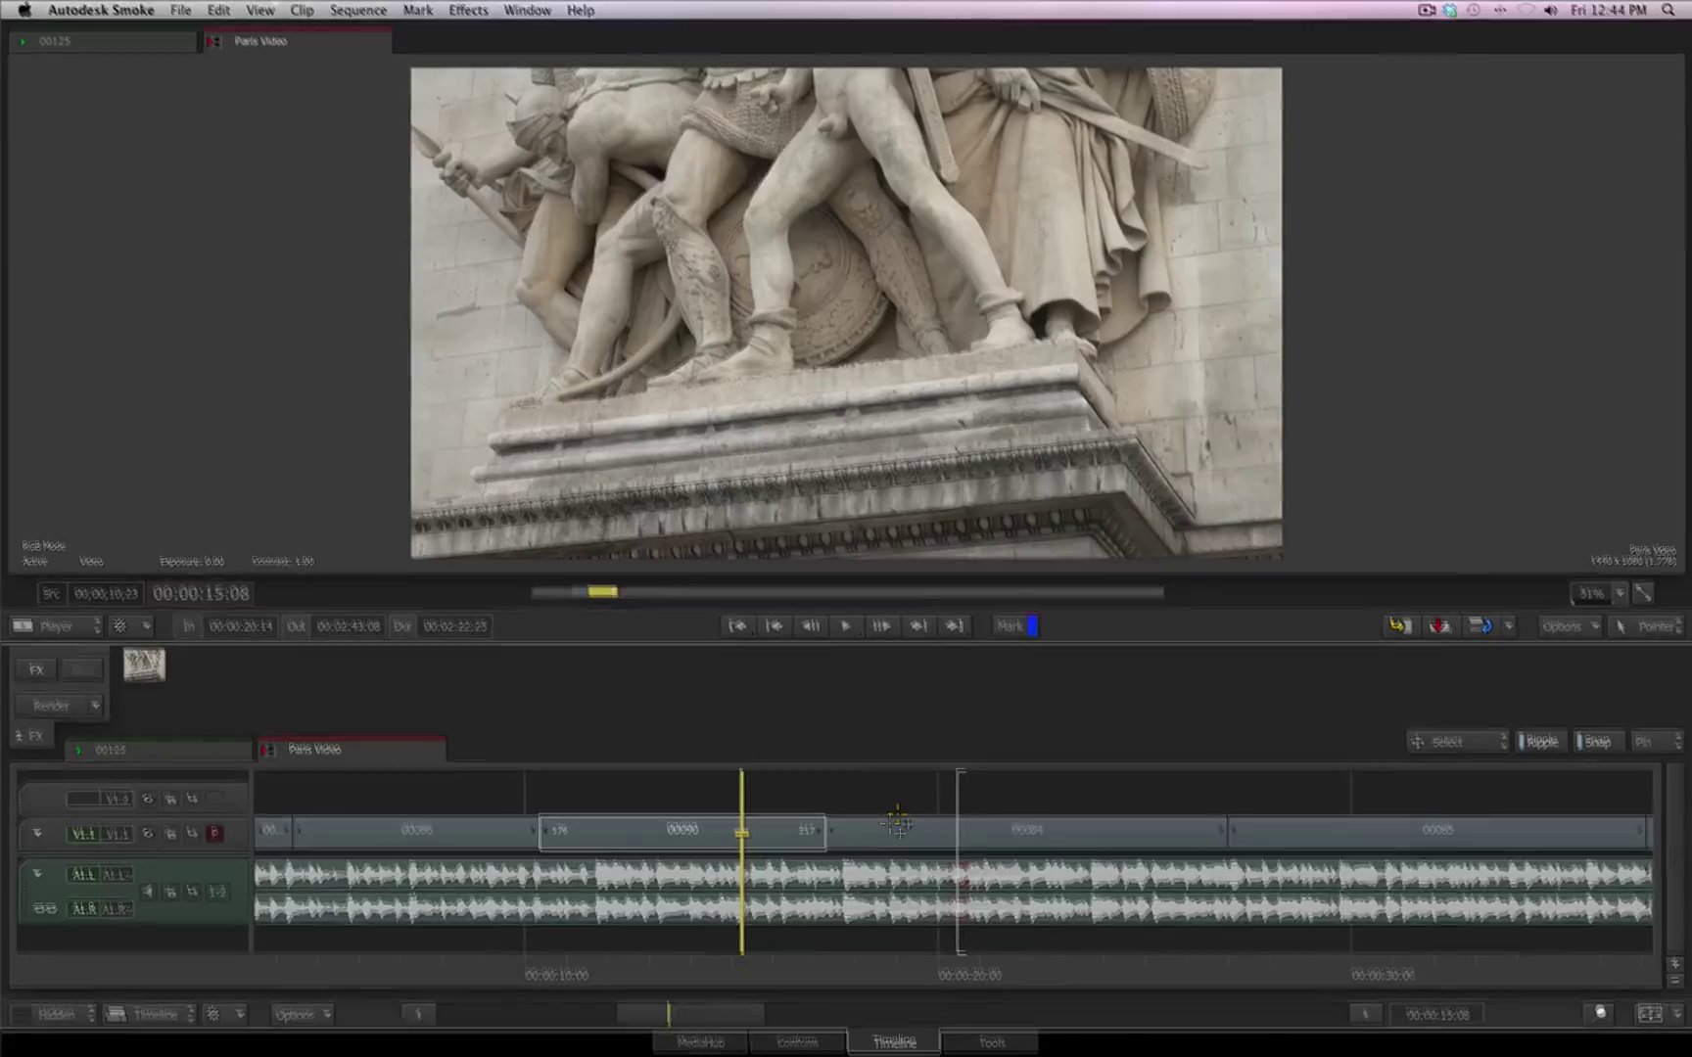
Step: Try trimming the head of clip 00084 to the In mark with Ripple off, and undo the trim
left_click(894, 827)
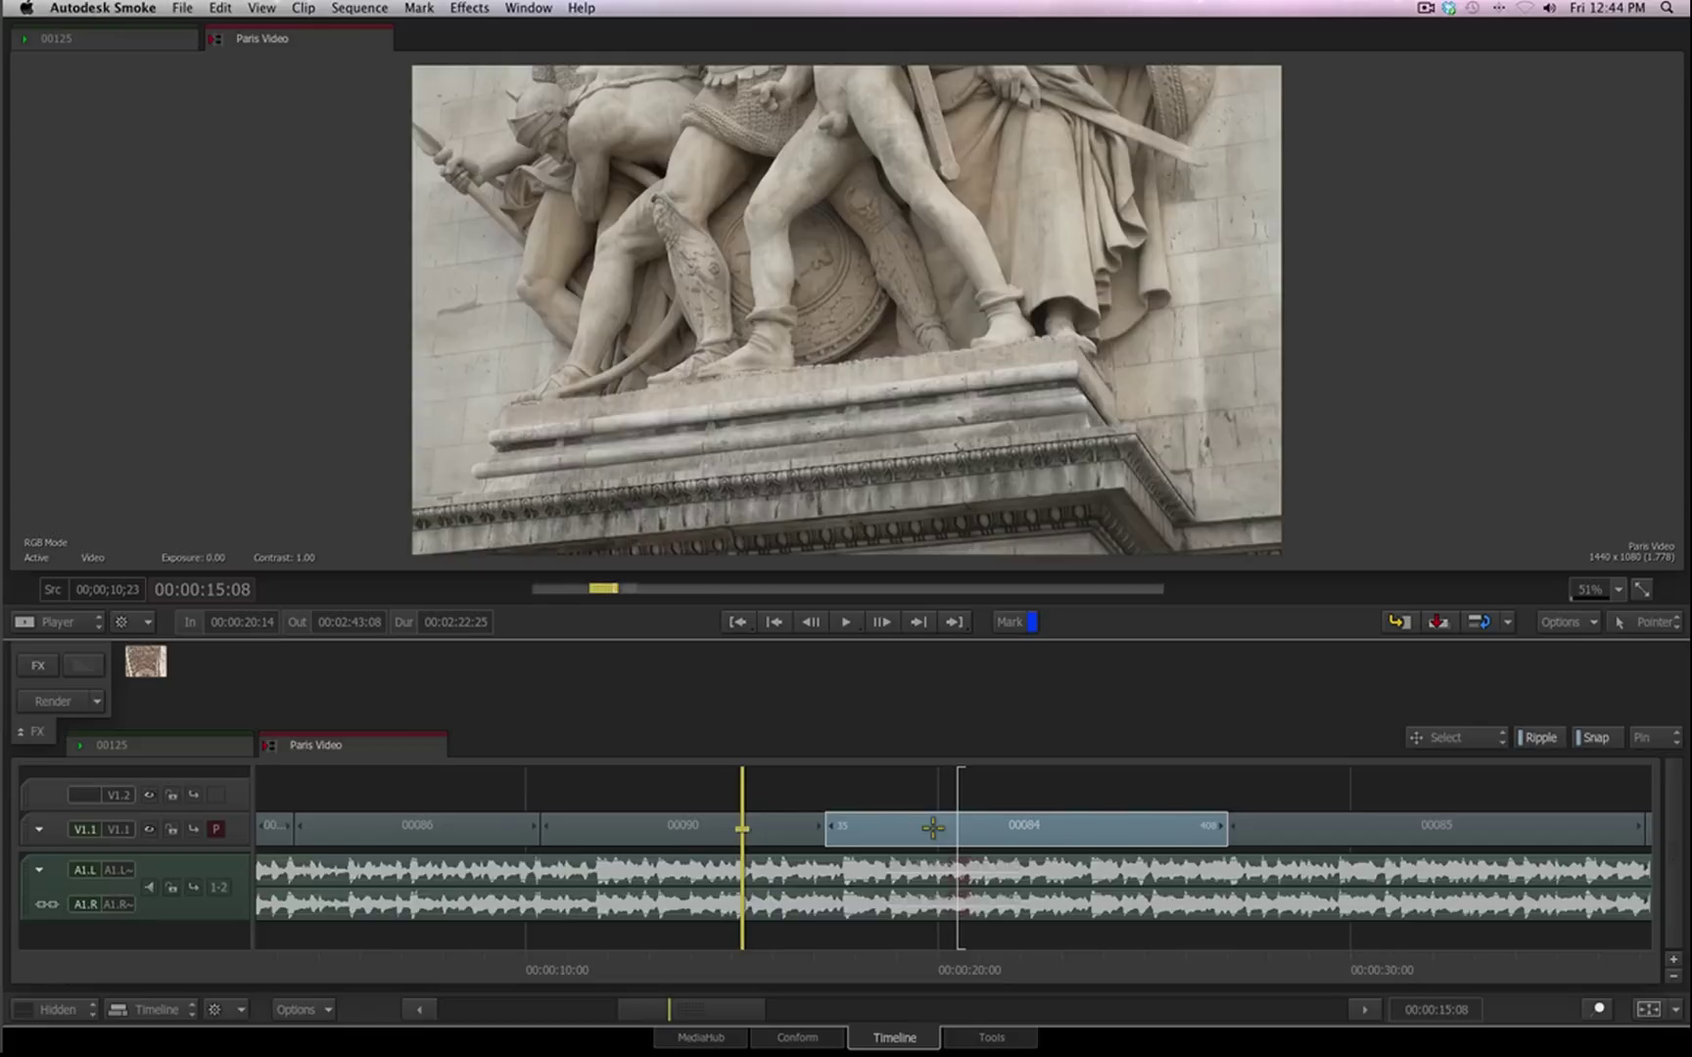
left_click(1541, 740)
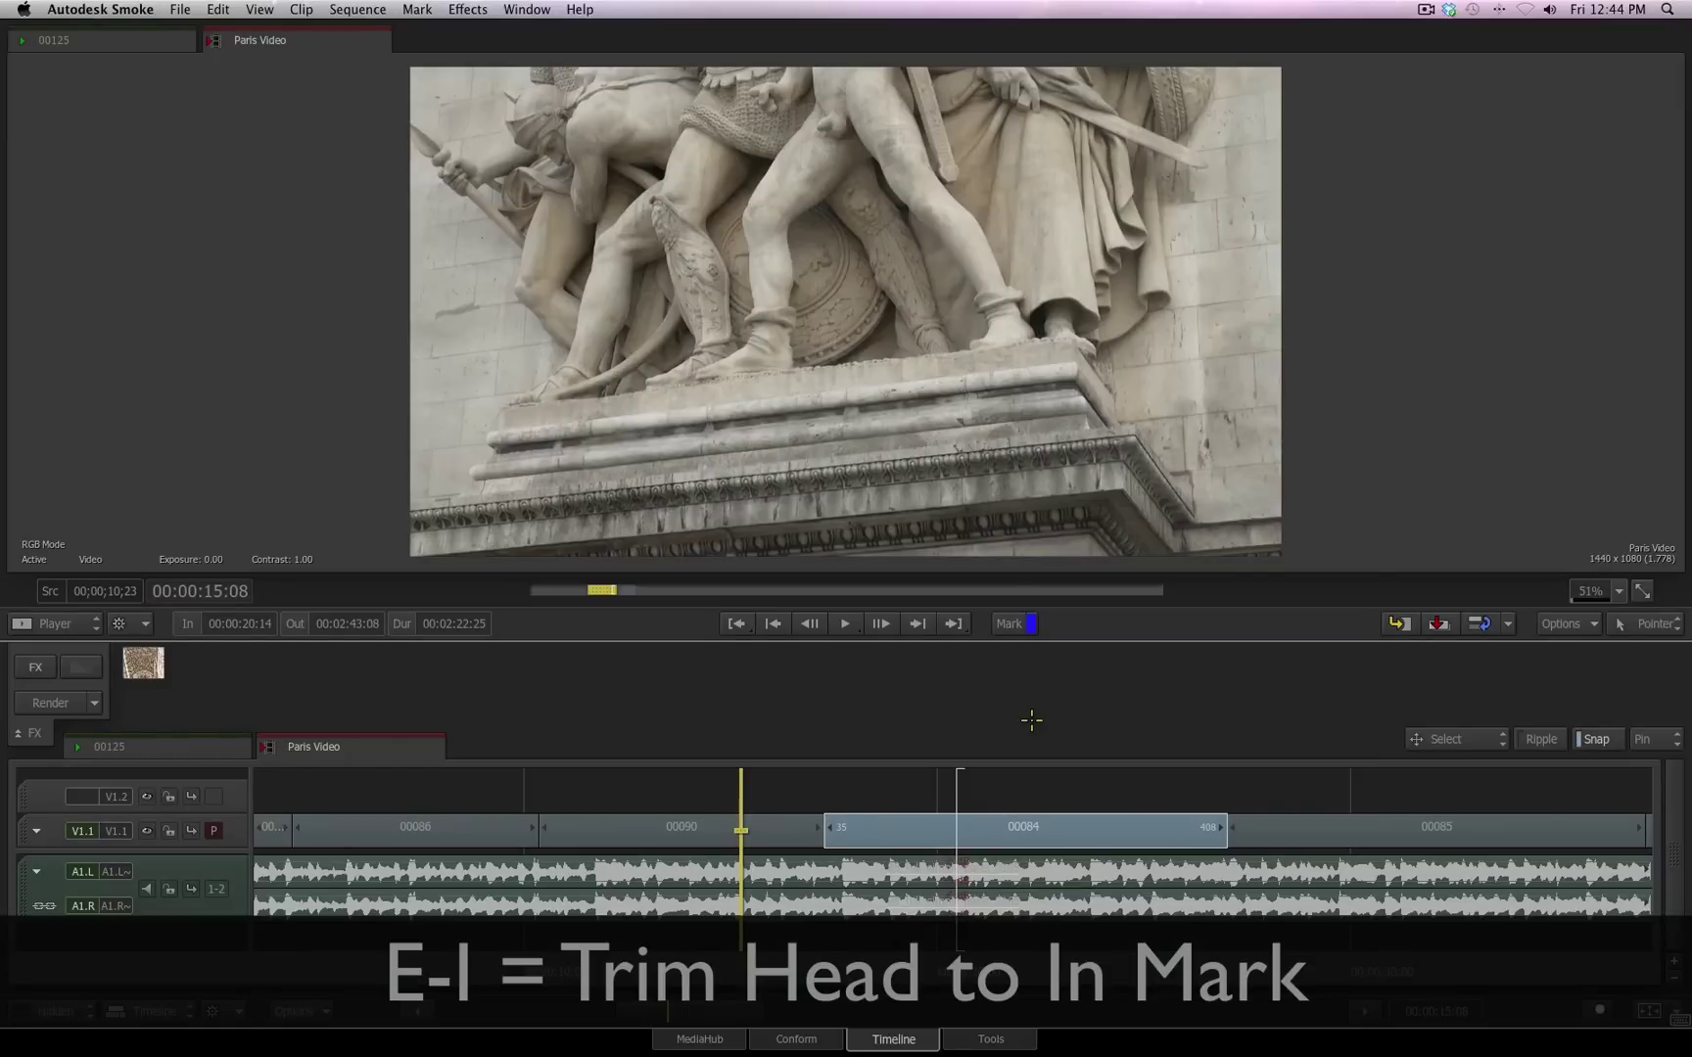
key("e")
key("i")
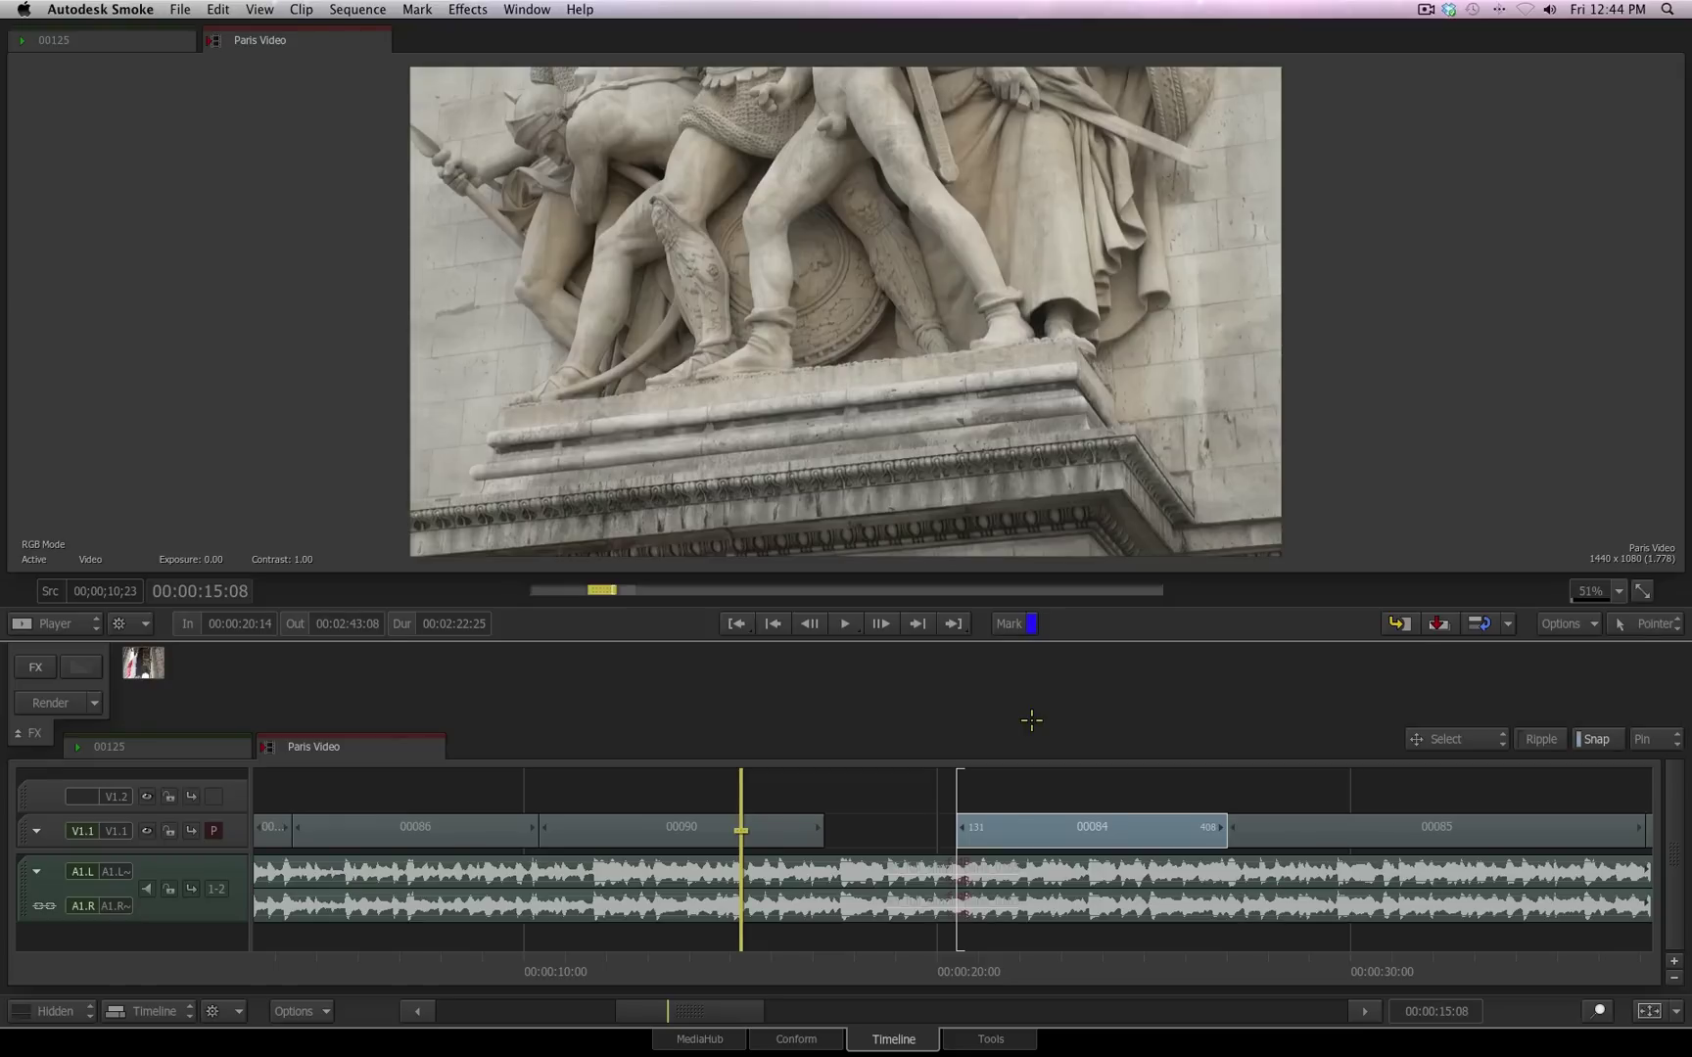
key("super+z")
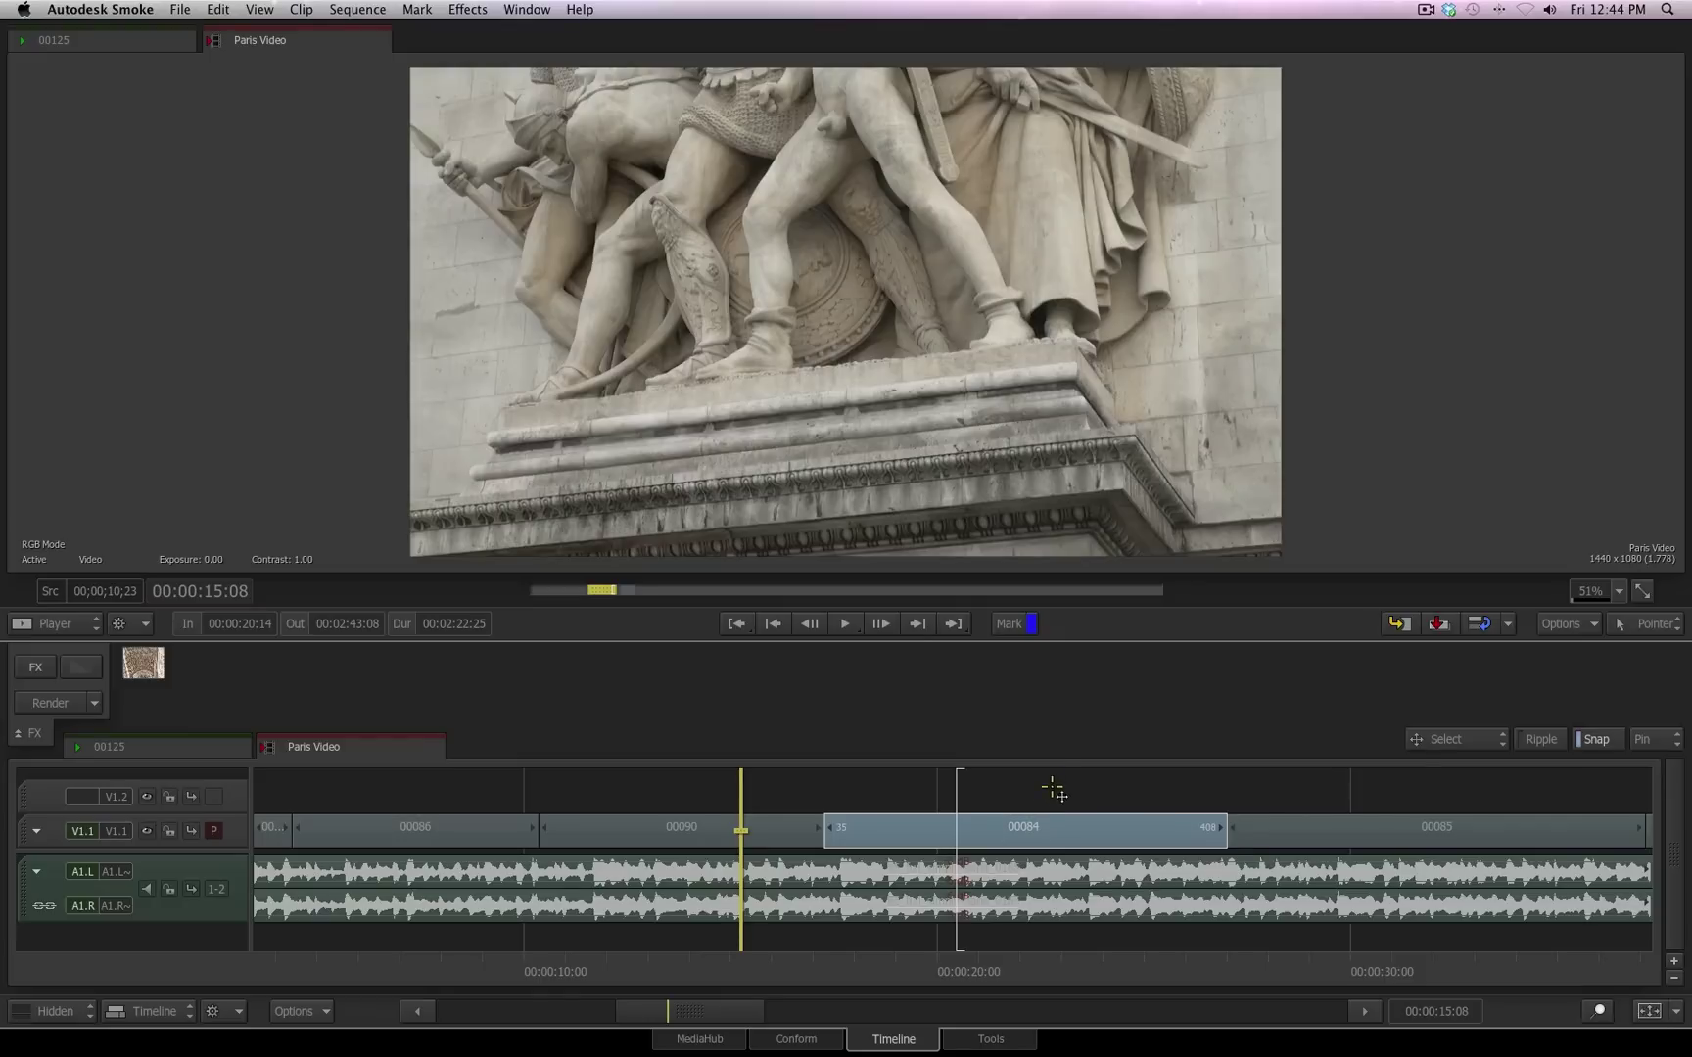
Step: Turn Ripple on and trim the head of clip 00084 to the In mark
key("grave")
key("super+shift+z")
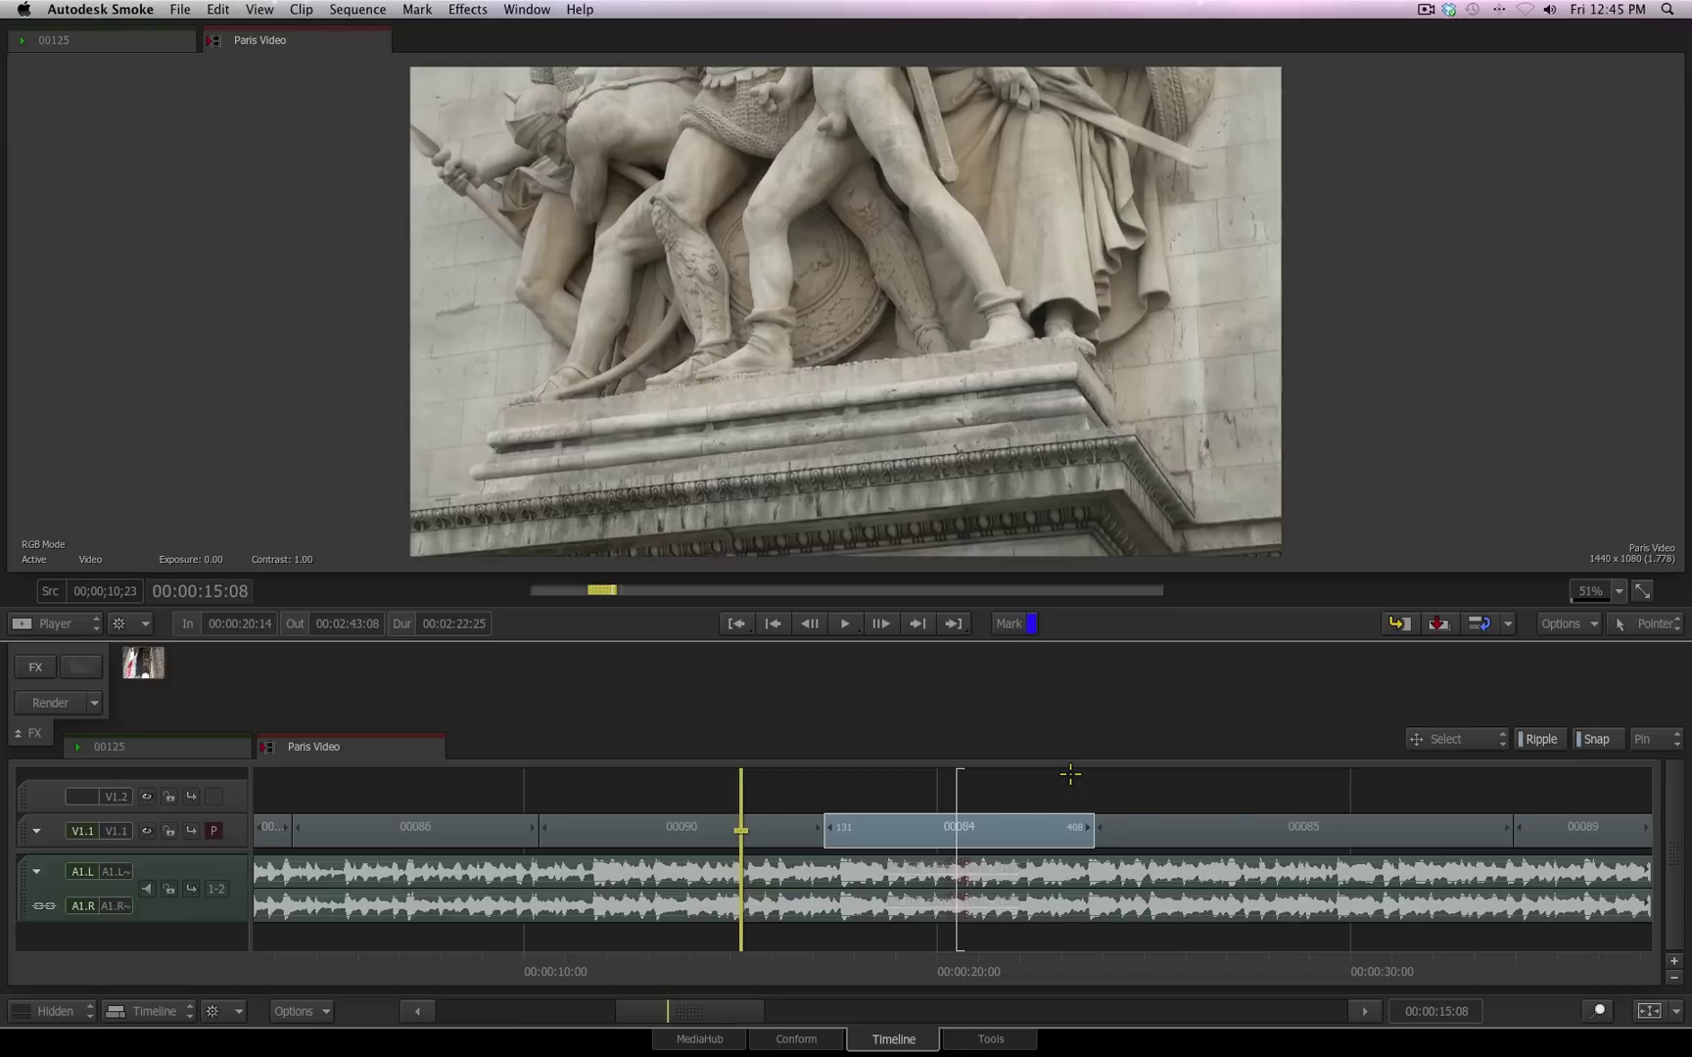
Step: Set an Out mark at 00:00:20:09, return the playhead to 00:00:15:10 and keep clip 00084 selected
left_click_drag(1070, 975, 948, 977)
key("o")
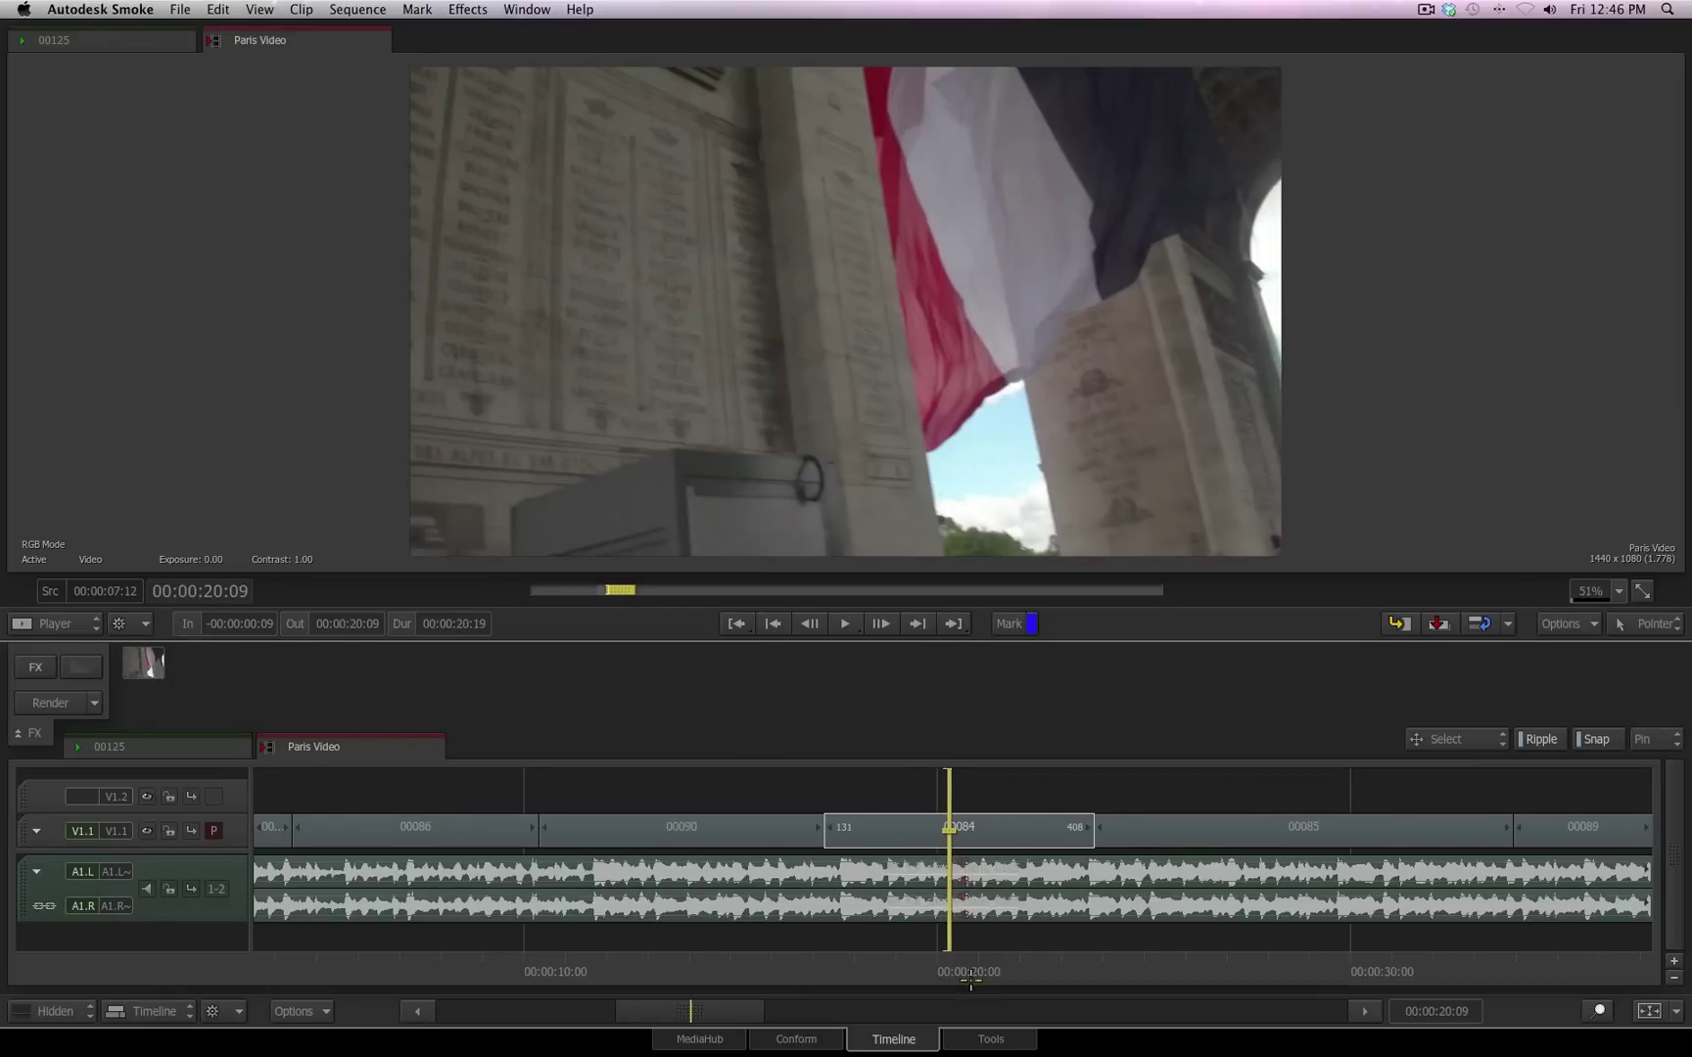
left_click_drag(930, 967, 743, 969)
left_click(876, 832)
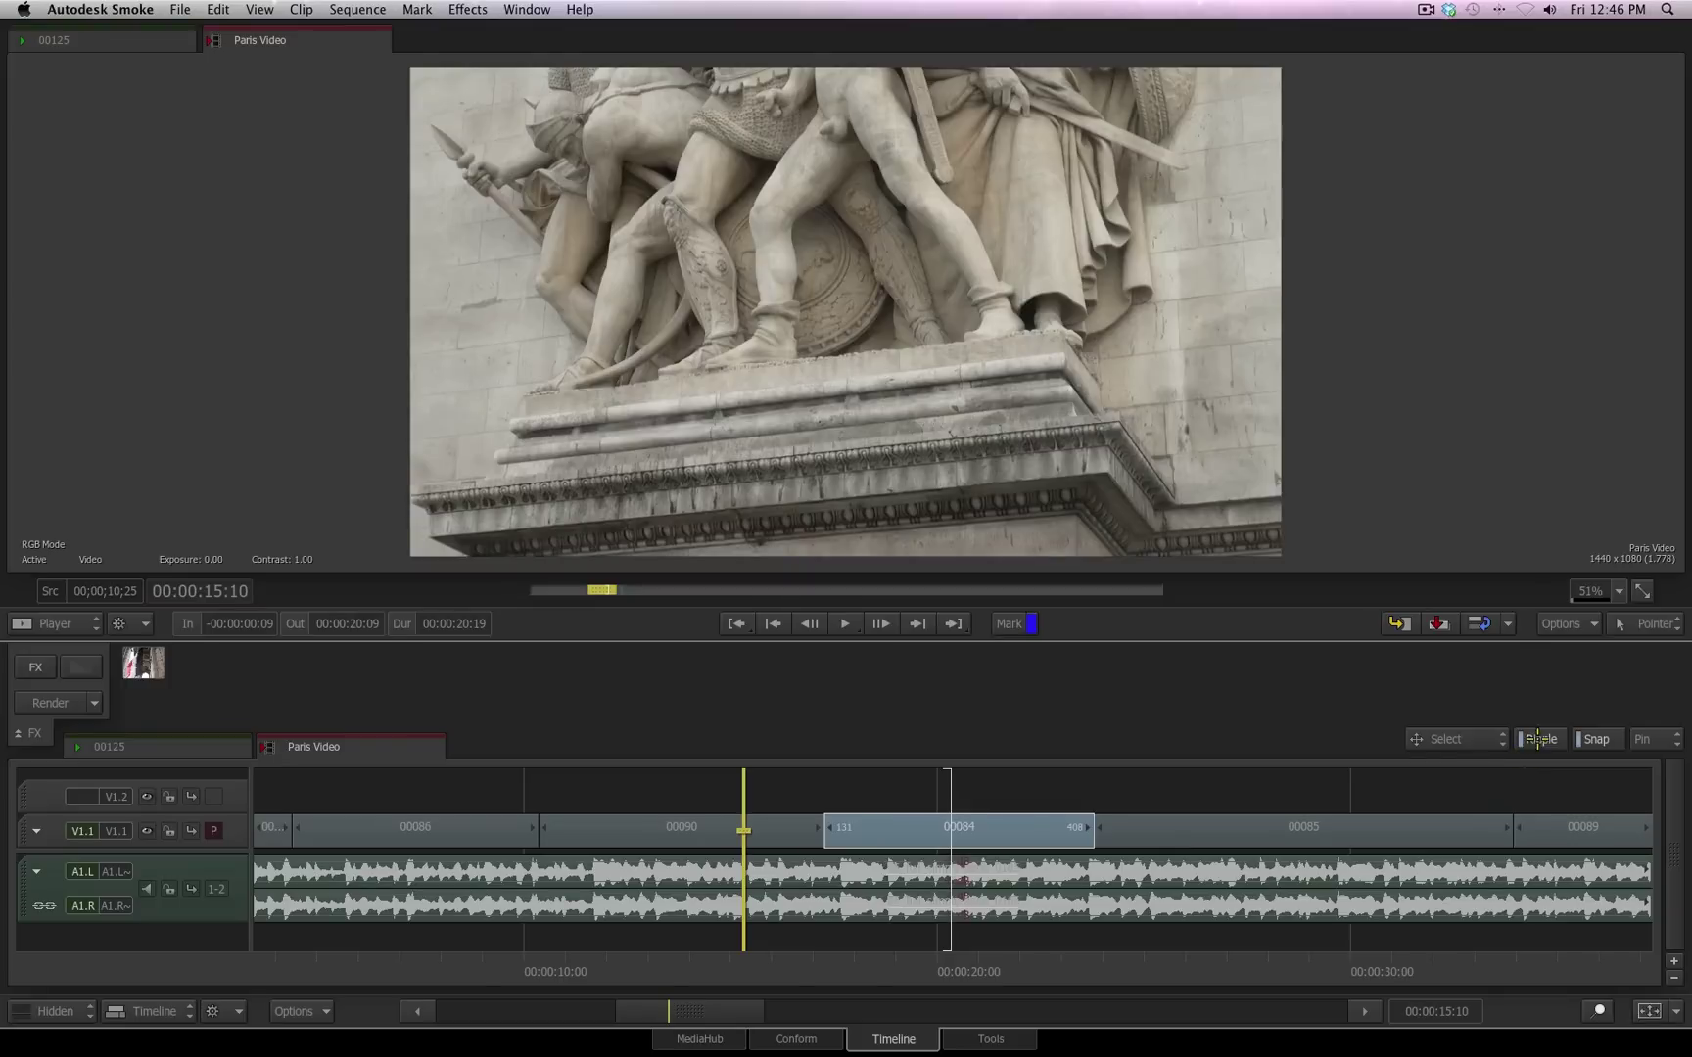
Step: Try trimming the head of clip 00084 to the Out mark with Ripple on and with Ripple off, undoing each trim
key("e+o")
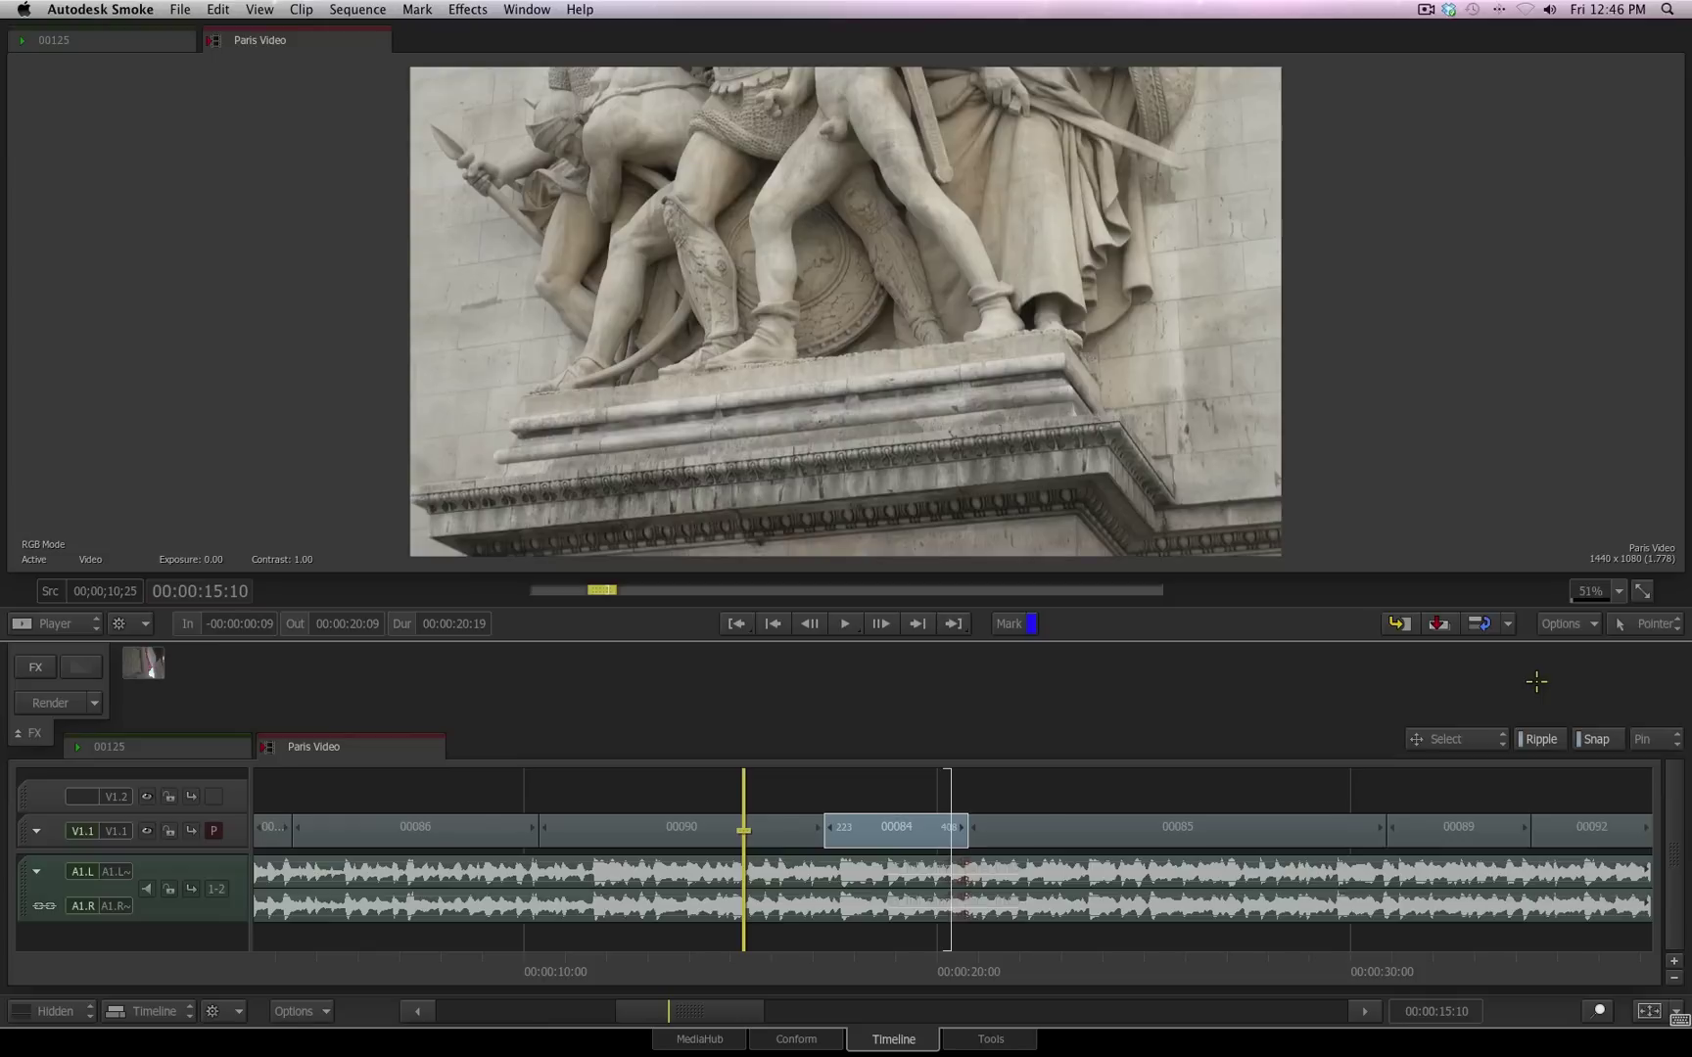
key("super+z")
left_click(1544, 742)
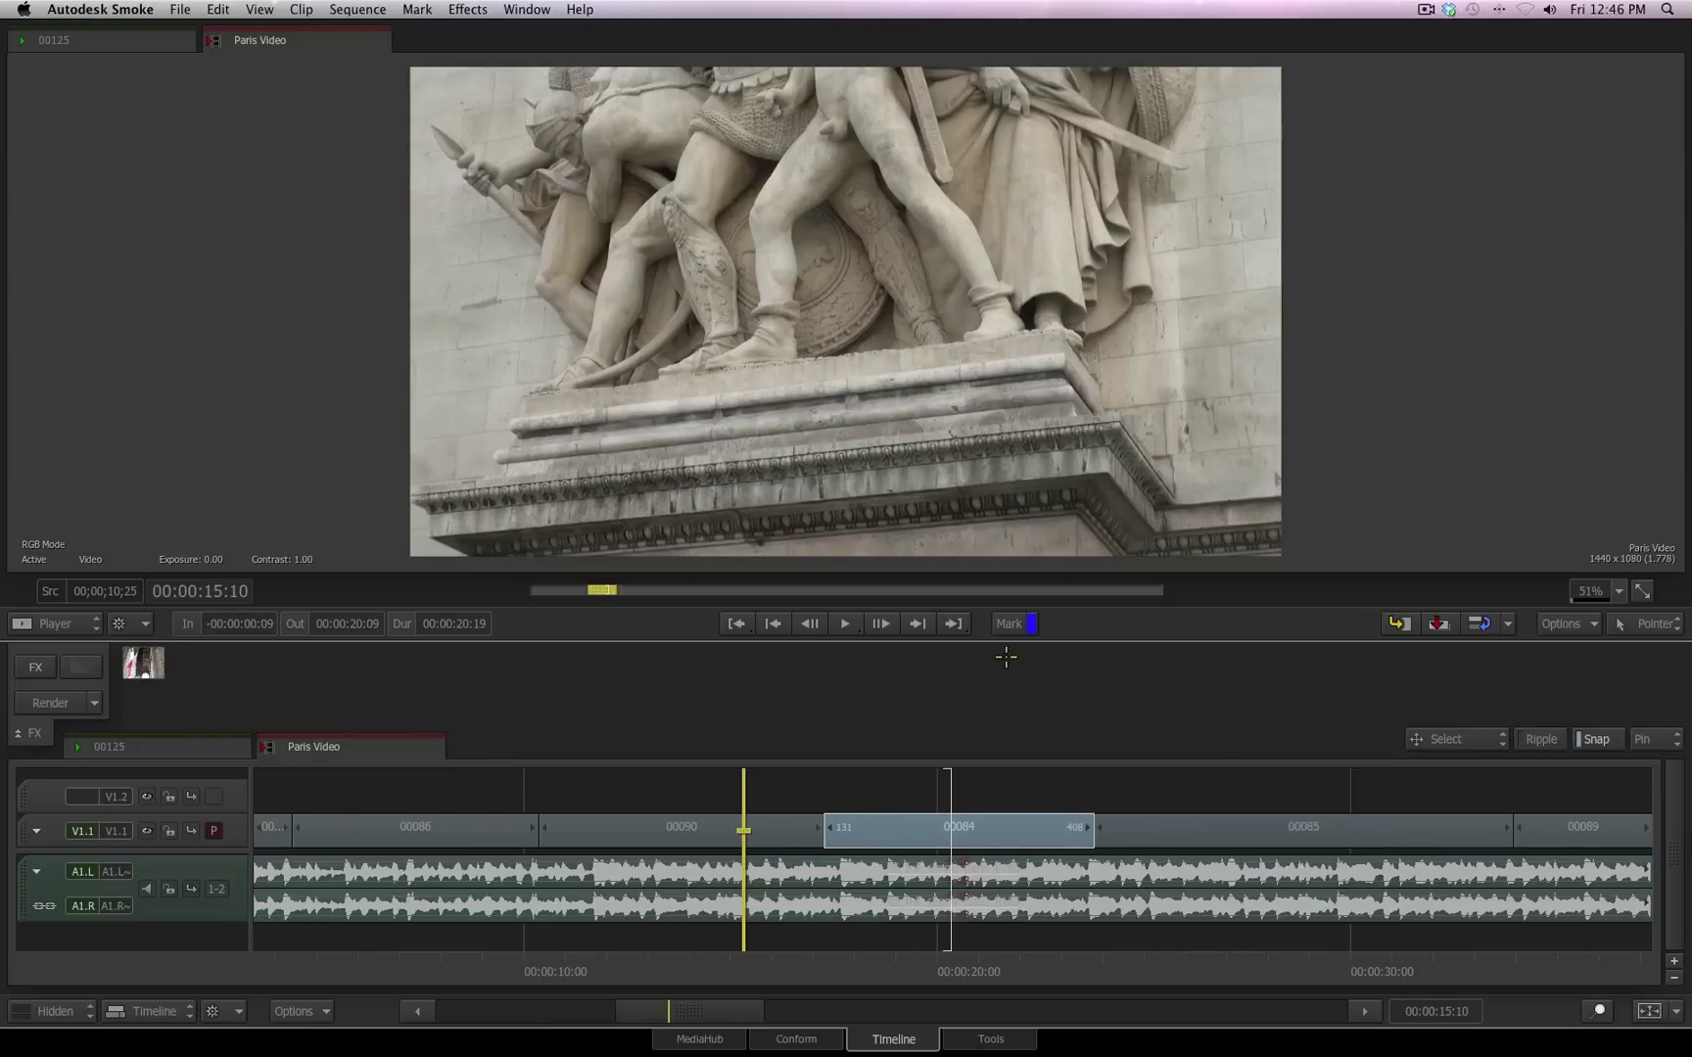
key("Delete")
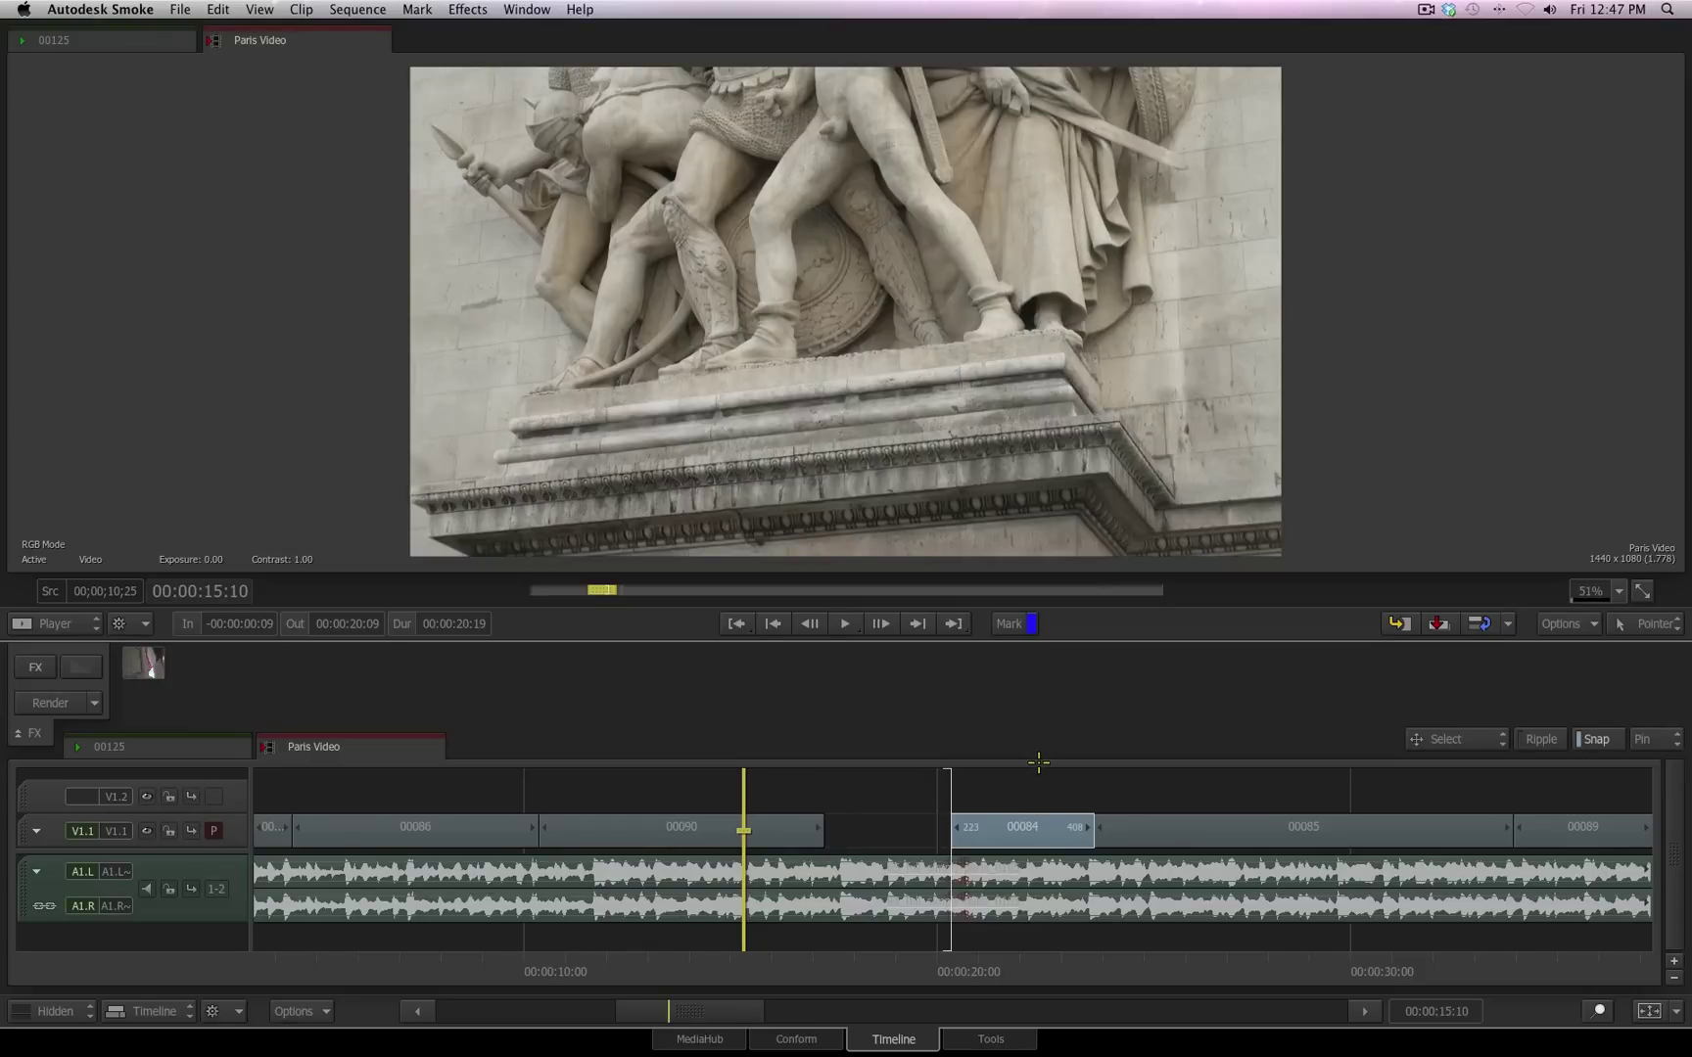
key("super+z")
key("super+z")
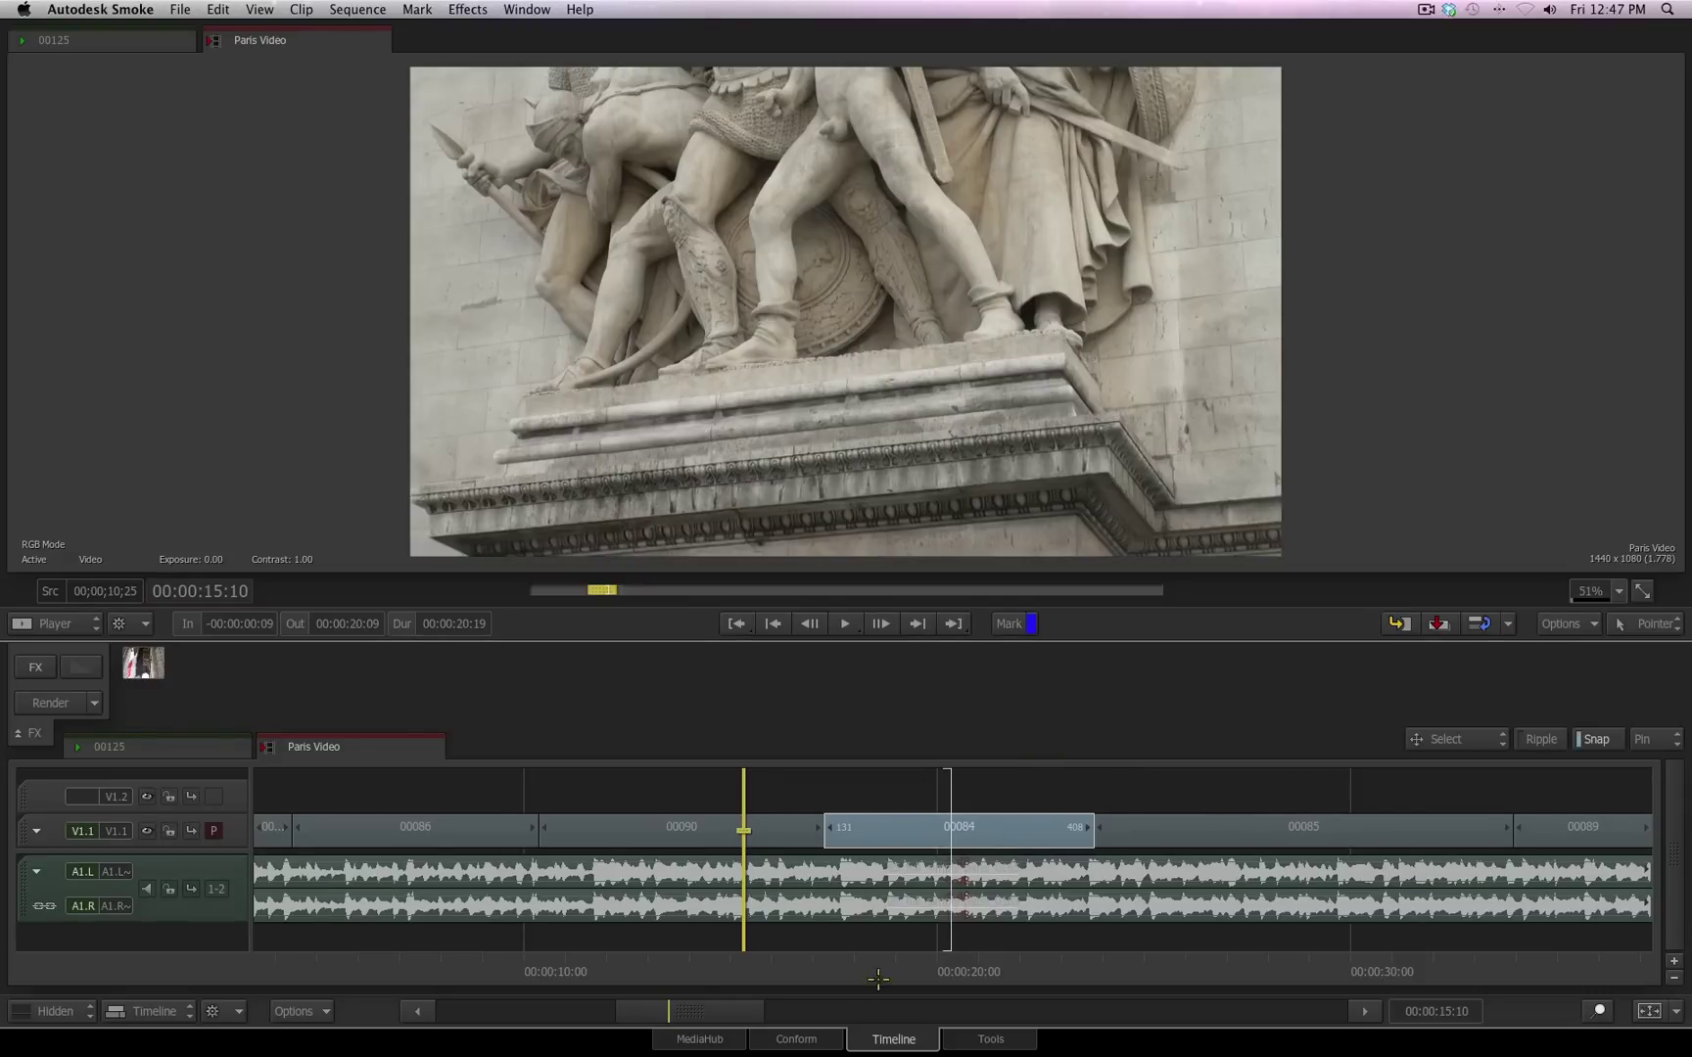
Step: Set an In mark at 00:00:15:10, select clip 00090 and park the playhead at 00:00:11:14
key("i")
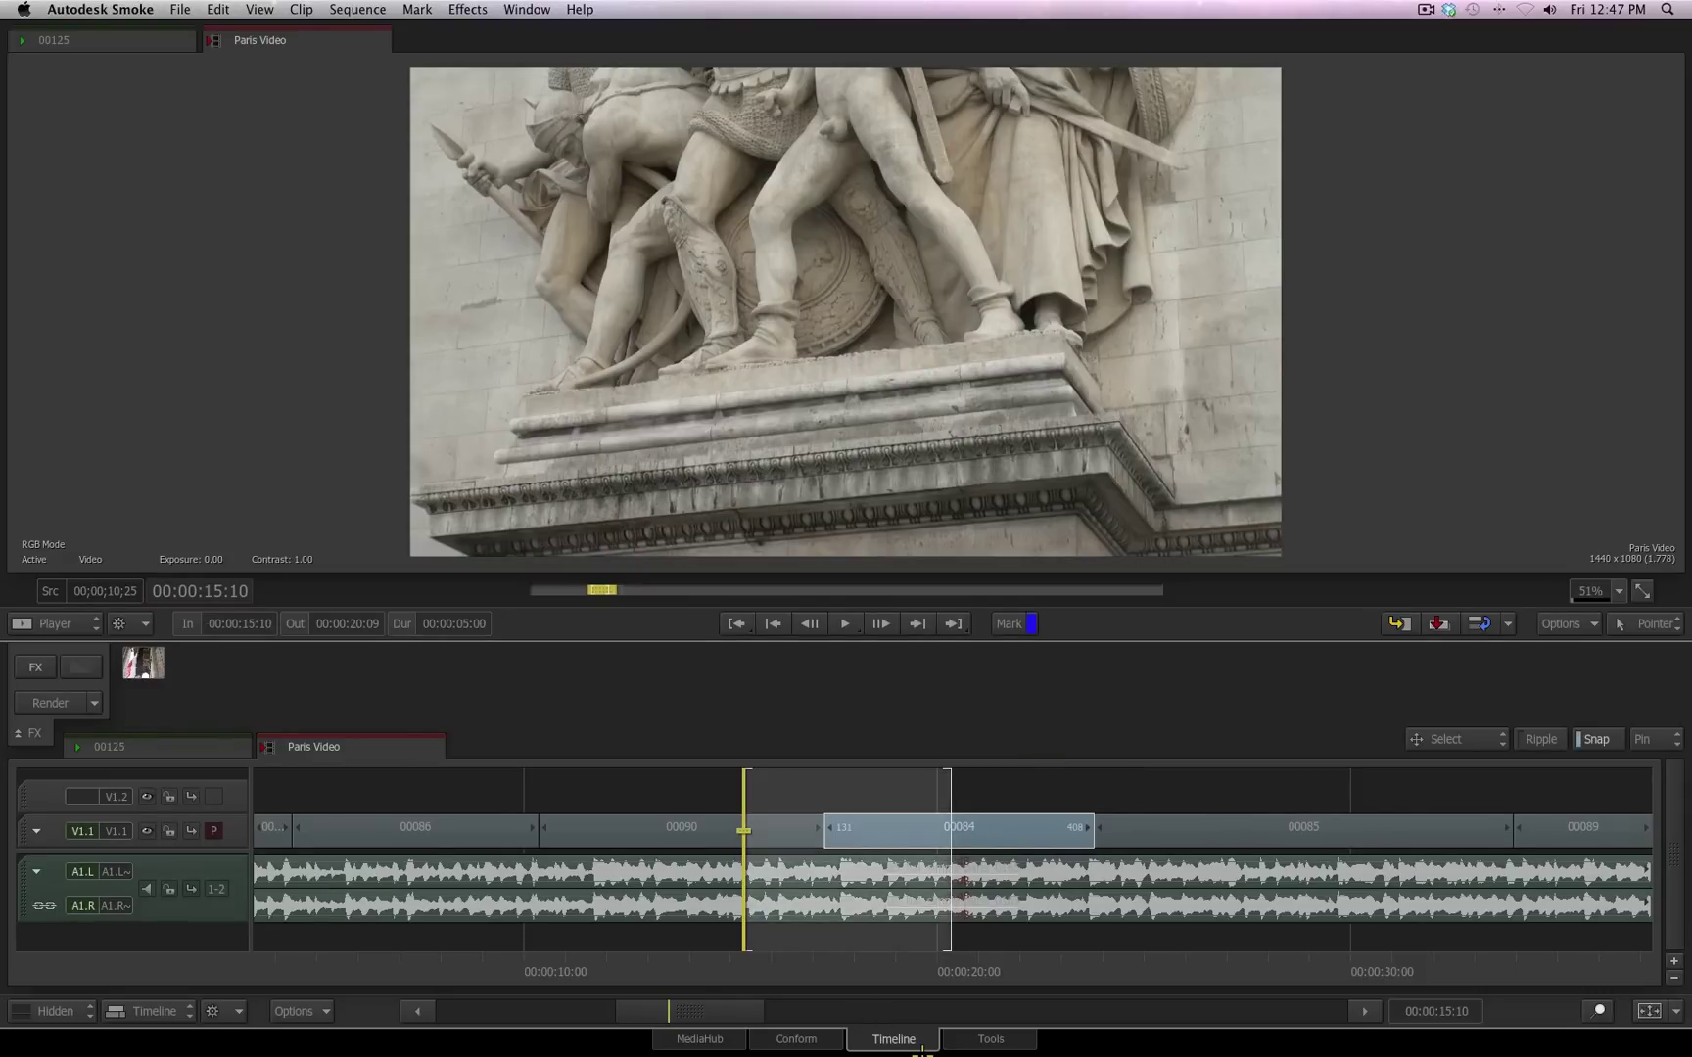
left_click(675, 830)
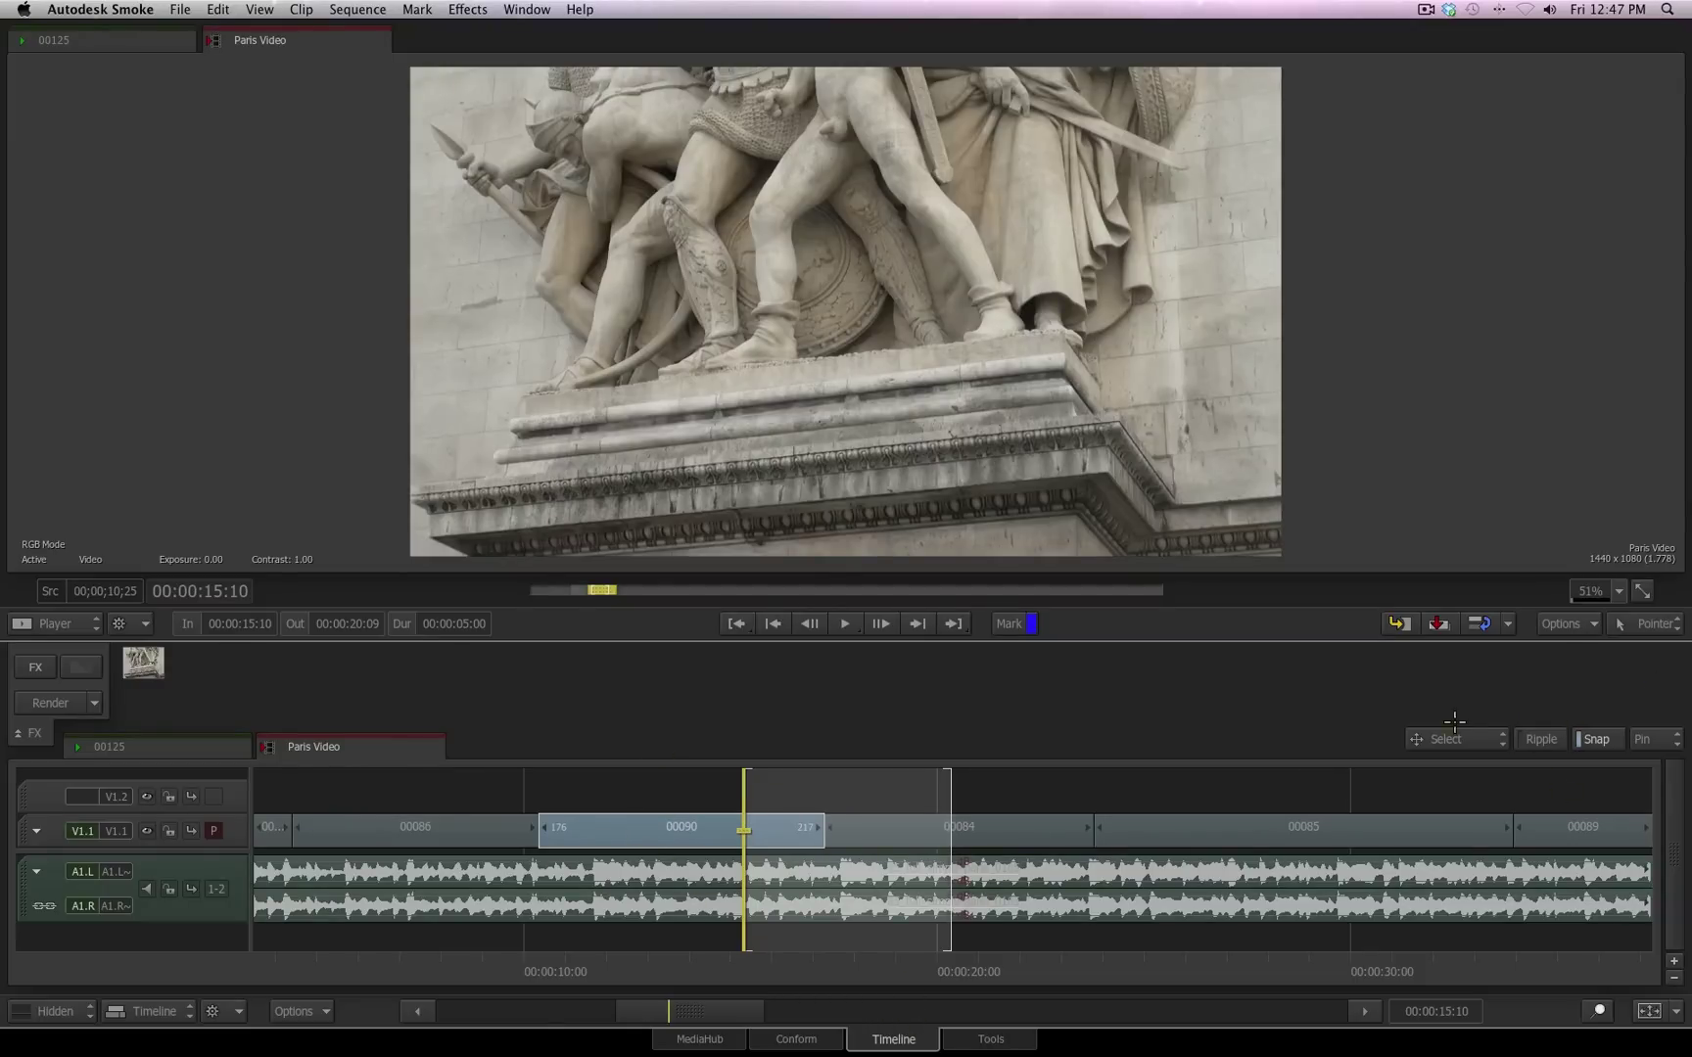
left_click_drag(707, 971, 585, 972)
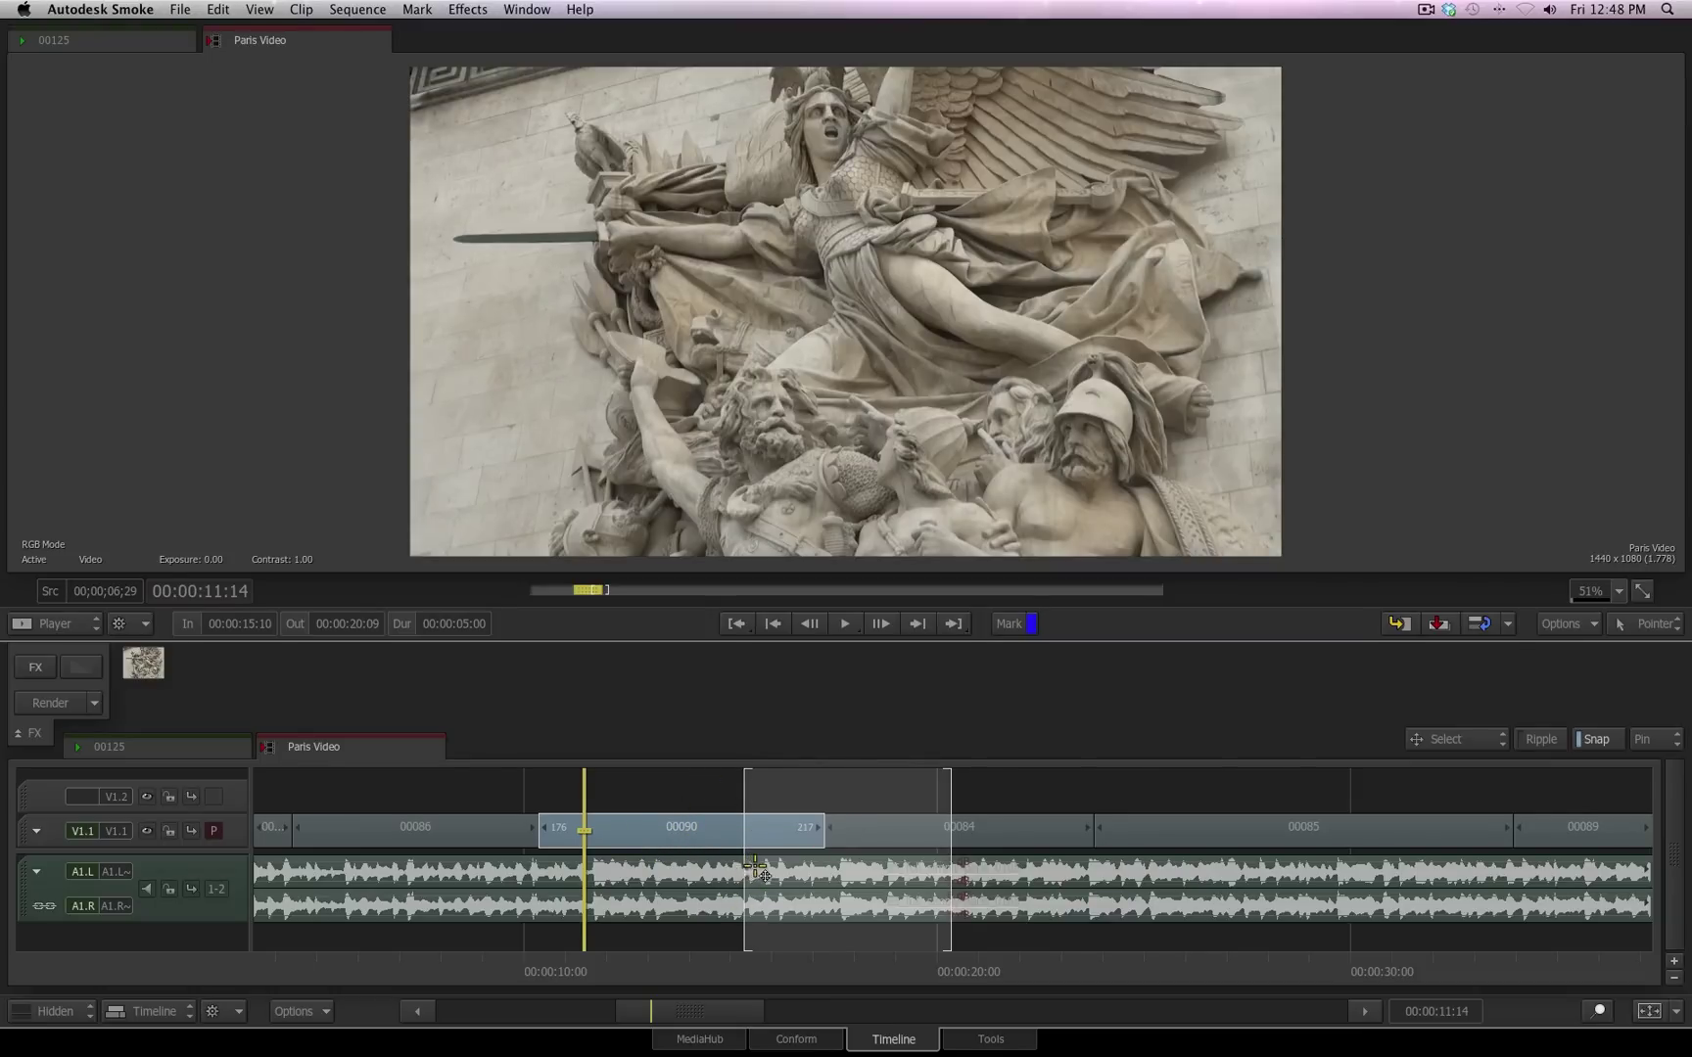
Step: Try trimming the tail of clip 00090 to the In mark with Ripple off, and undo the trim
key("shift+e")
key("shift+i")
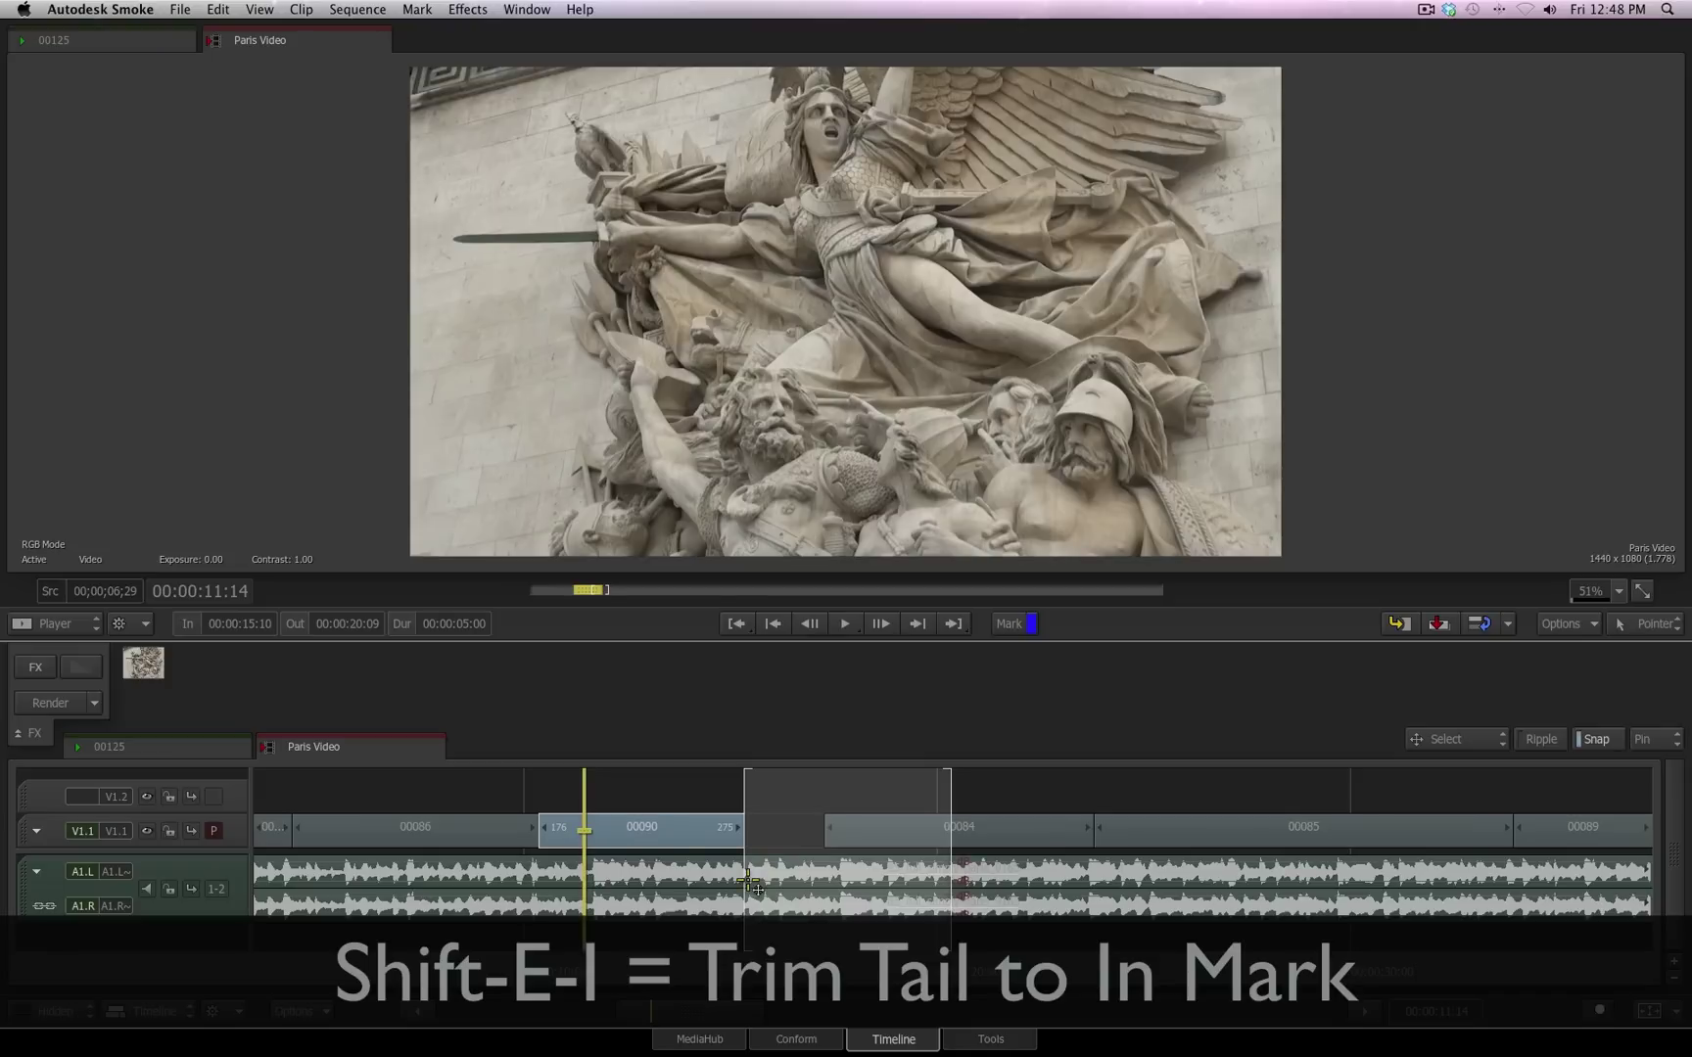
key("super+z")
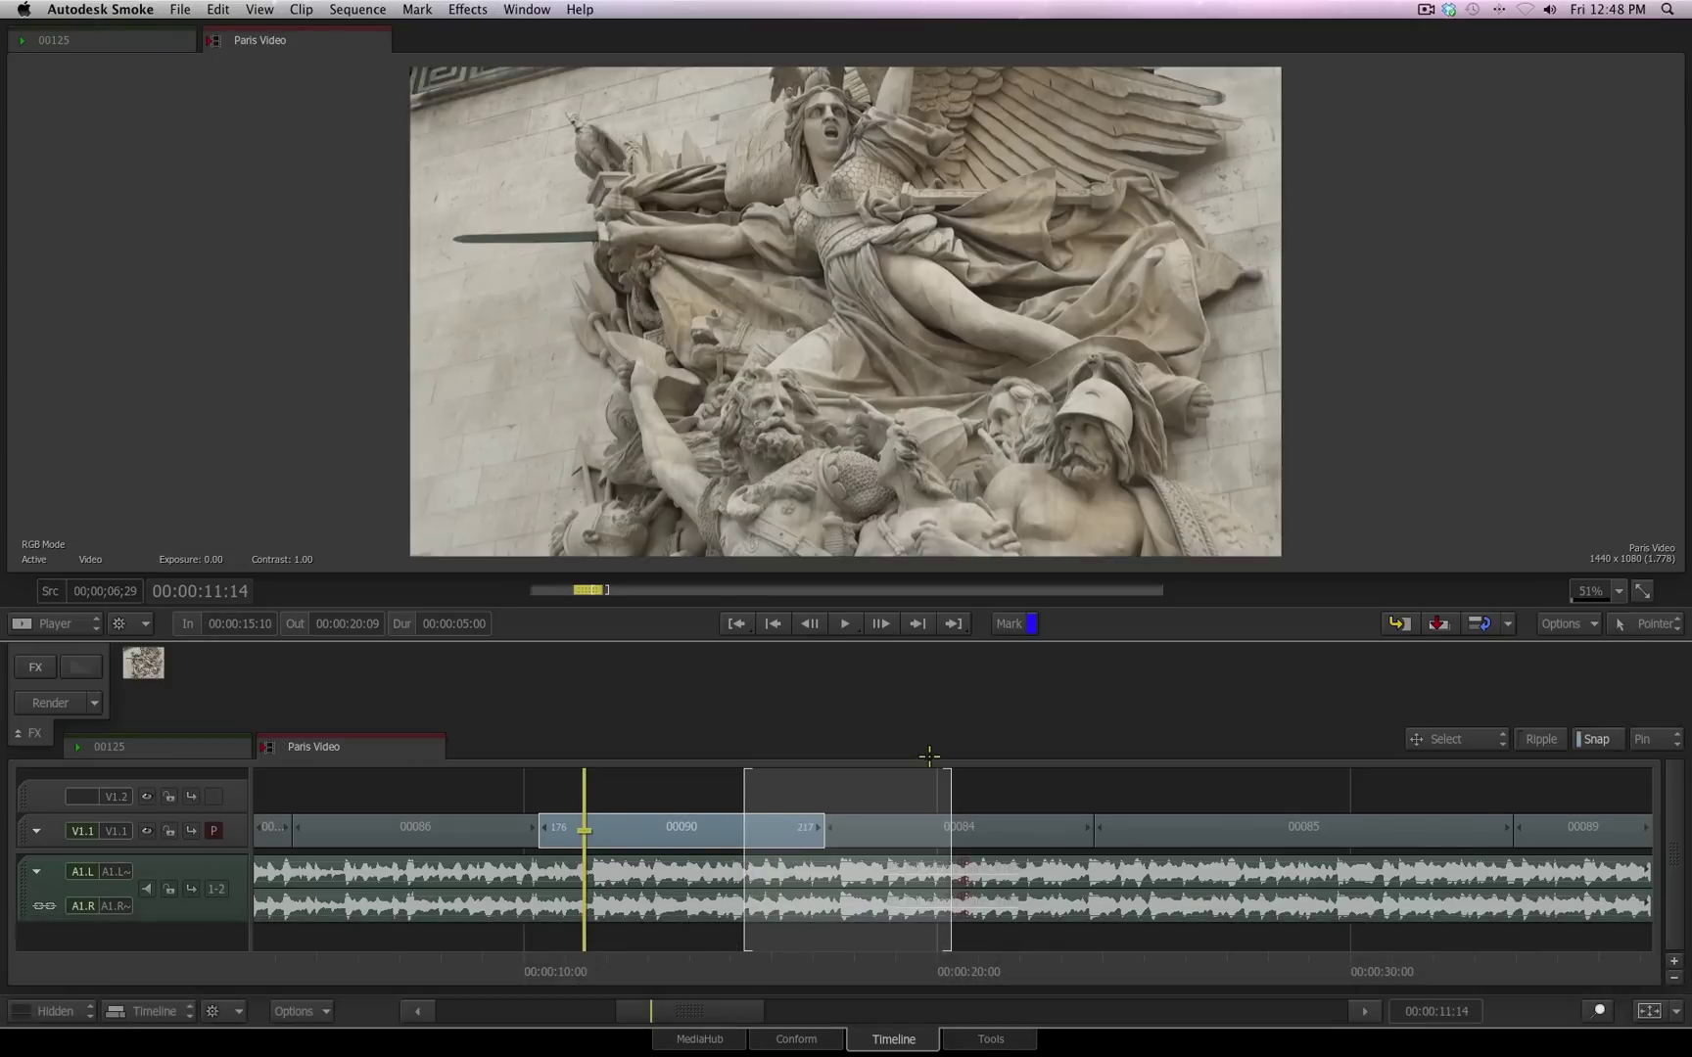
Step: Turn Ripple on and trim the tail of clip 00090 to the In mark
key("r")
key("shift+e")
key("shift+i")
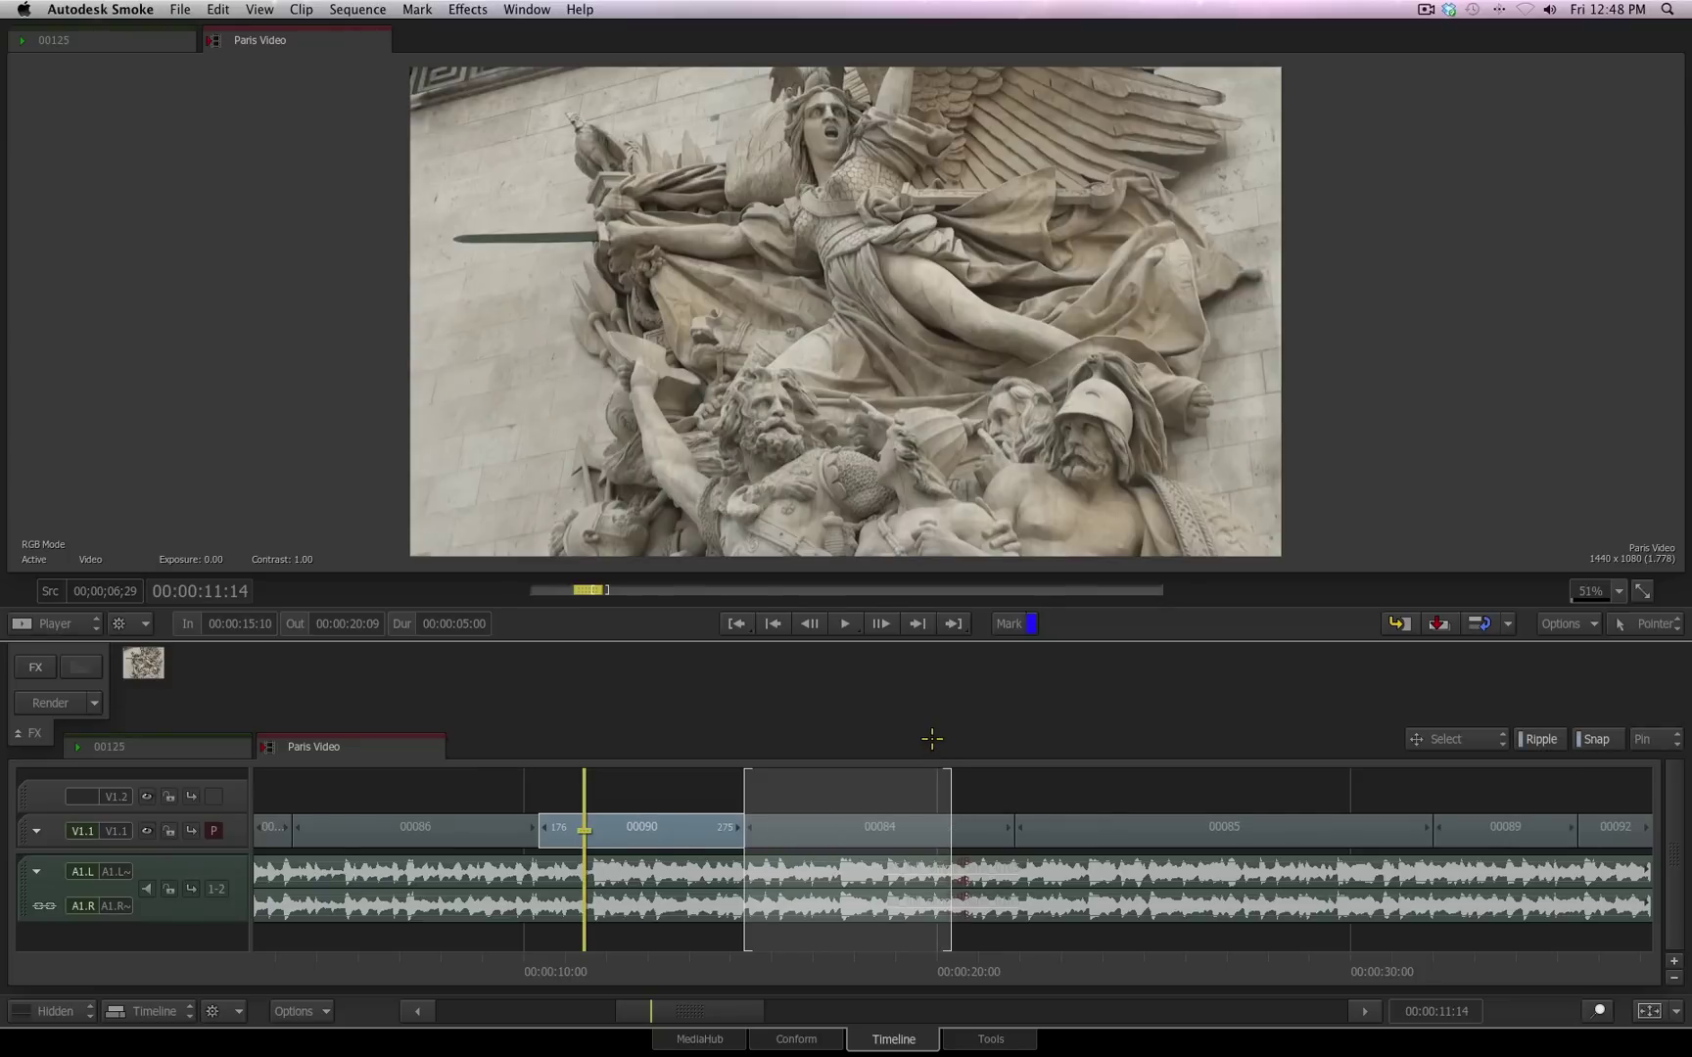
Step: Select clip 00084 and trim its tail to the Out mark with Ripple on
left_click(820, 822)
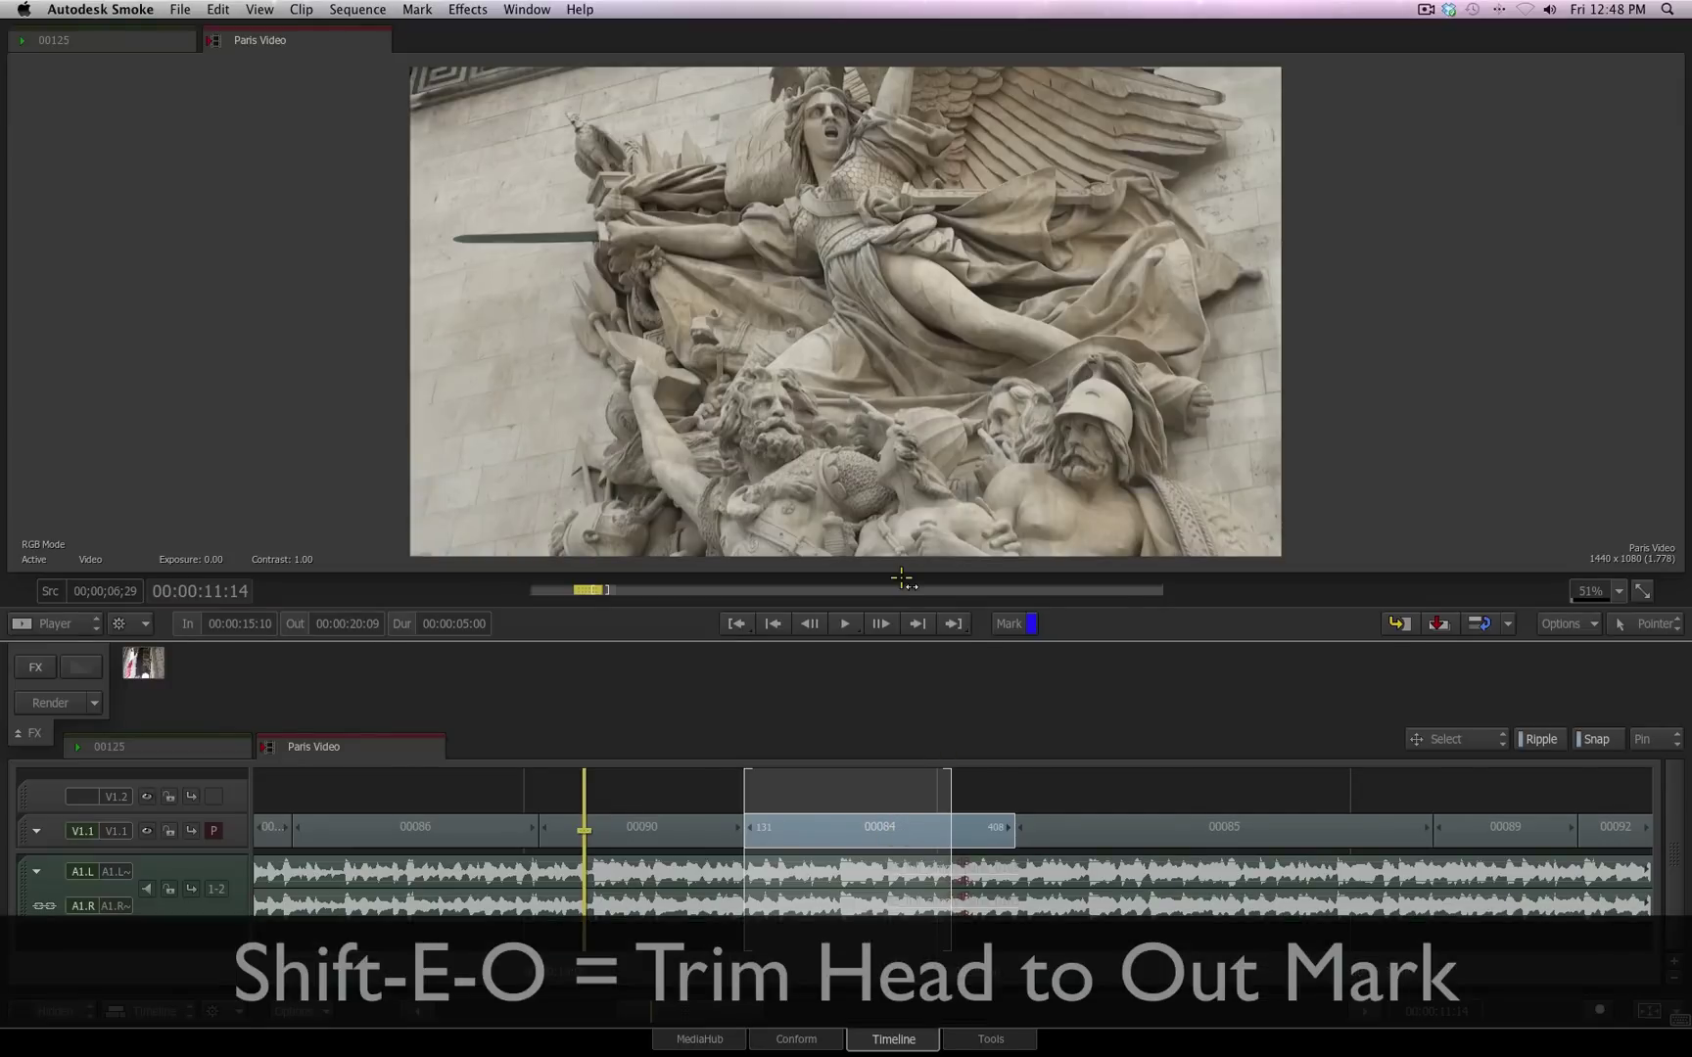
key("shift+e")
key("o")
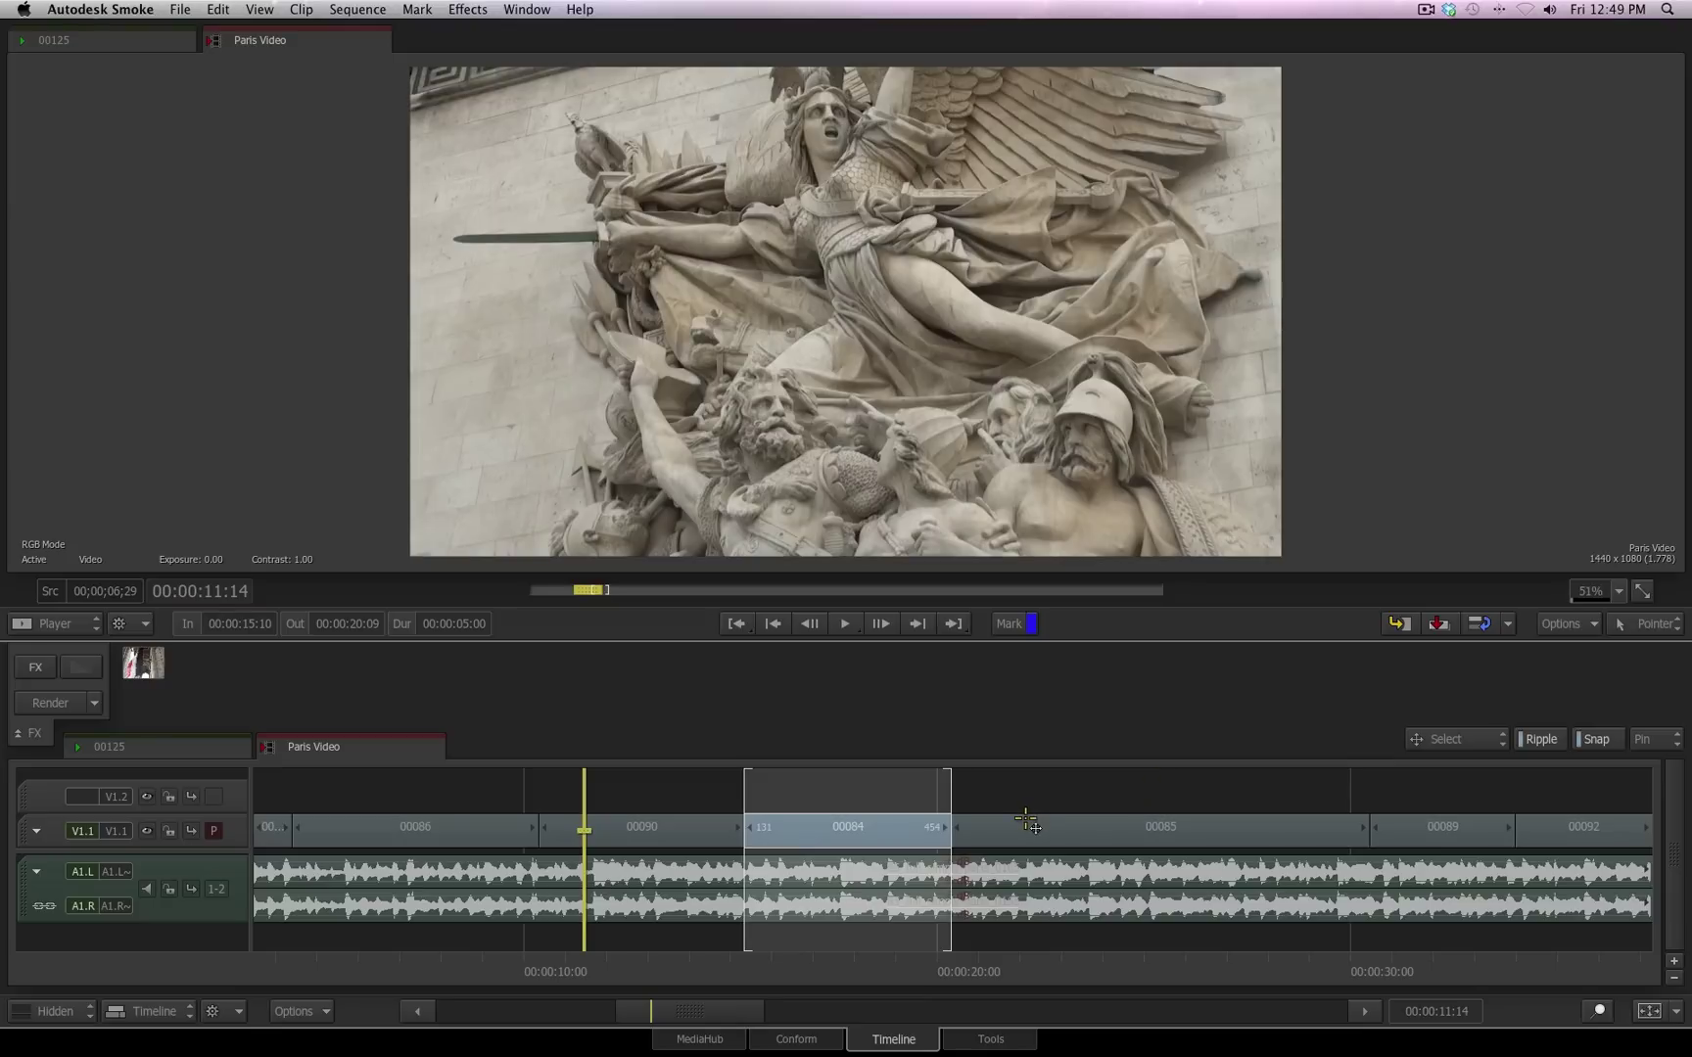
Step: Clear the In and Out marks and ripple-trim about 10 frames off the head of clip 00084
key("alt+x")
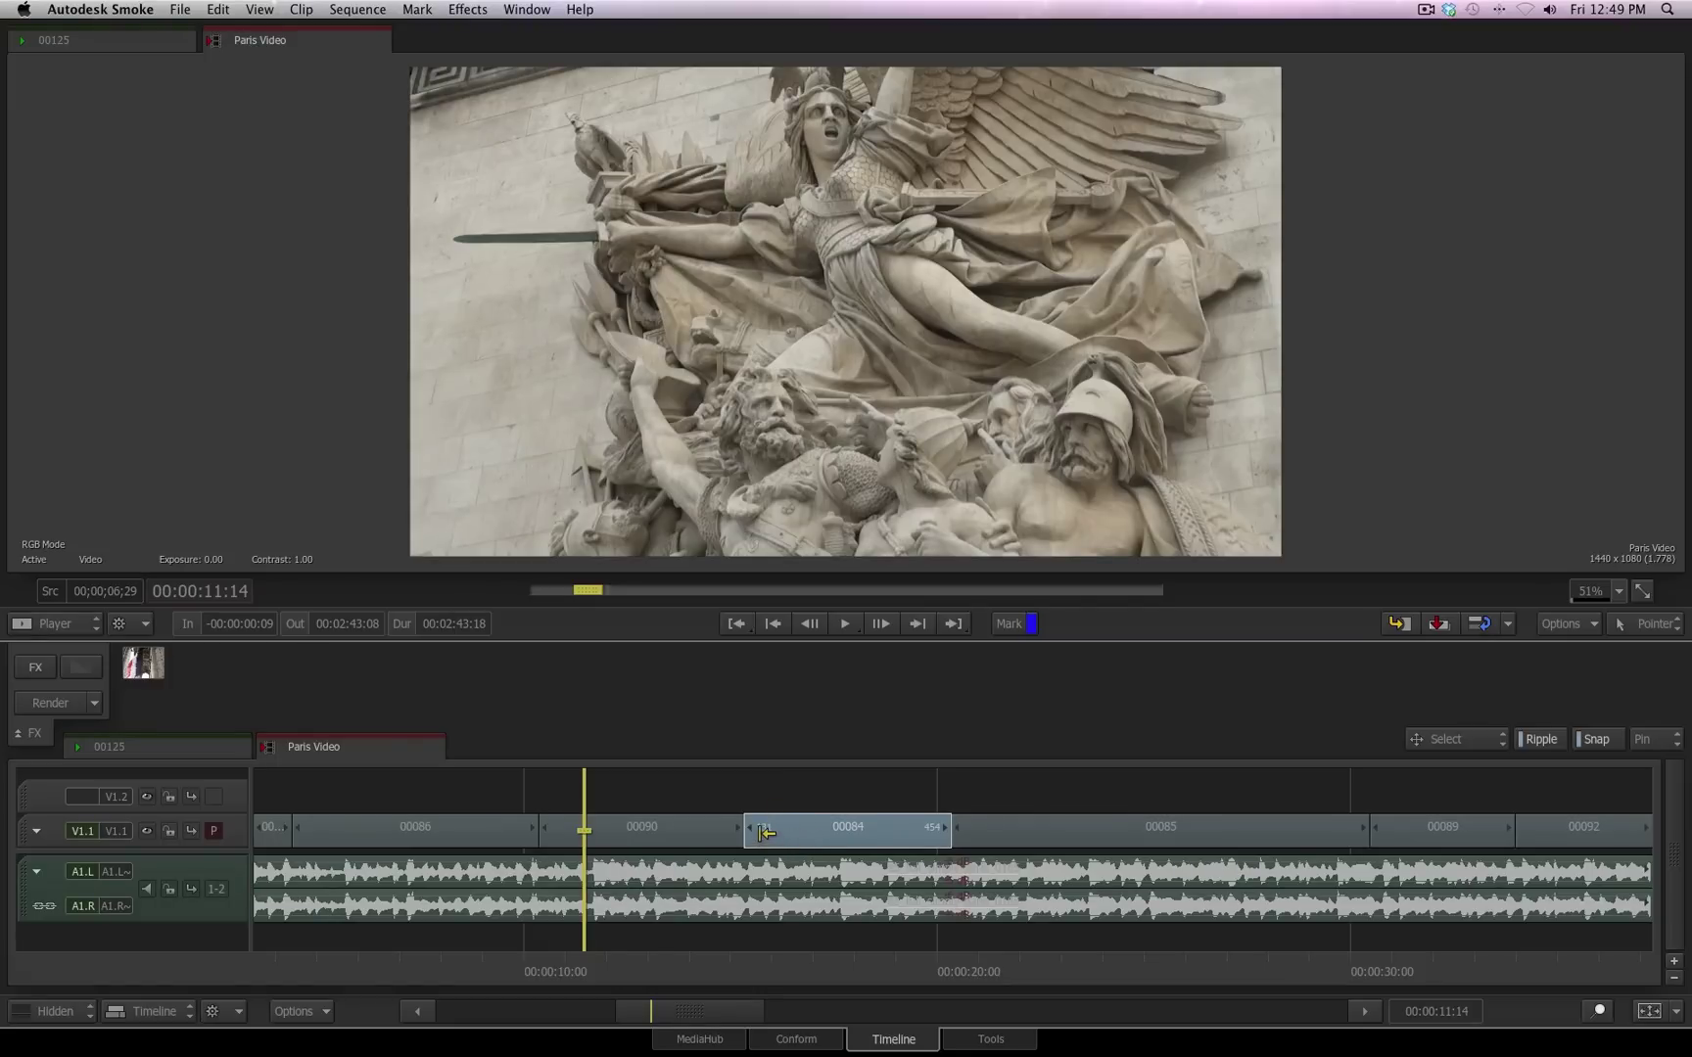
left_click_drag(781, 835, 795, 835)
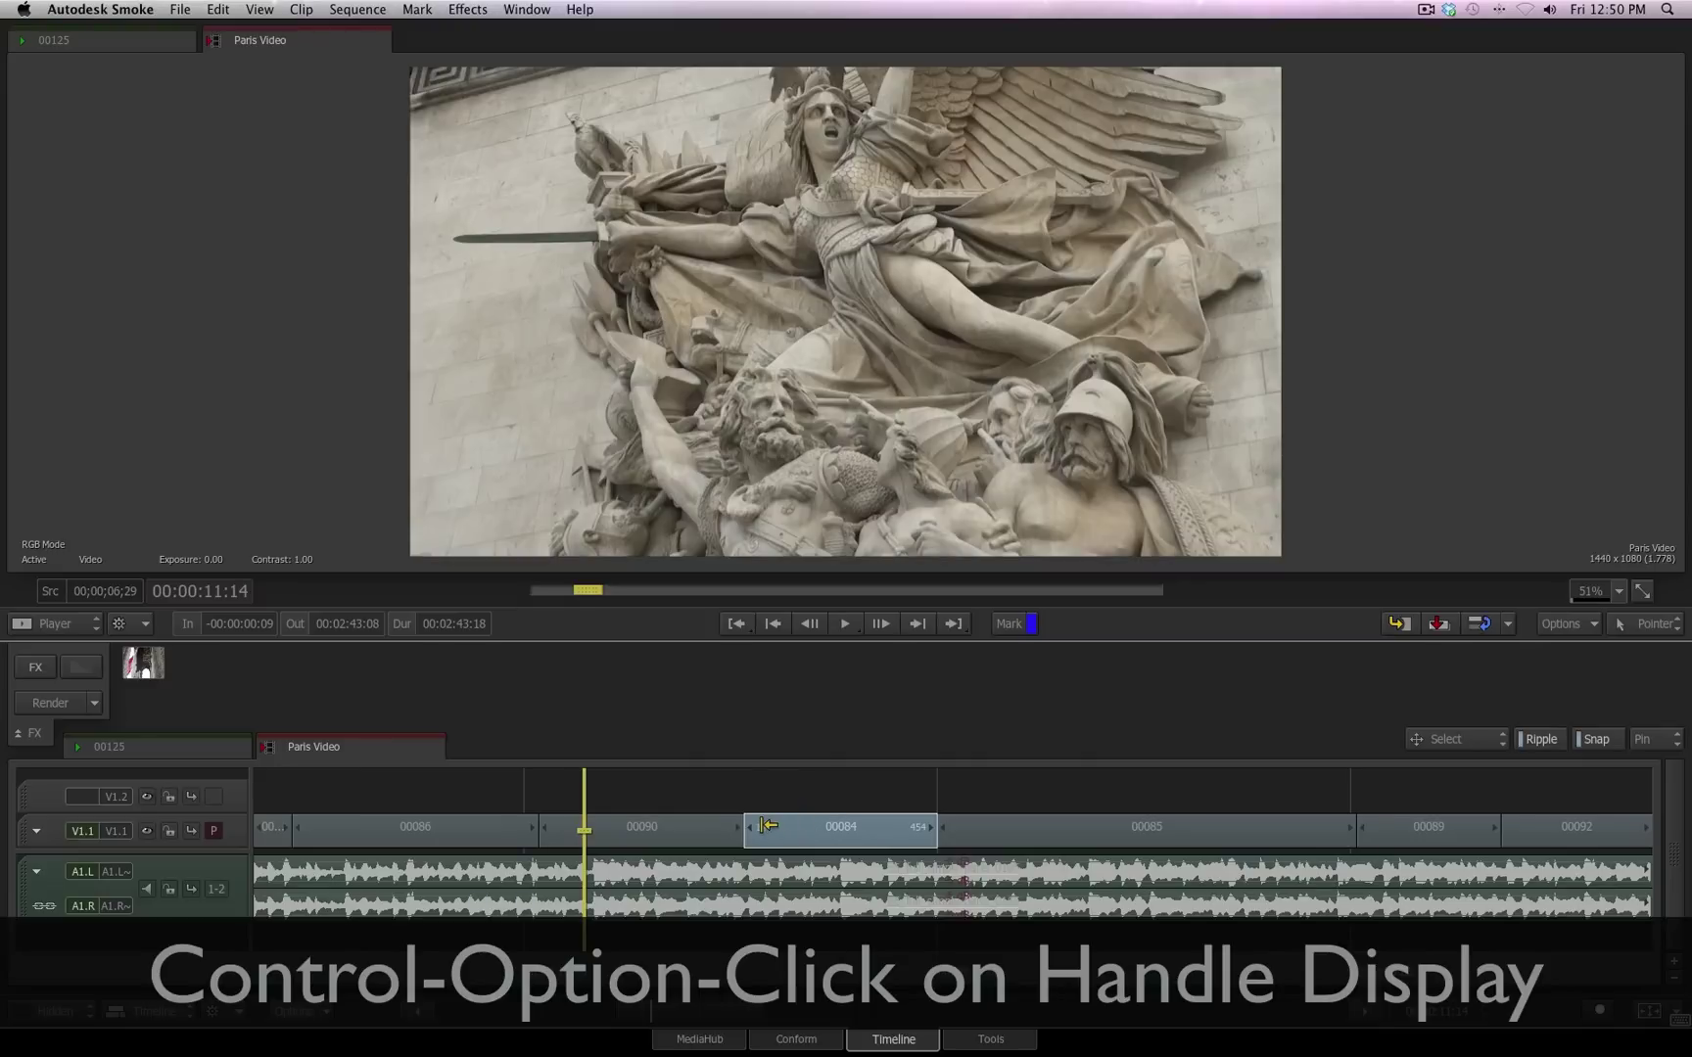
Step: Trim the head of clip 00084 numerically by -15 frames using the handle calculator
left_click(770, 827, "ctrl+alt")
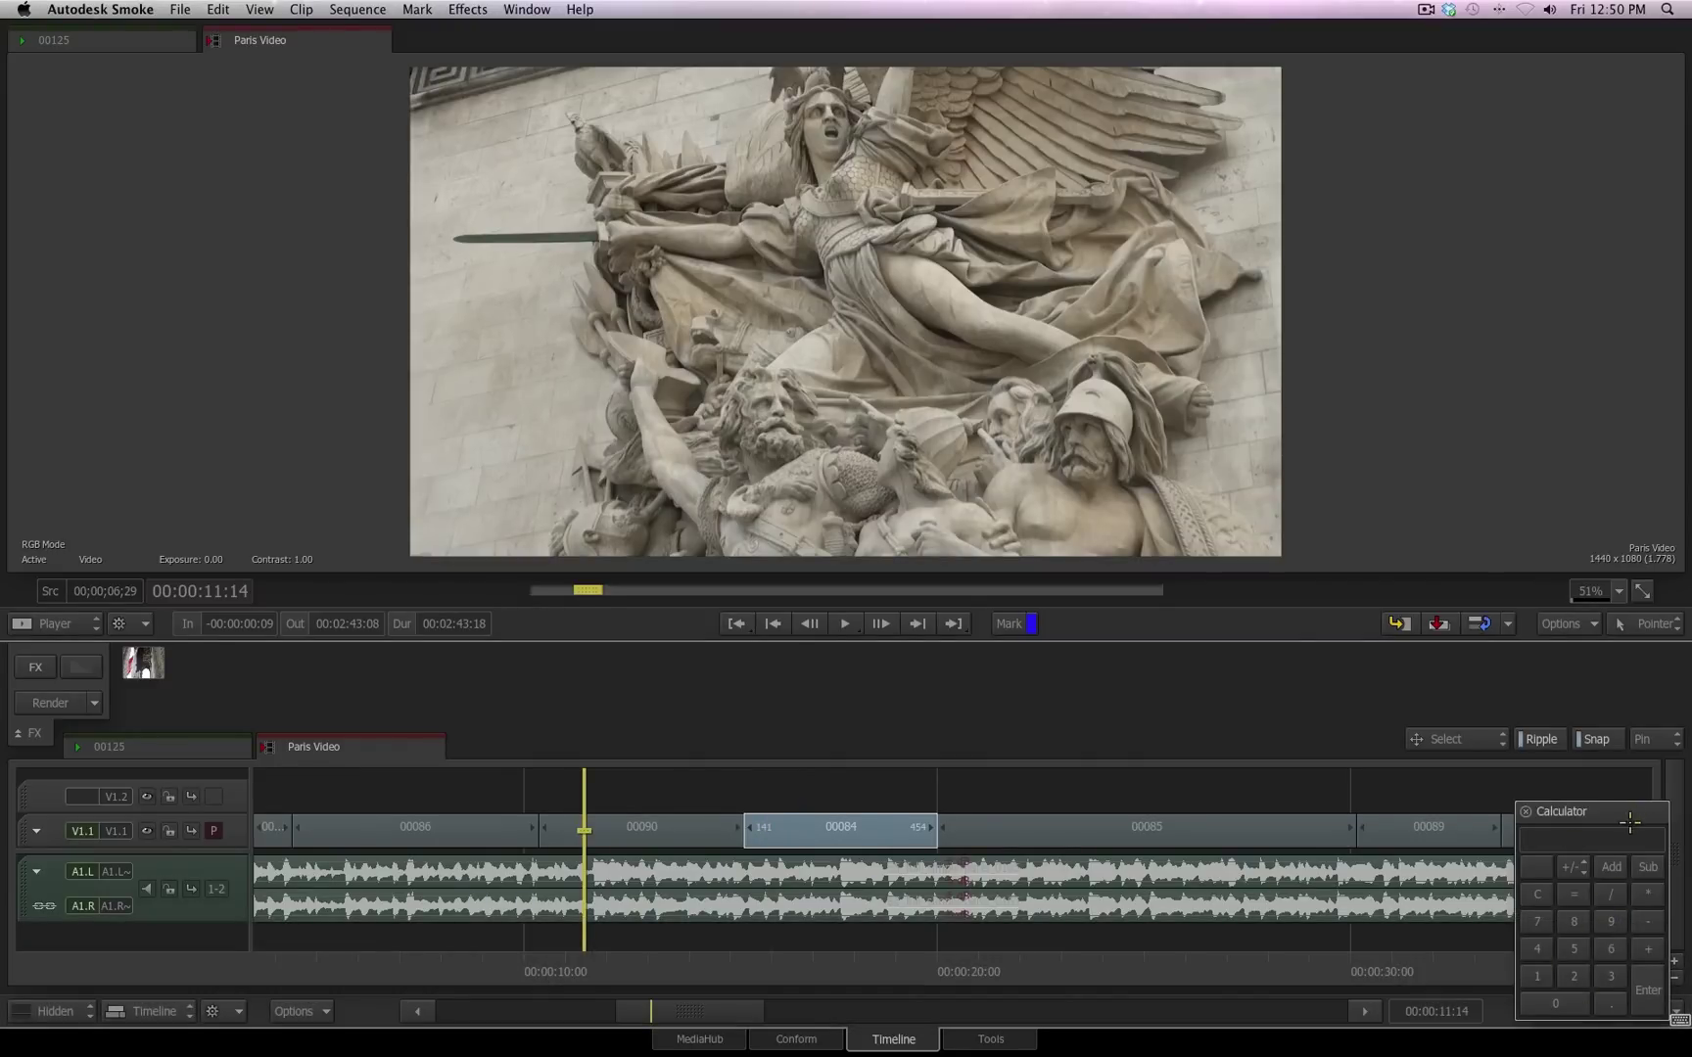
left_click(1651, 924)
left_click(1573, 950)
left_click(1648, 990)
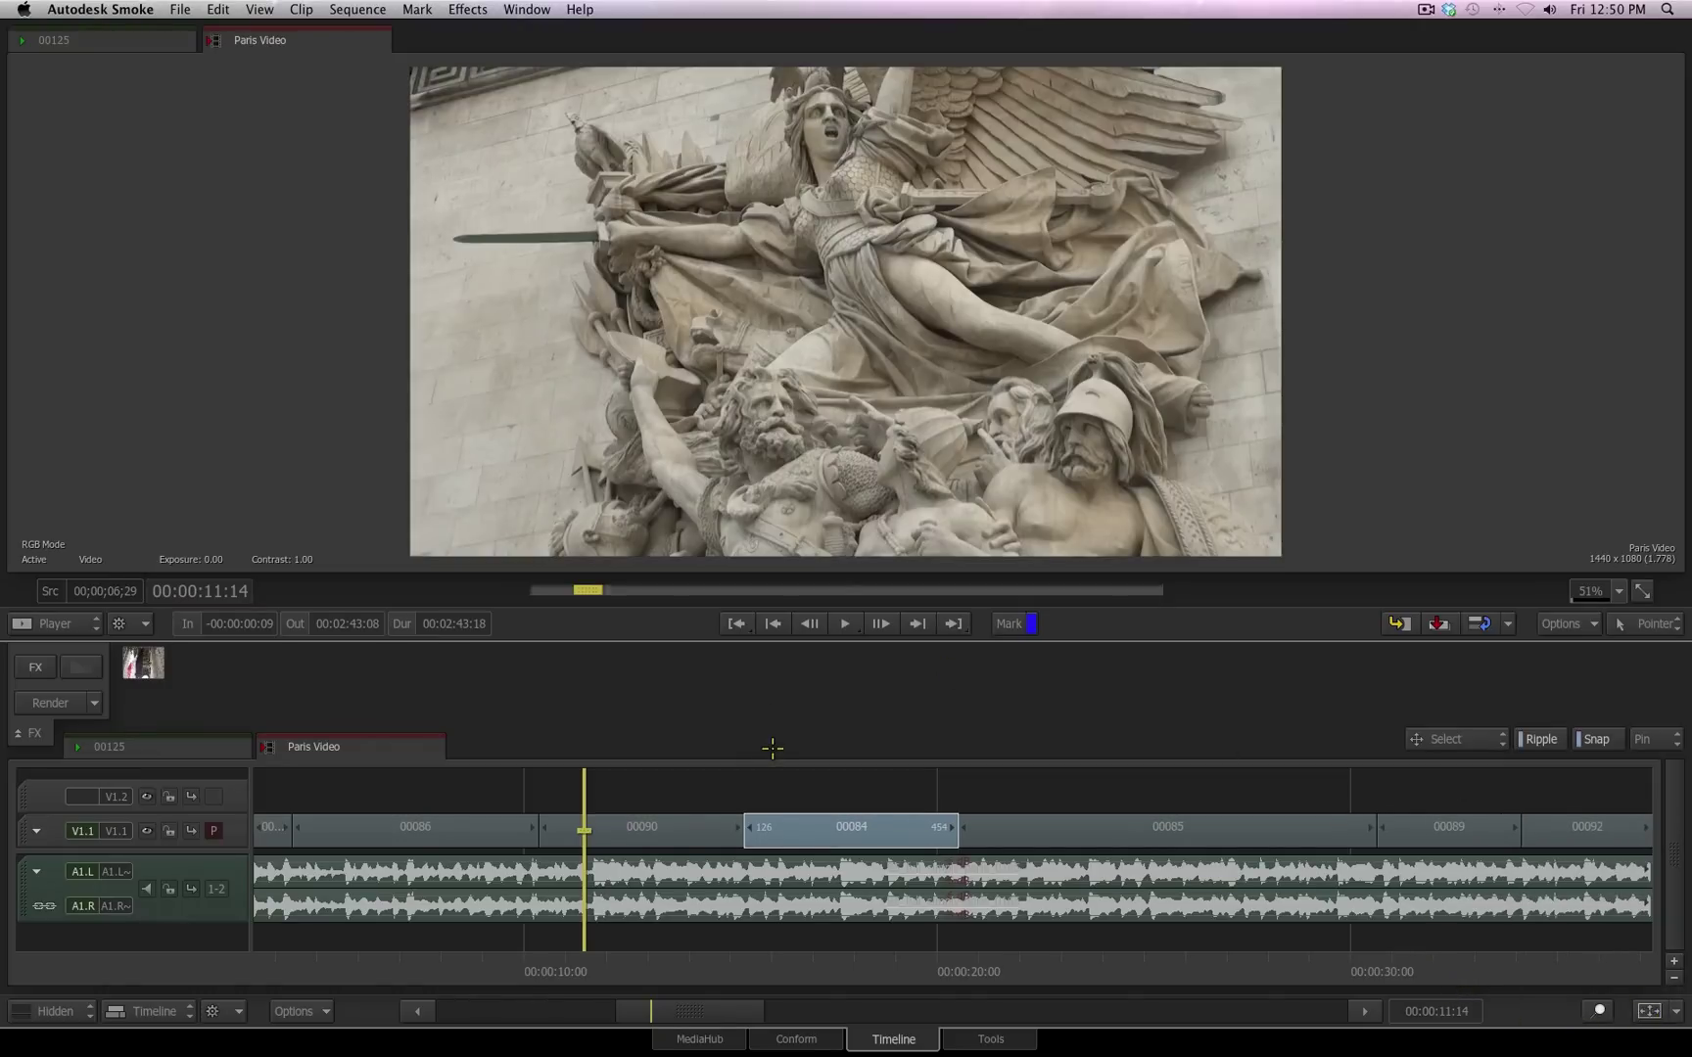
Step: Trim the head of clip 00084 numerically by 15 frames using the handle calculator
left_click(776, 822)
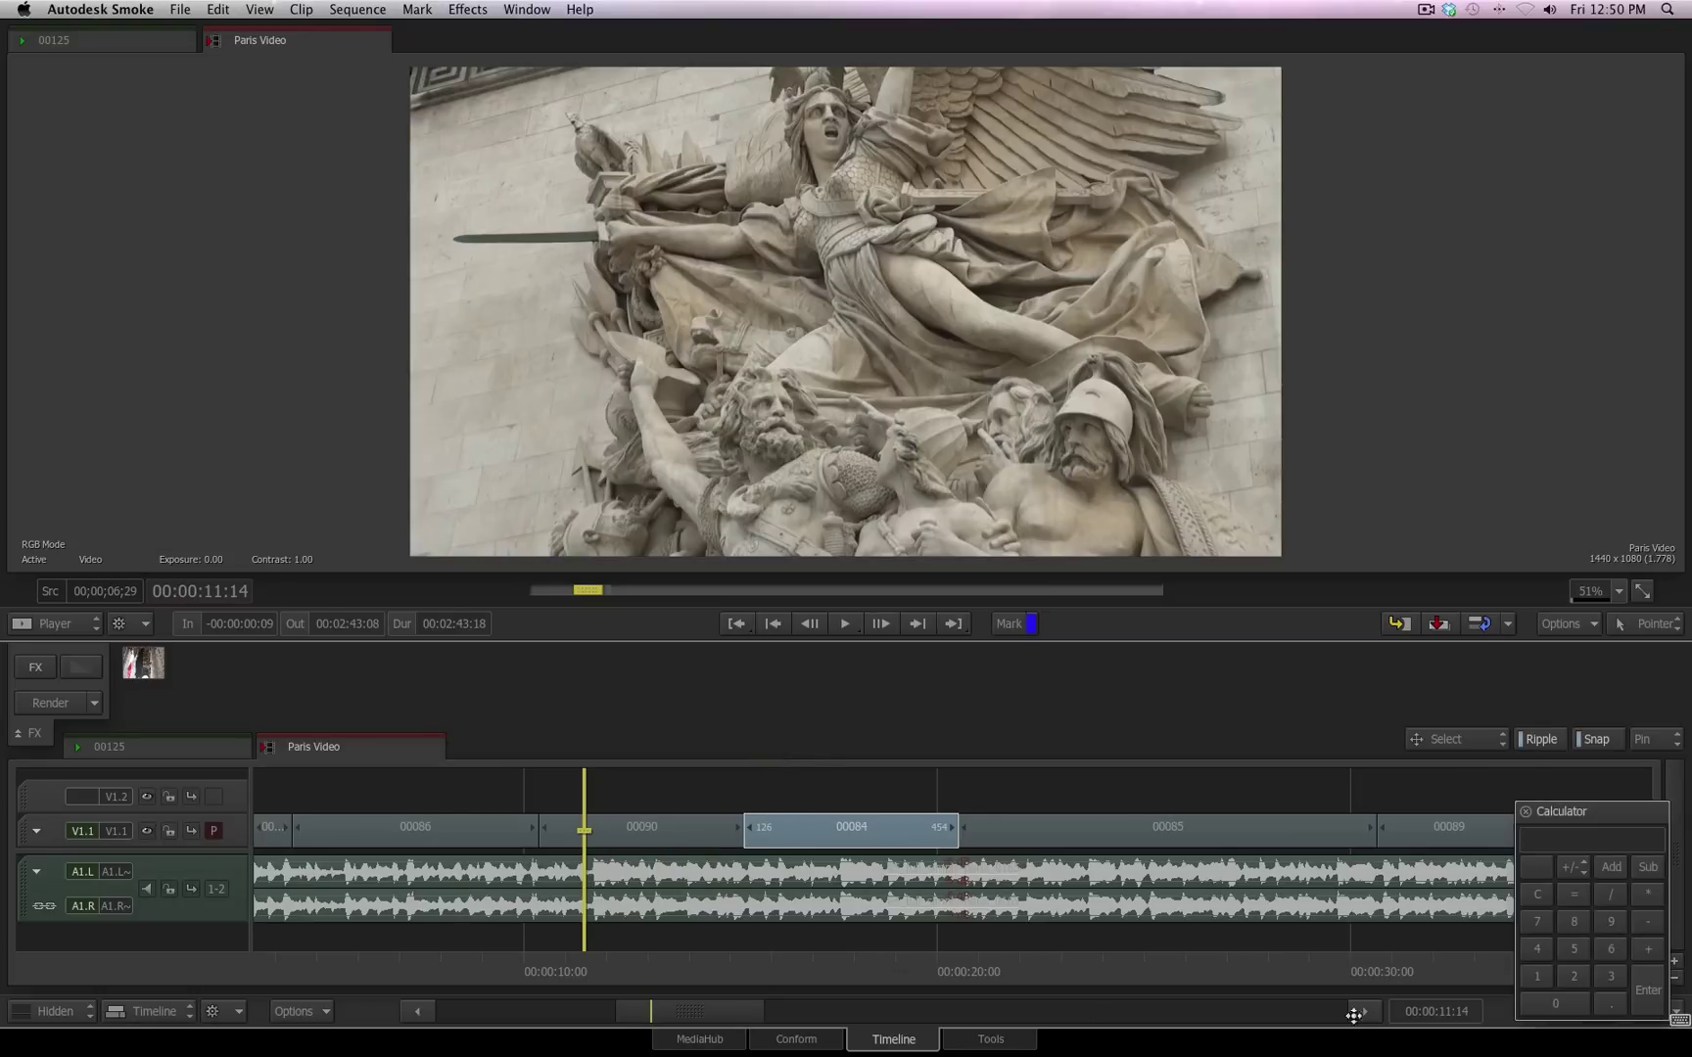
left_click(1582, 946)
left_click(1649, 990)
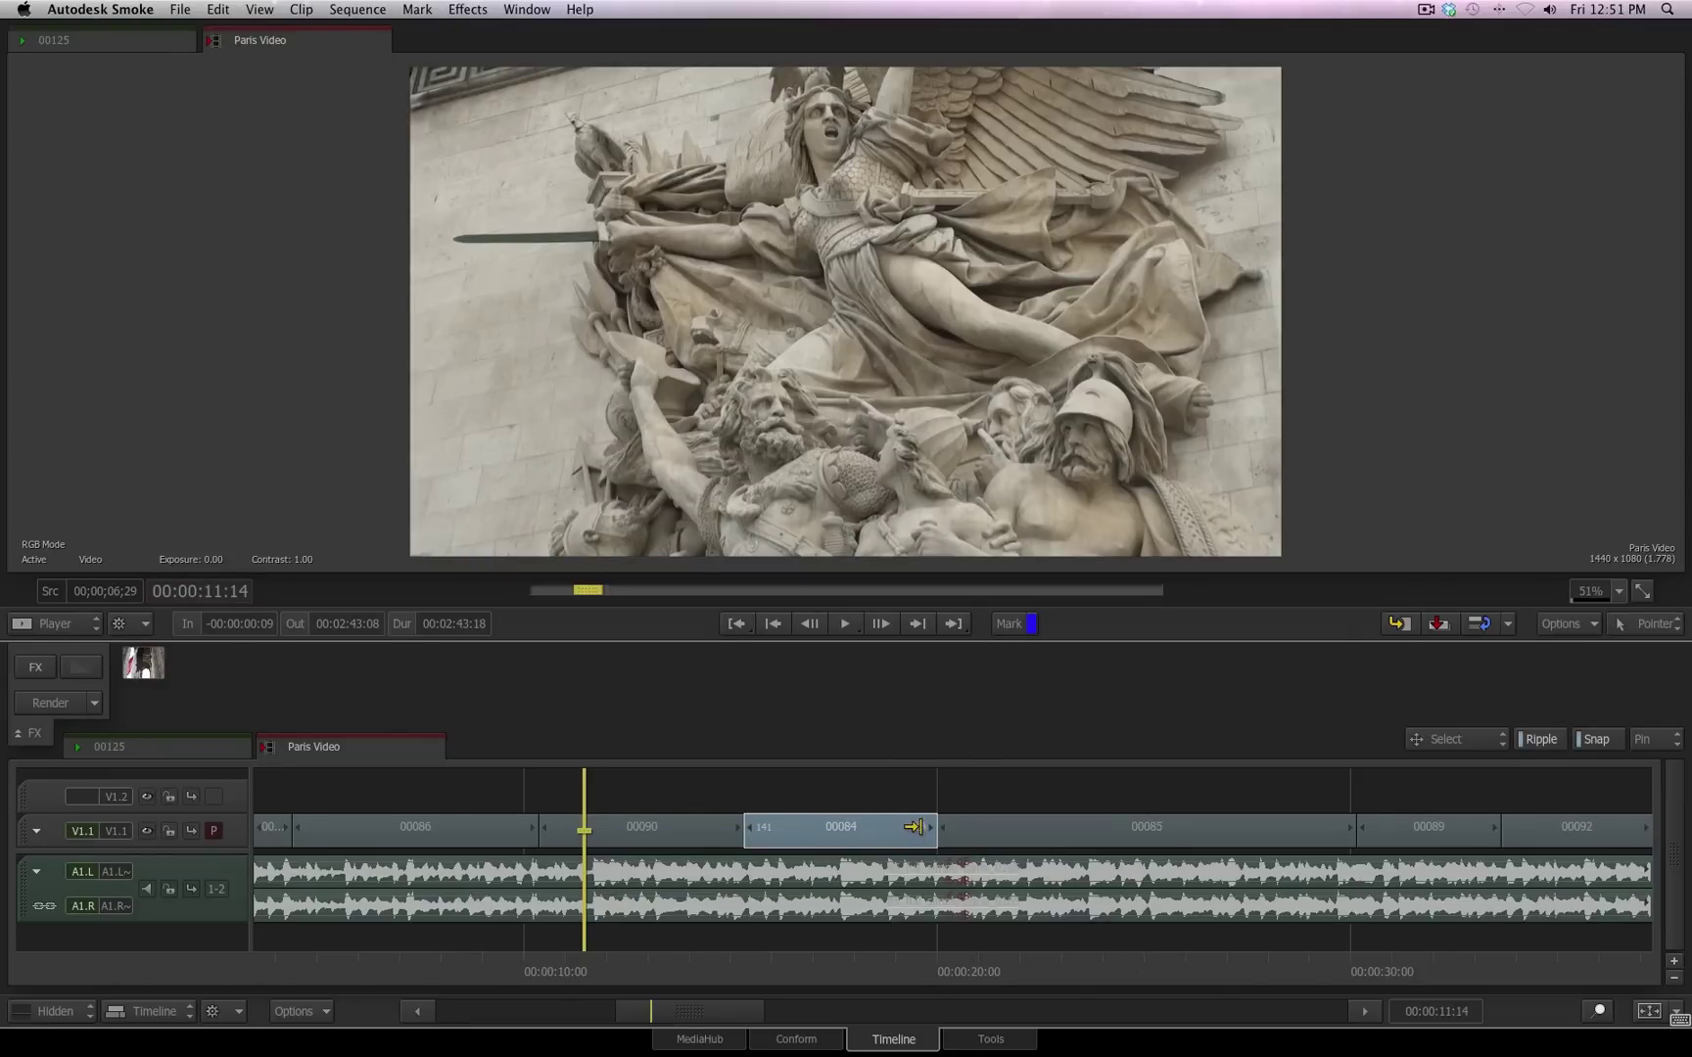
Step: Extend the tail of clip 00084 by 28 frames using the handle calculator
mouse_move(1049, 1054)
left_click(1577, 977)
left_click(1574, 924)
left_click(1645, 989)
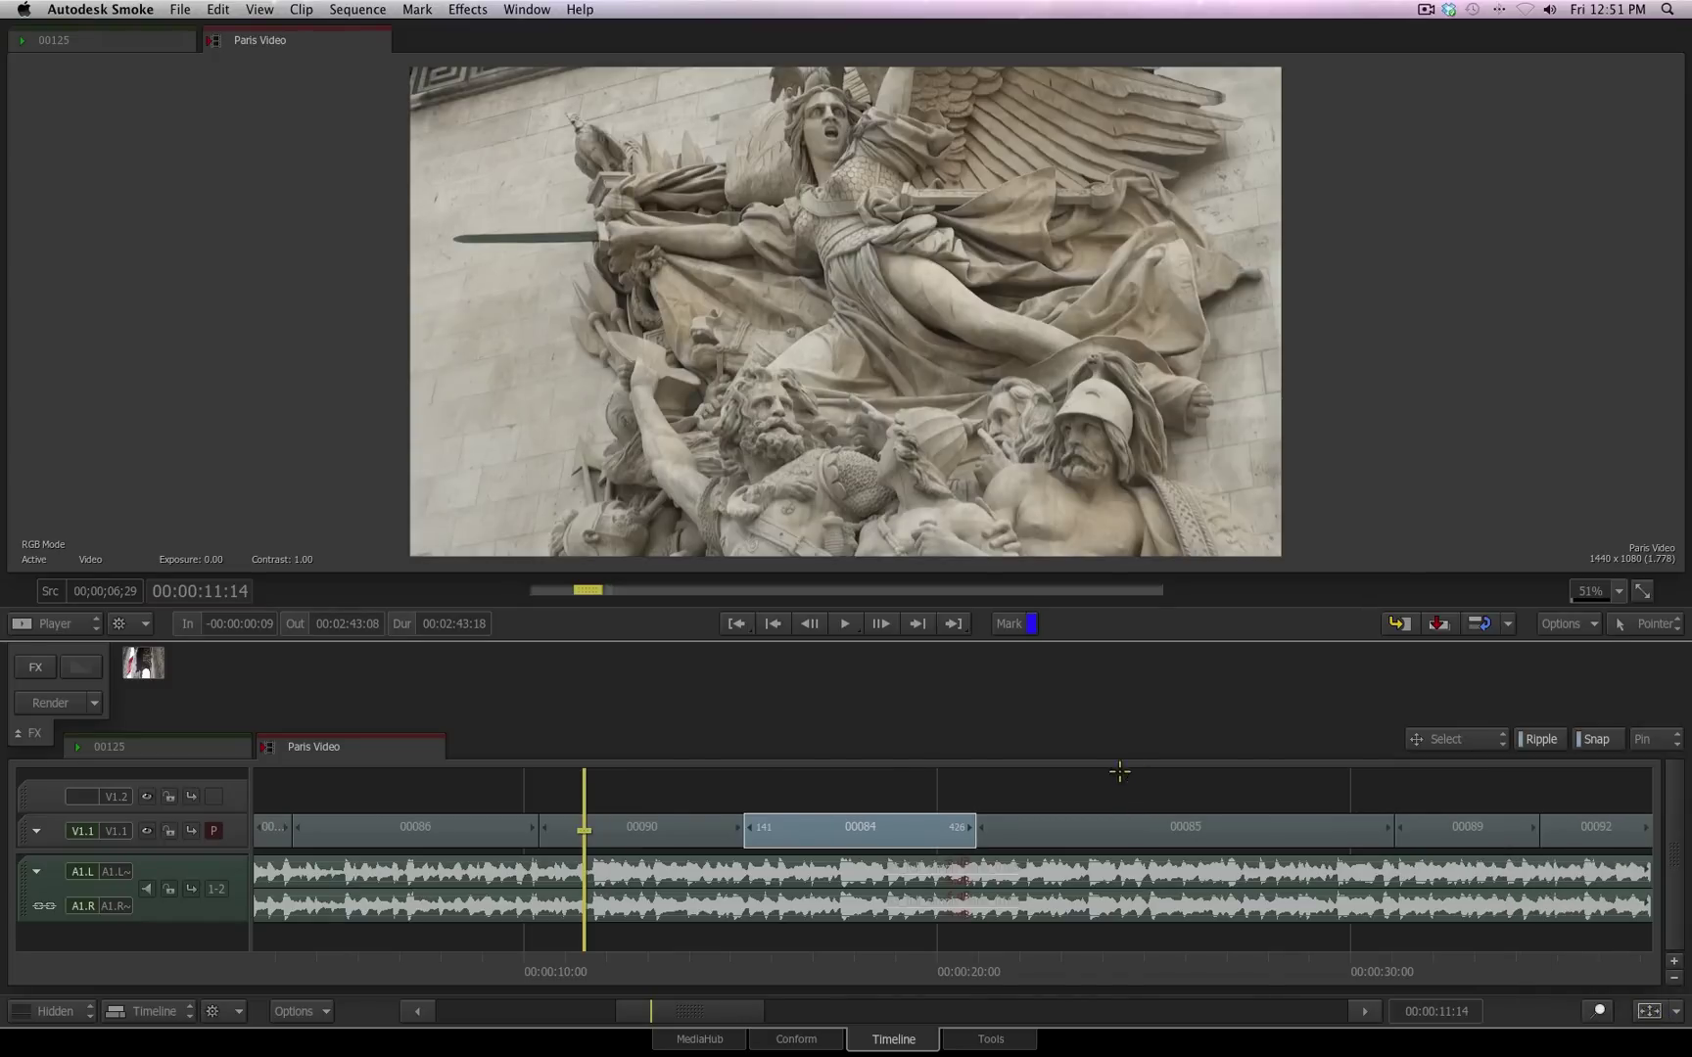
Step: Select the cut between clips 00084 and 00085 and ripple it a few frames earlier, shortening the tail of 00084
left_click(975, 830)
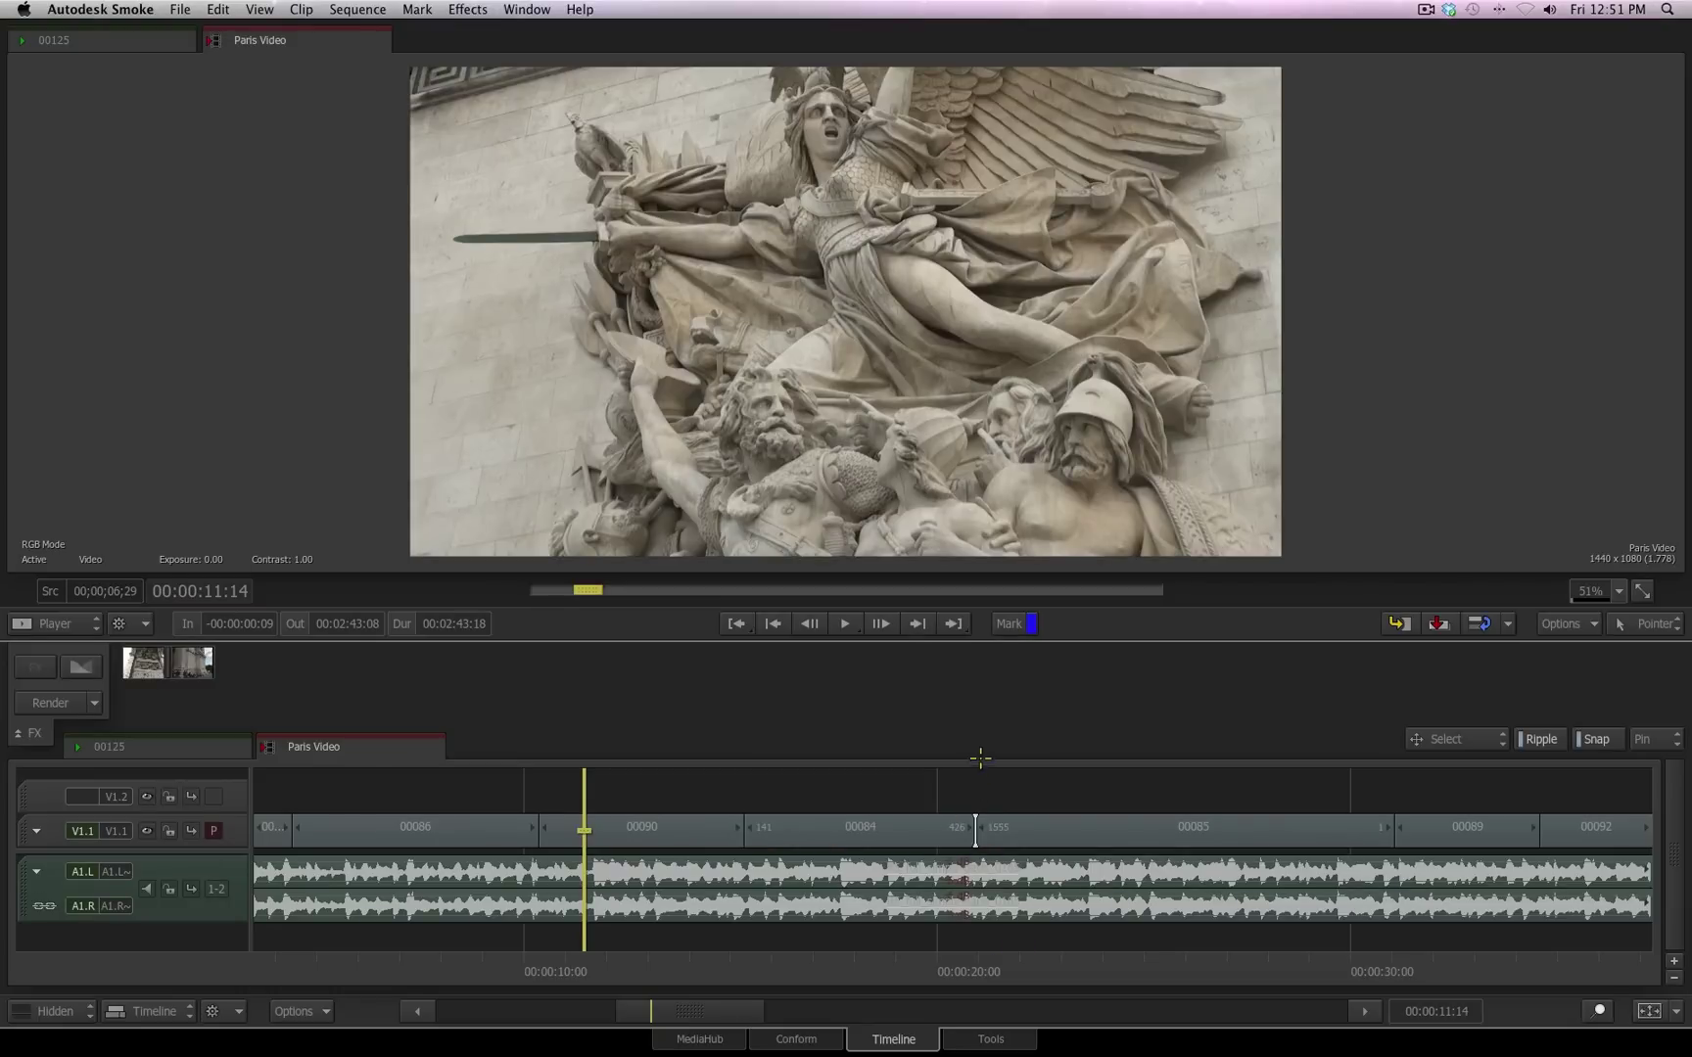
mouse_move(975, 831)
left_mouse_down()
mouse_move(918, 835)
mouse_move(1012, 831)
mouse_move(936, 829)
mouse_move(970, 831)
left_mouse_up()
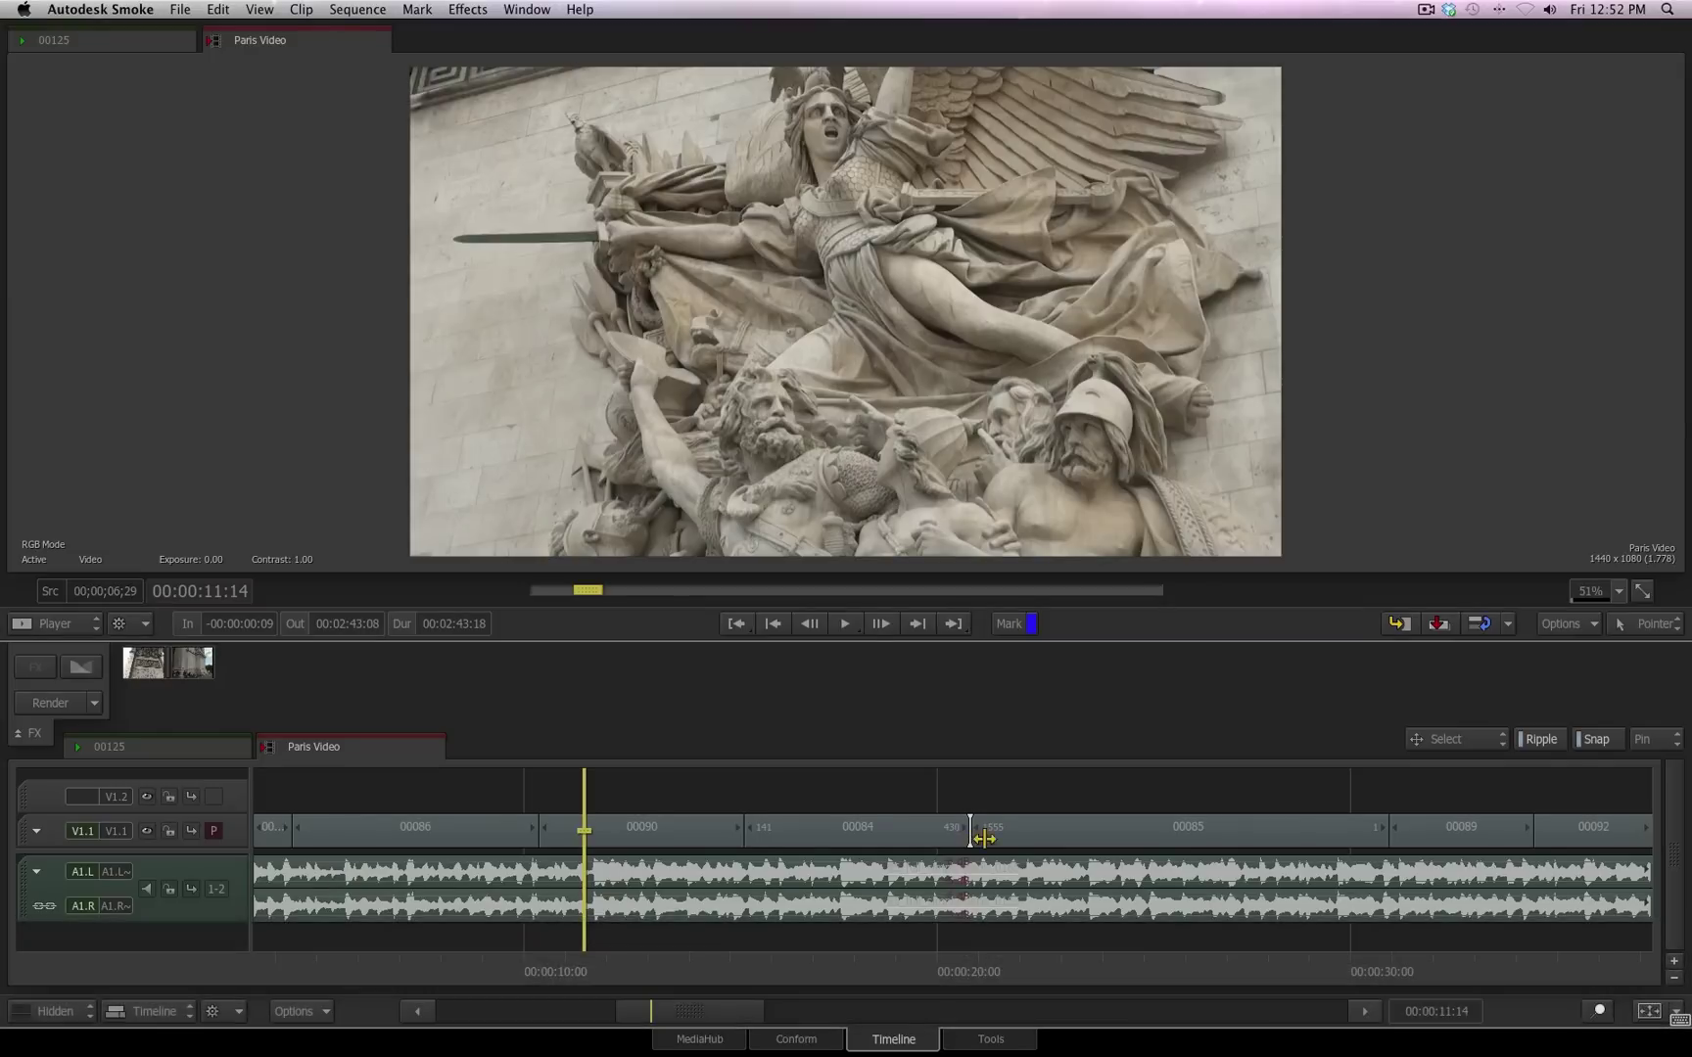
Step: Move the cut between clips 00084 and 00085 by 15 frames using the trim calculator
left_click(983, 838, "ctrl+alt")
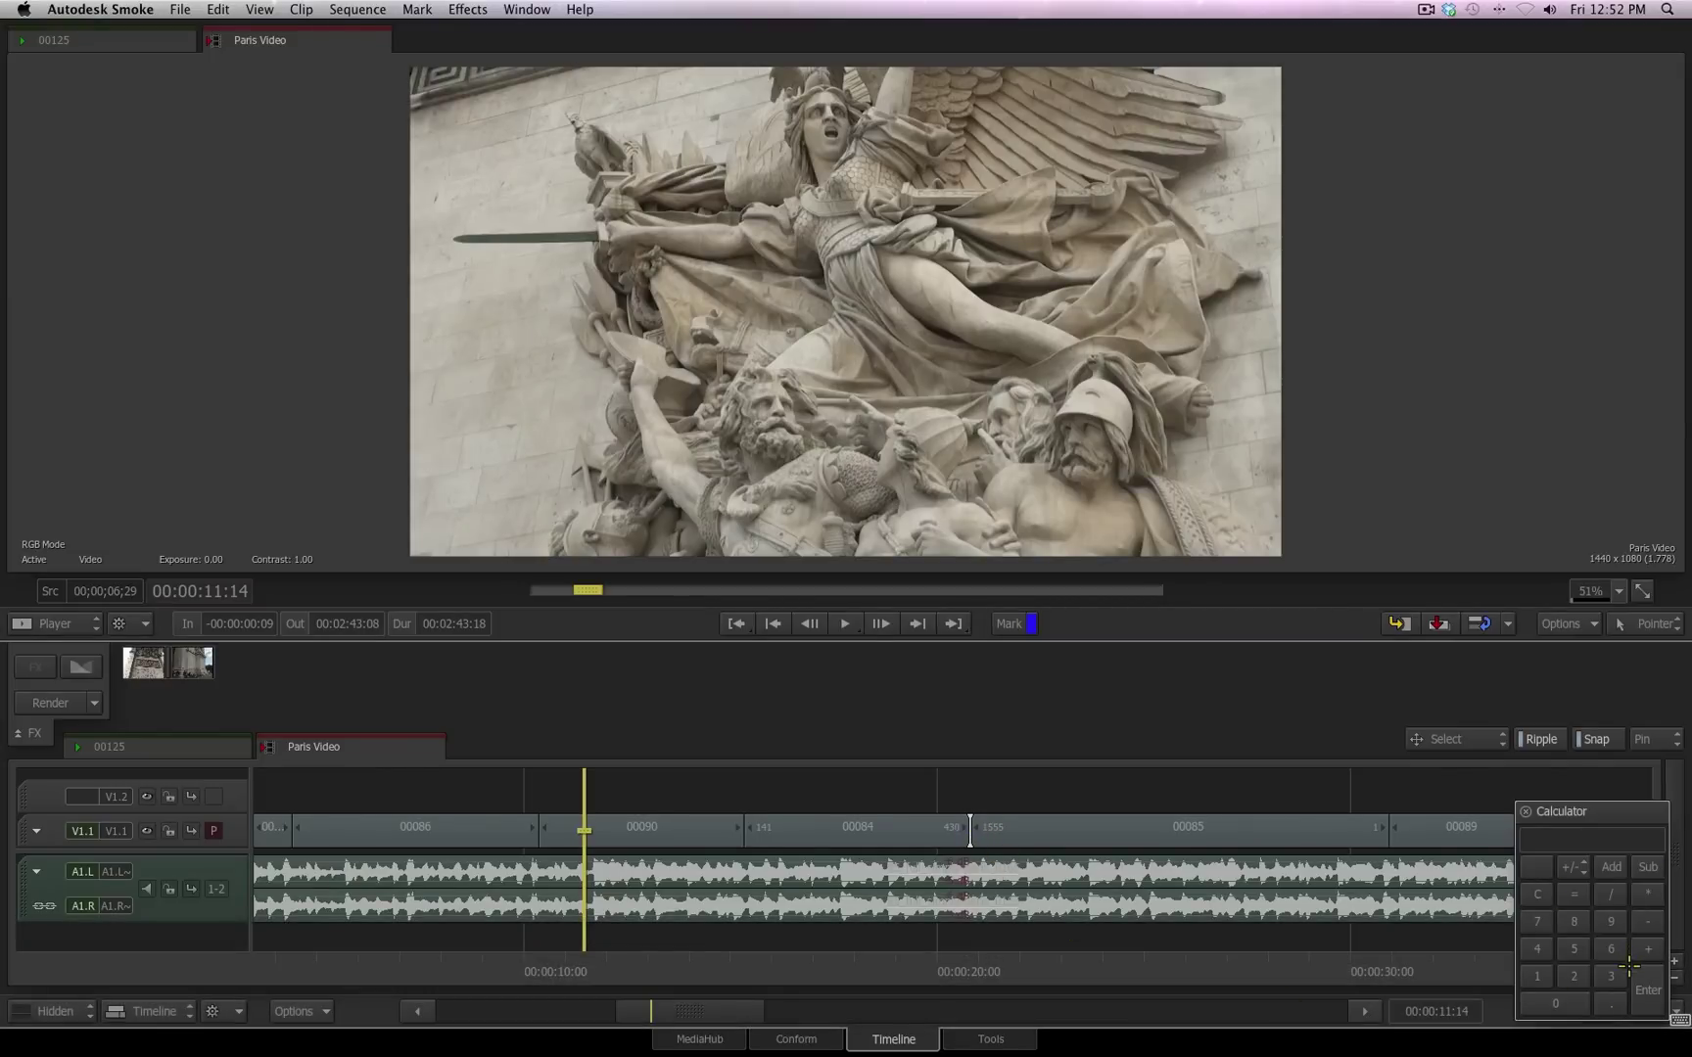
left_click(1539, 975)
left_click(1578, 949)
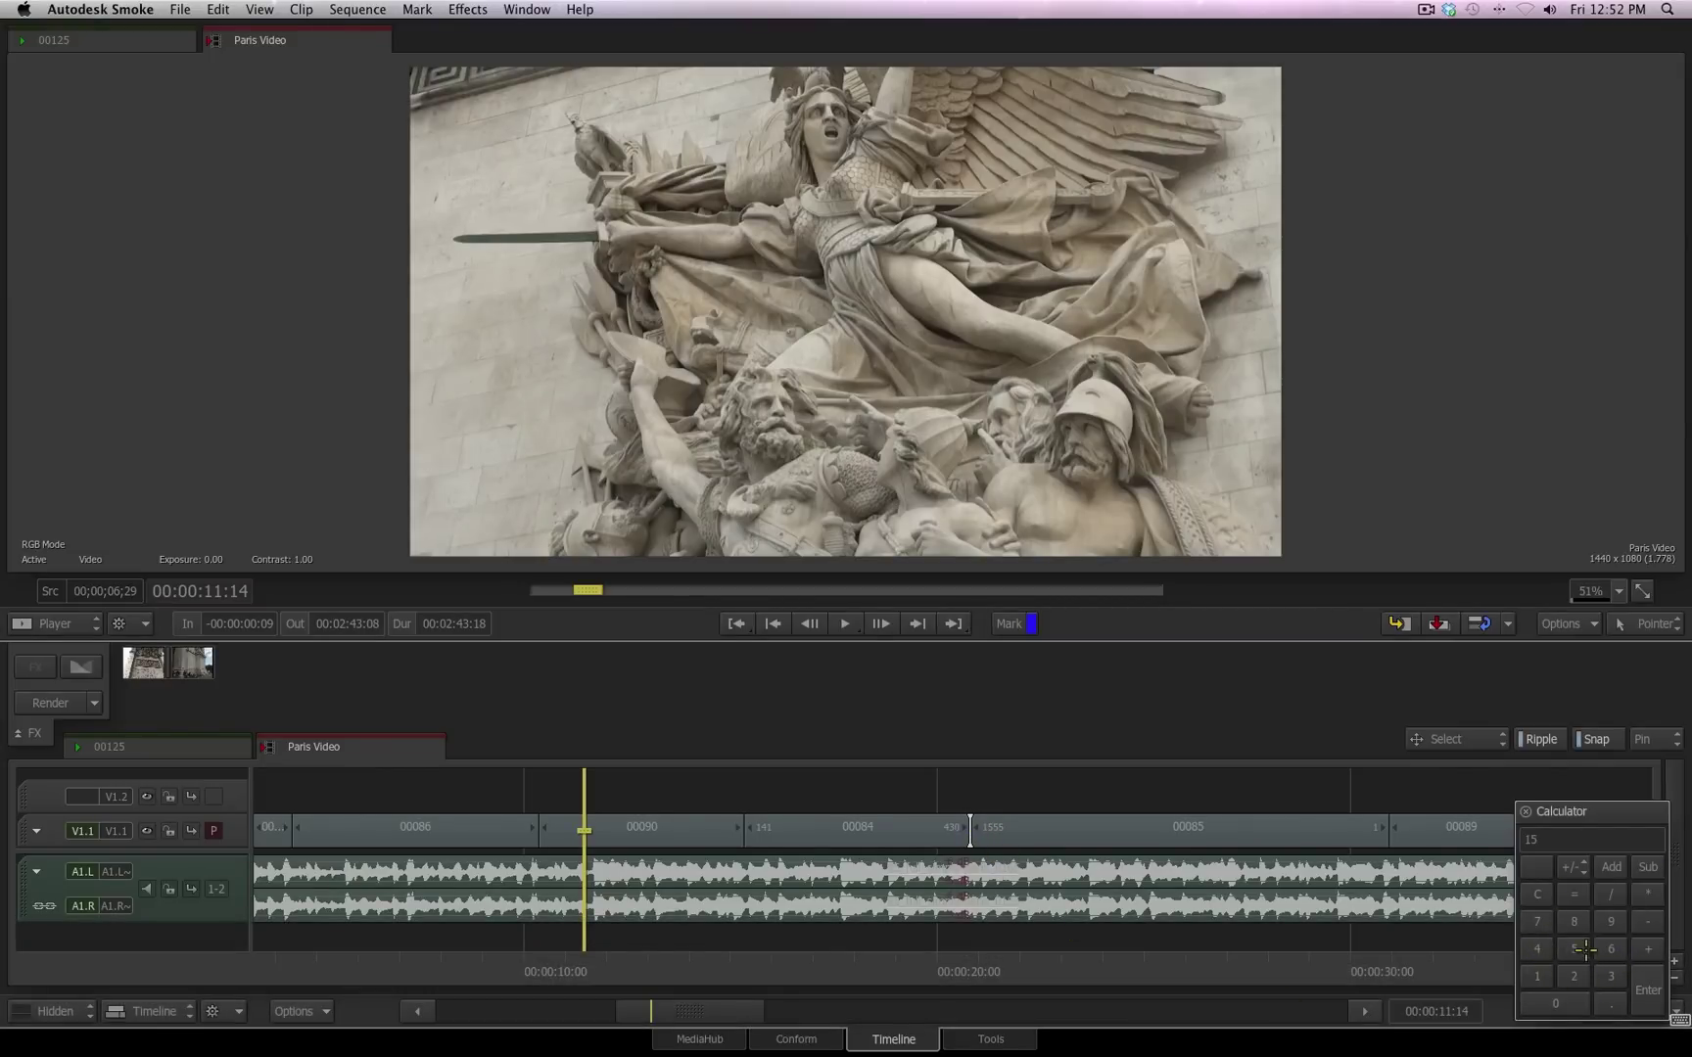
left_click(1650, 989)
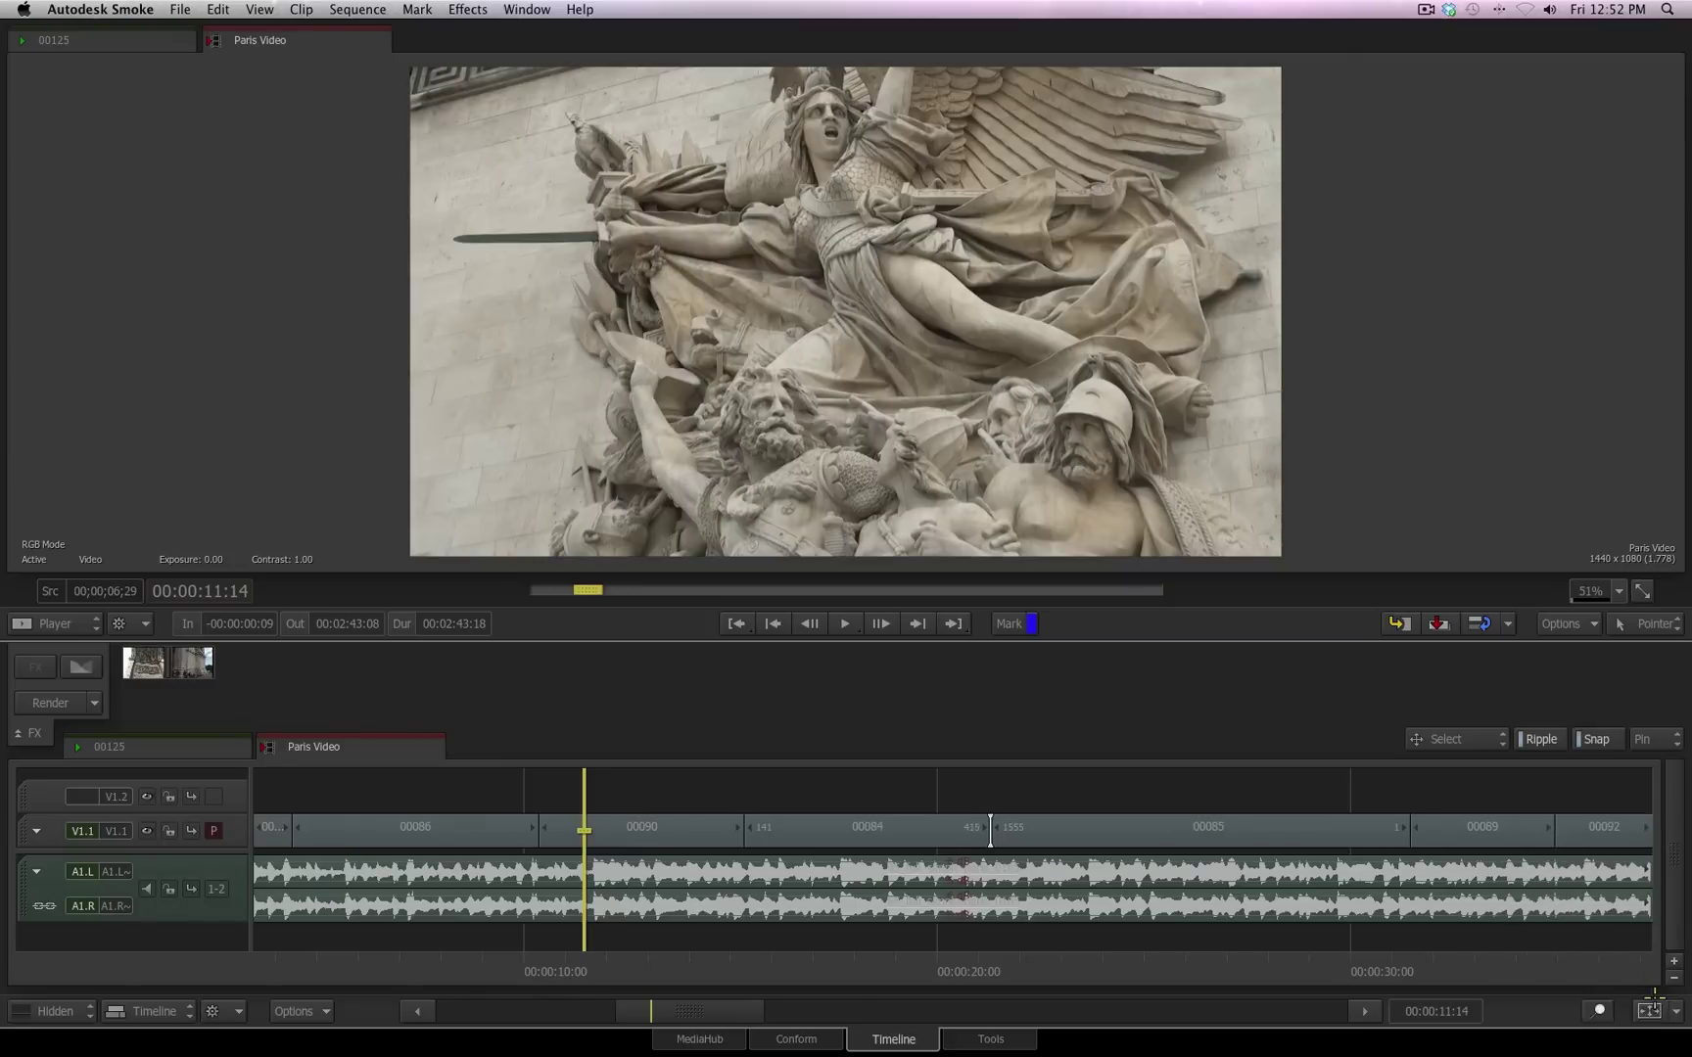
Step: Move the cut between clips 00084 and 00085 by -15 frames using the trim calculator
left_click(989, 832)
left_click(1649, 922)
left_click(1537, 976)
left_click(1575, 948)
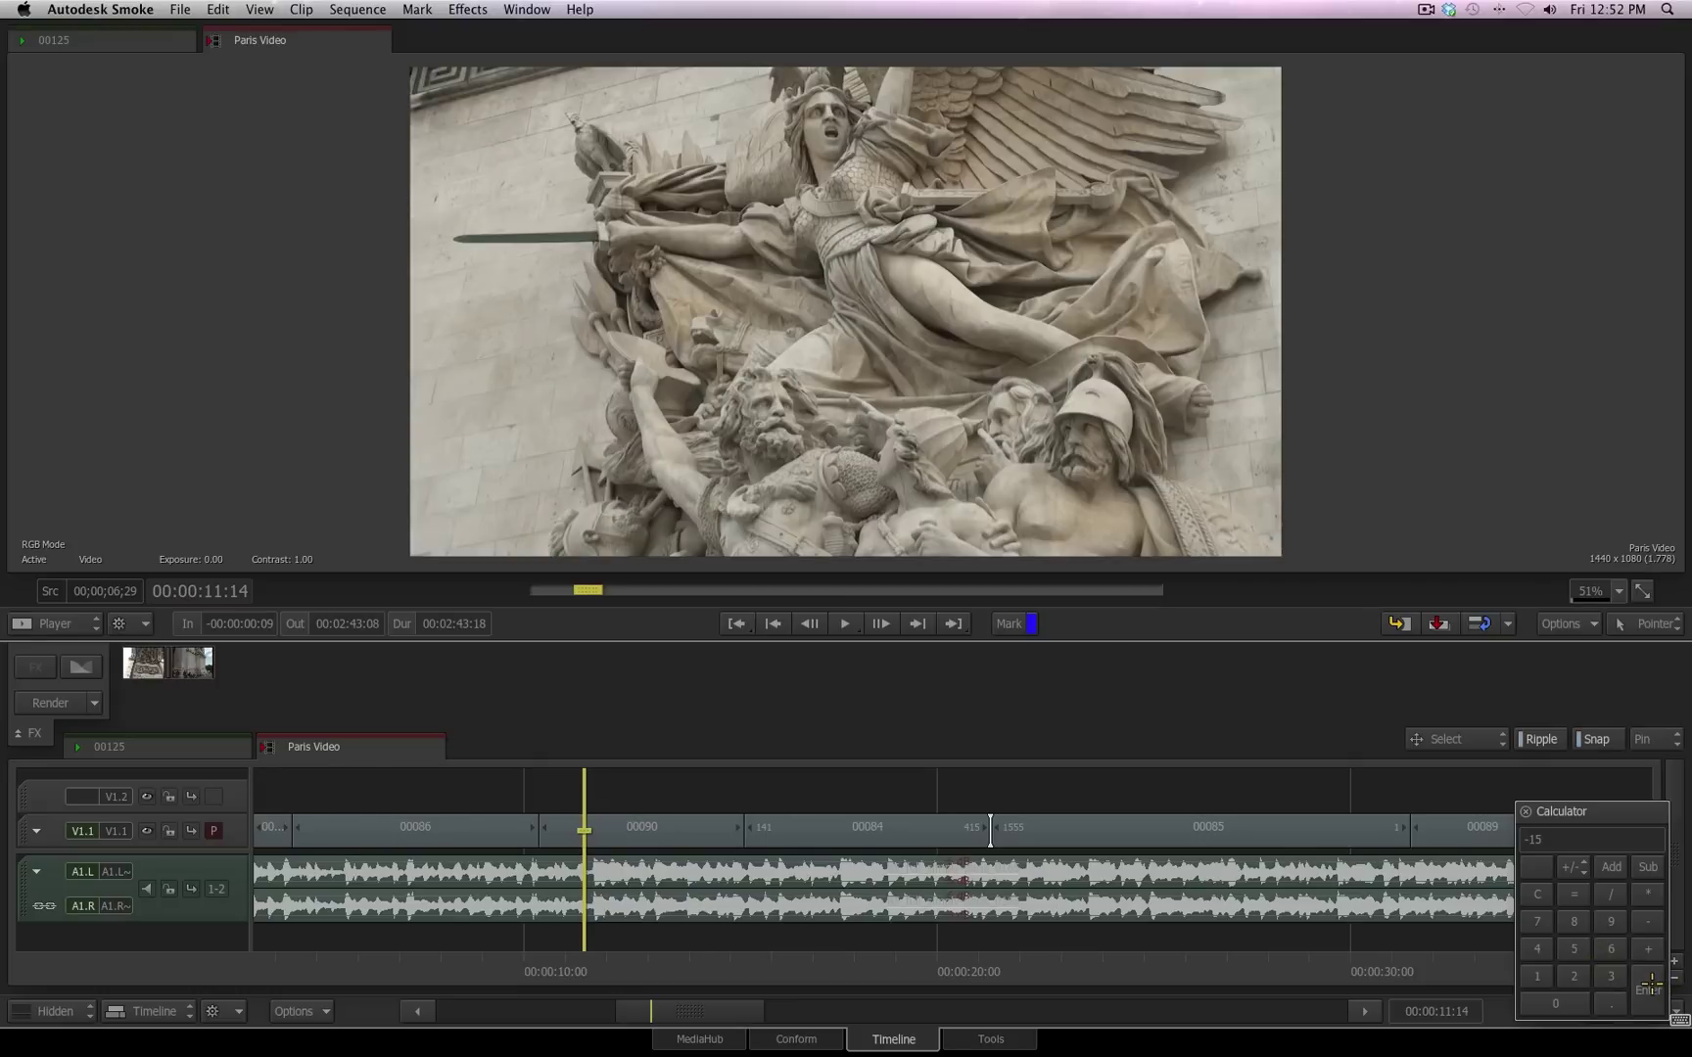
left_click(1650, 985)
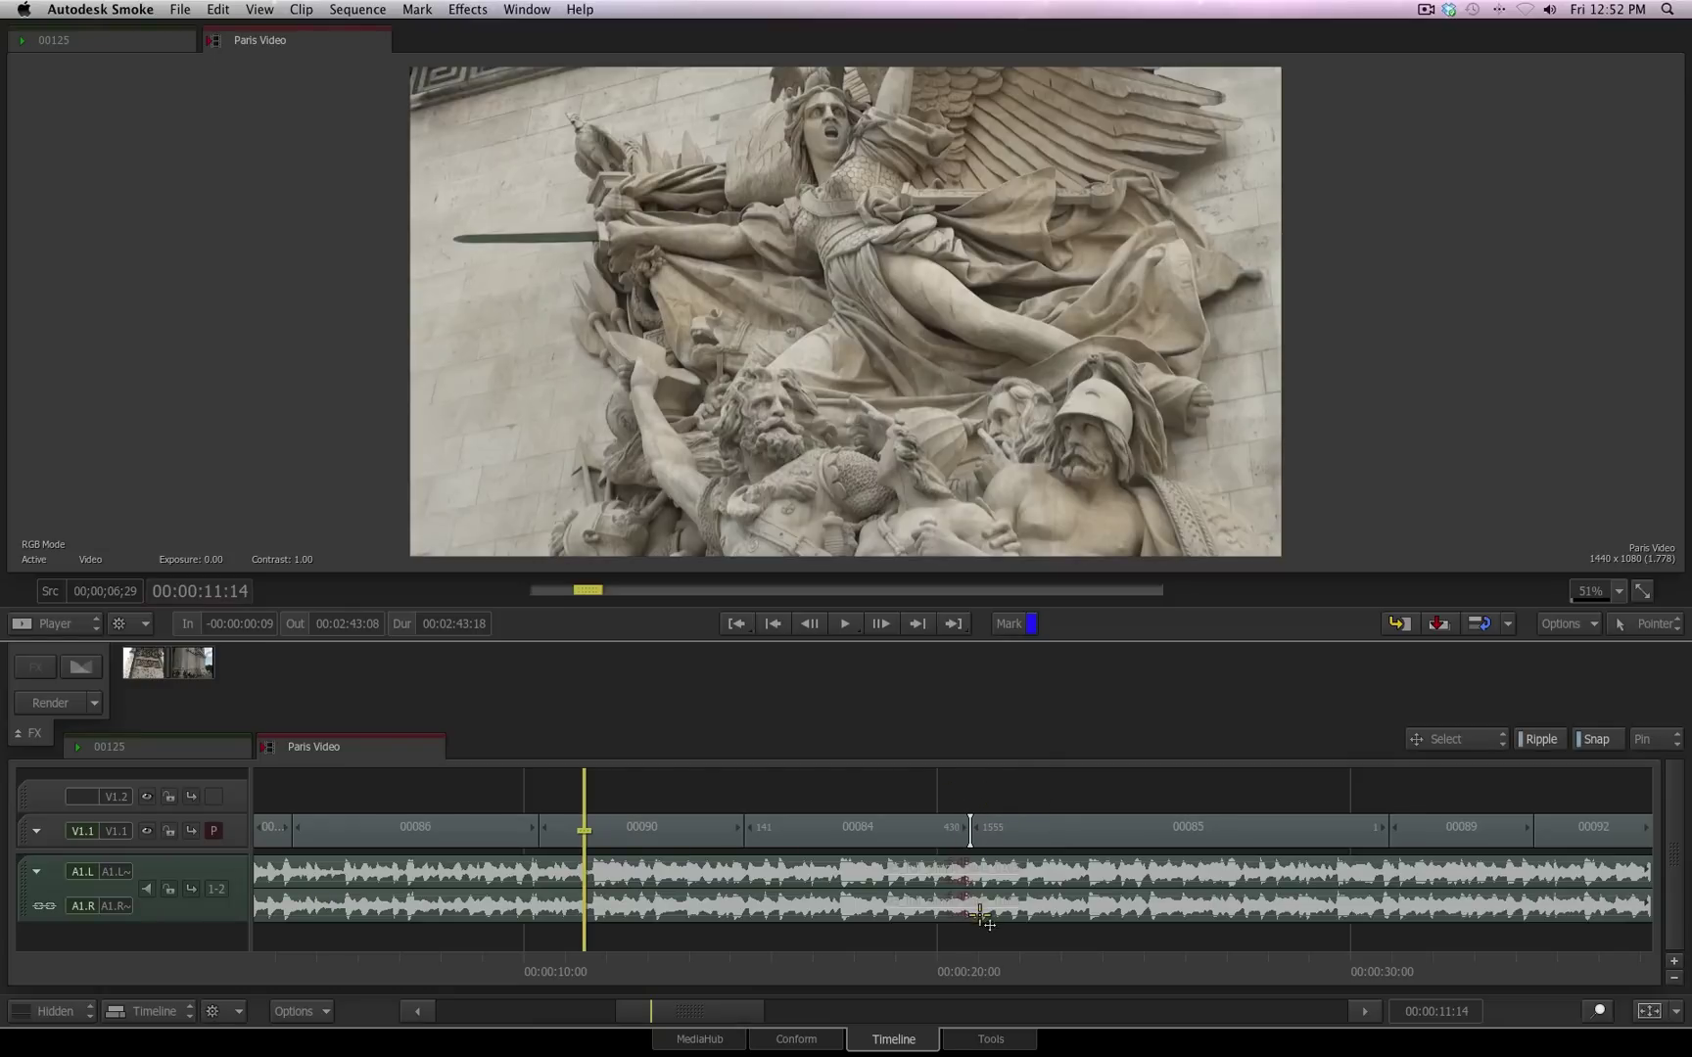
Step: Enter 15 frames in the trim calculator for the cut between clips 00084 and 00085 and subtract it four times with Ripple on
left_click(977, 848)
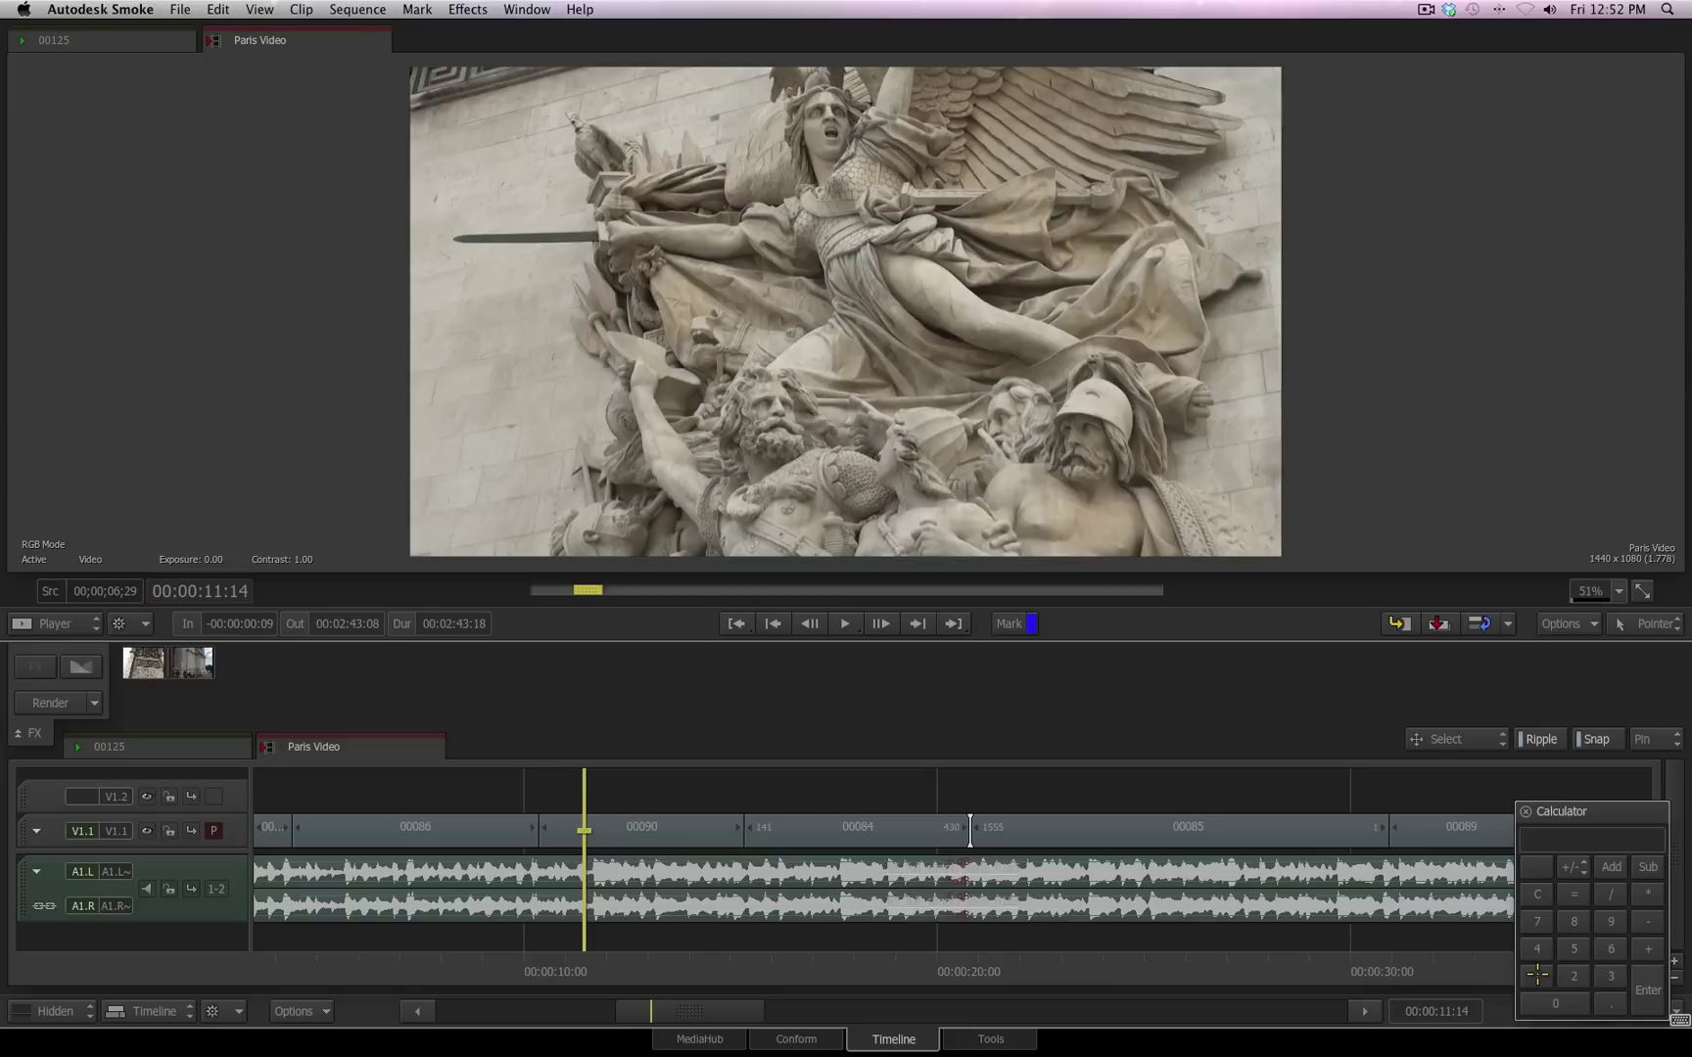
left_click(1573, 946)
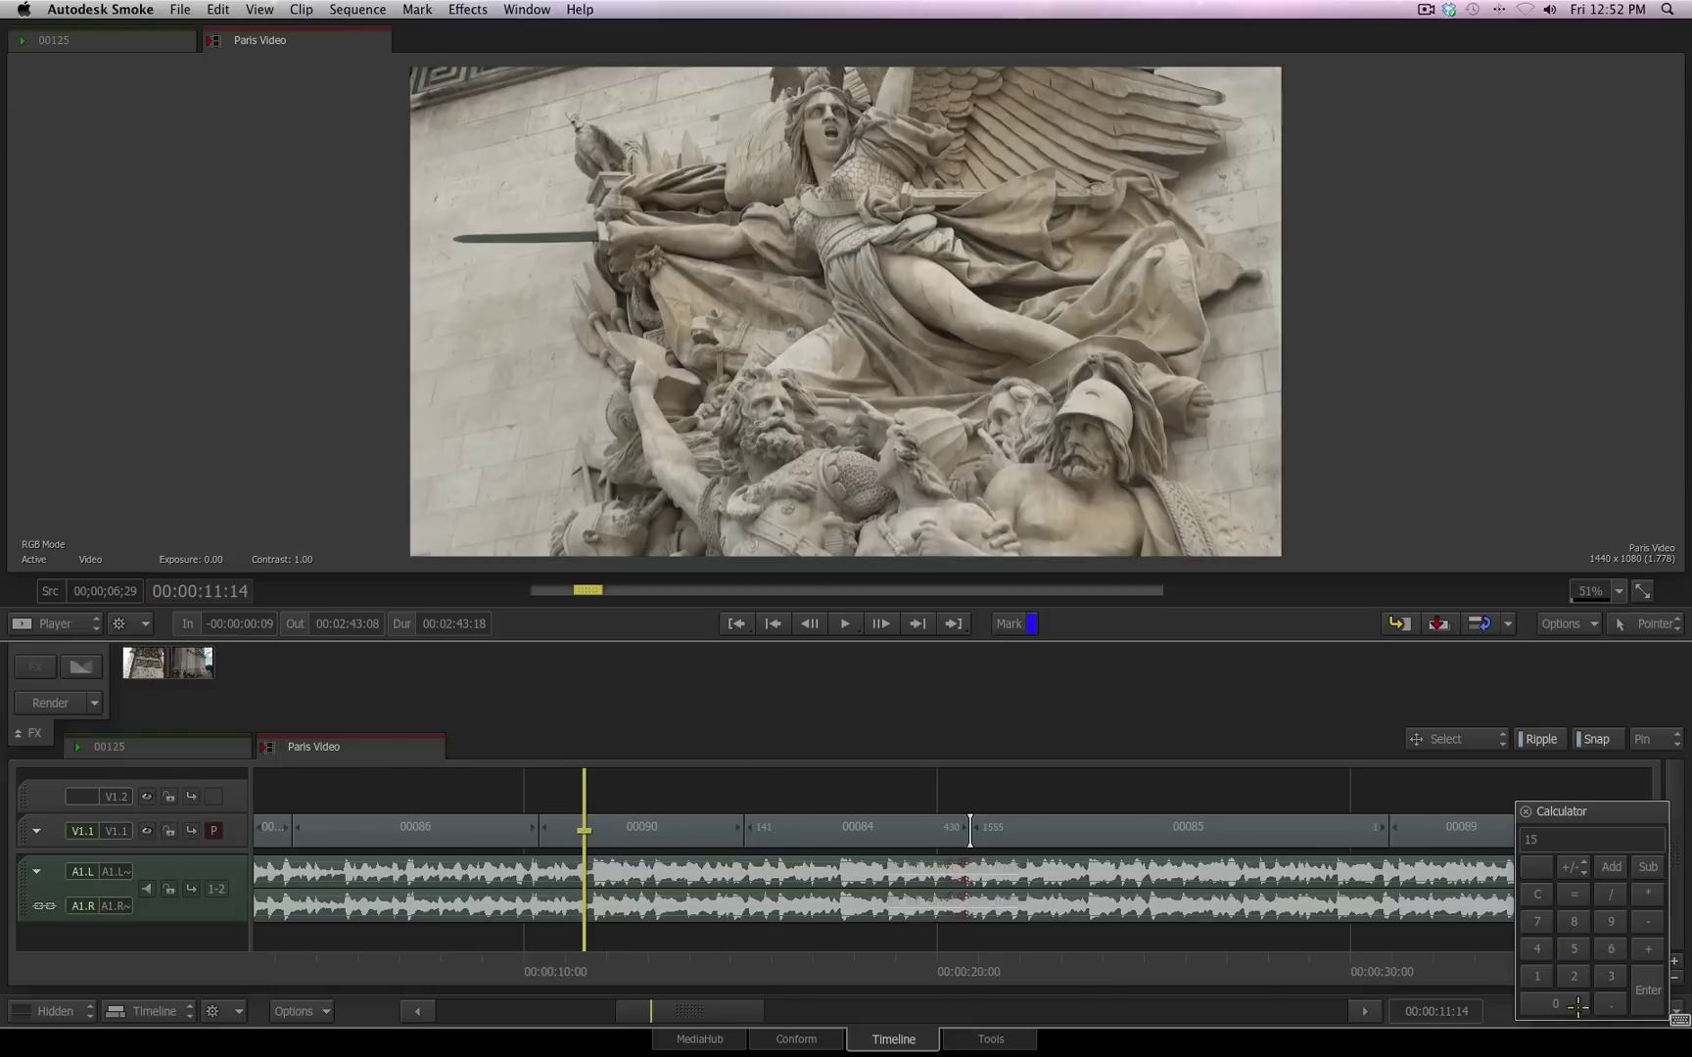
left_click(1650, 866)
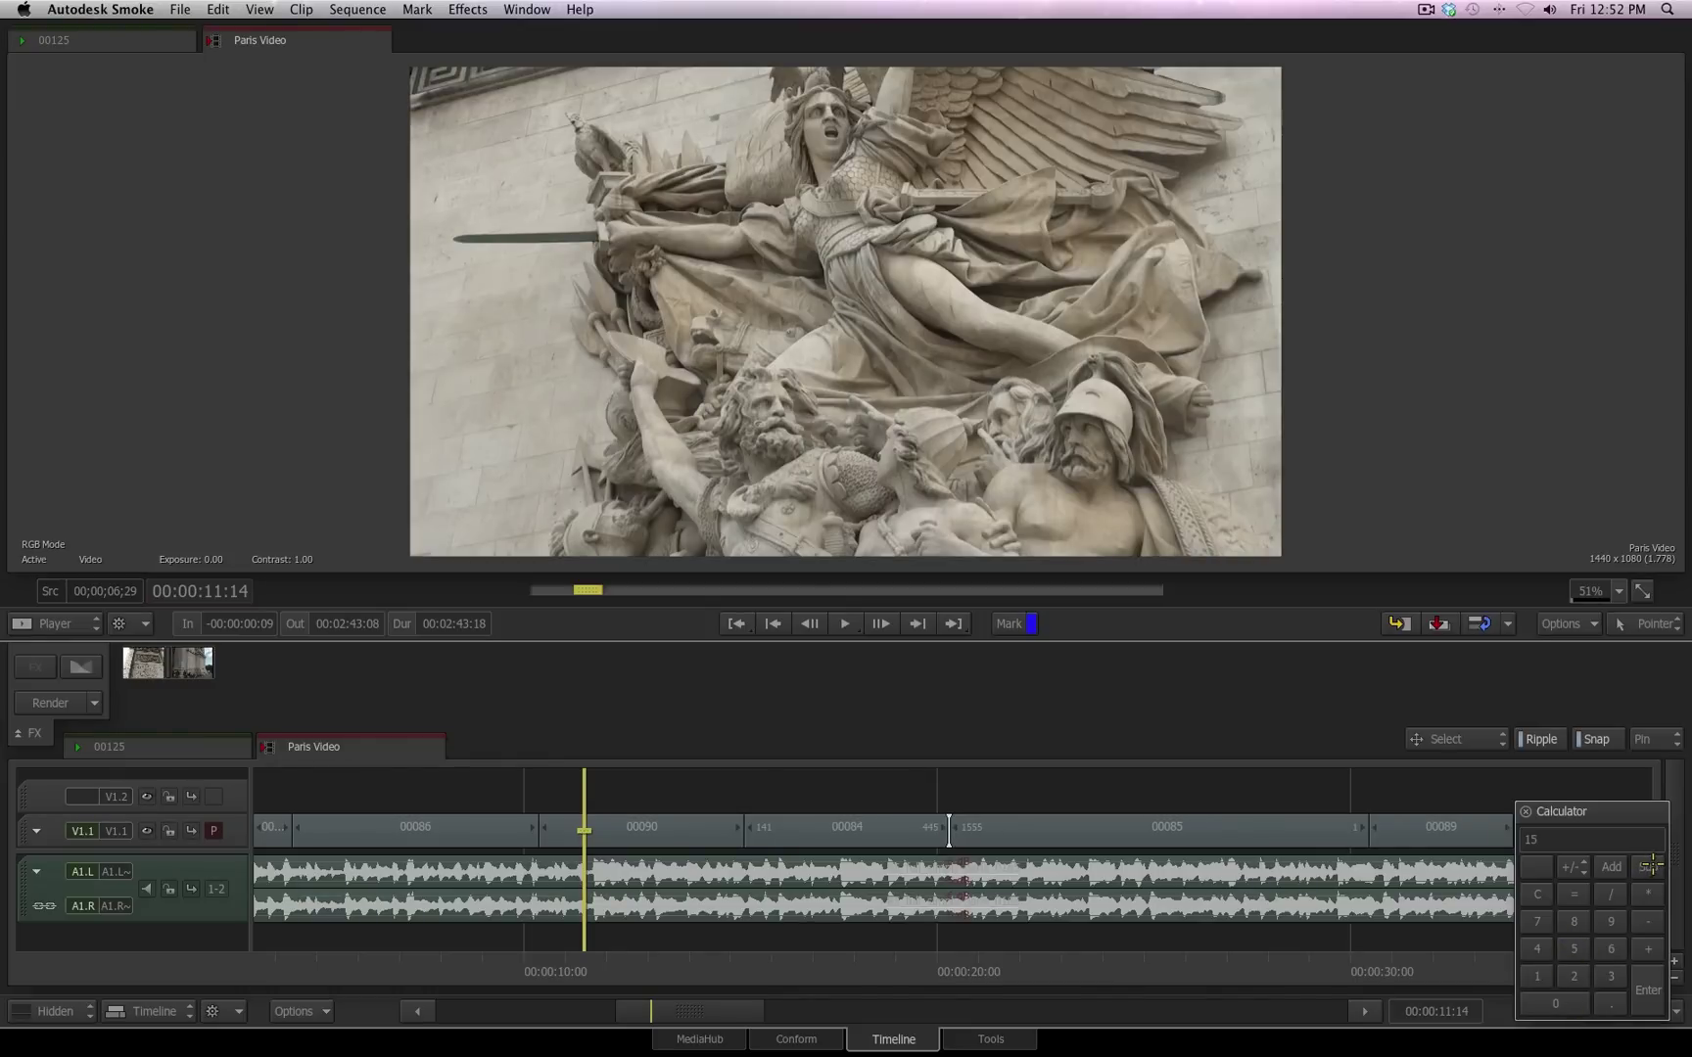
left_click(1647, 868)
left_click(1650, 869)
left_click(1652, 873)
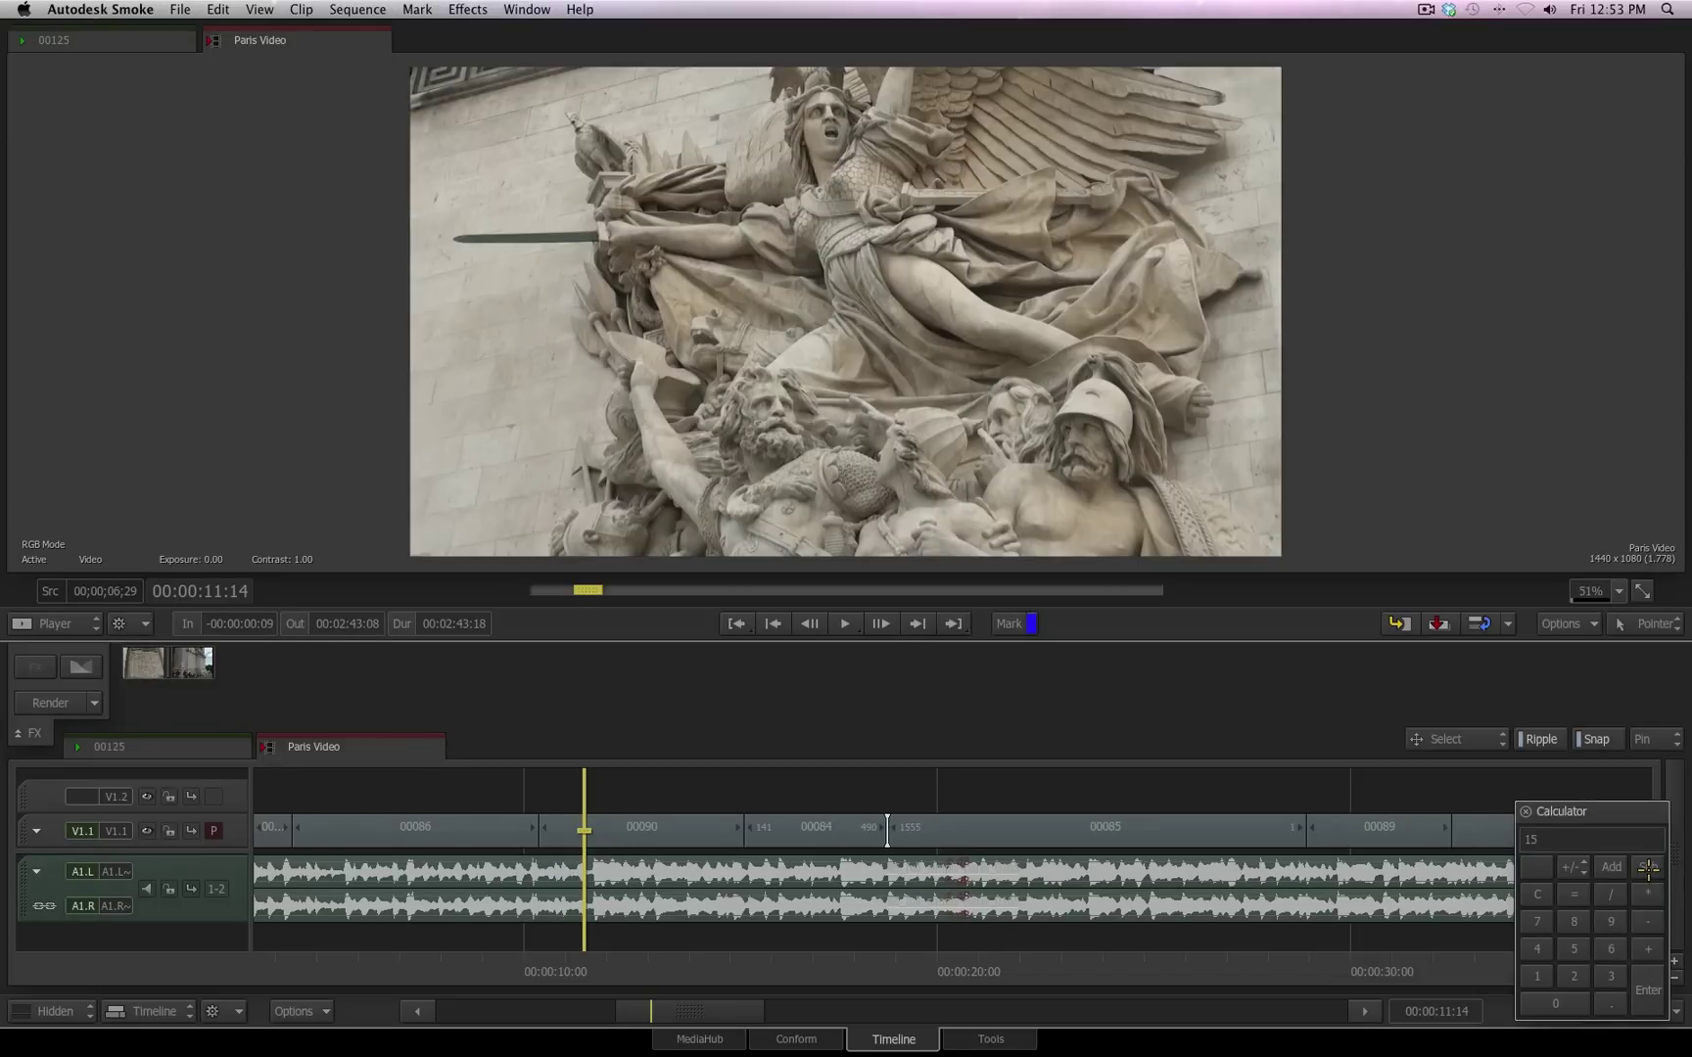
Step: Add the 15-frame amount five times to ripple the cut between clips 00084 and 00085 later, and close the calculator
left_click(1610, 868)
left_click(1609, 867)
left_click(1609, 867)
left_click(1610, 867)
left_click(1609, 868)
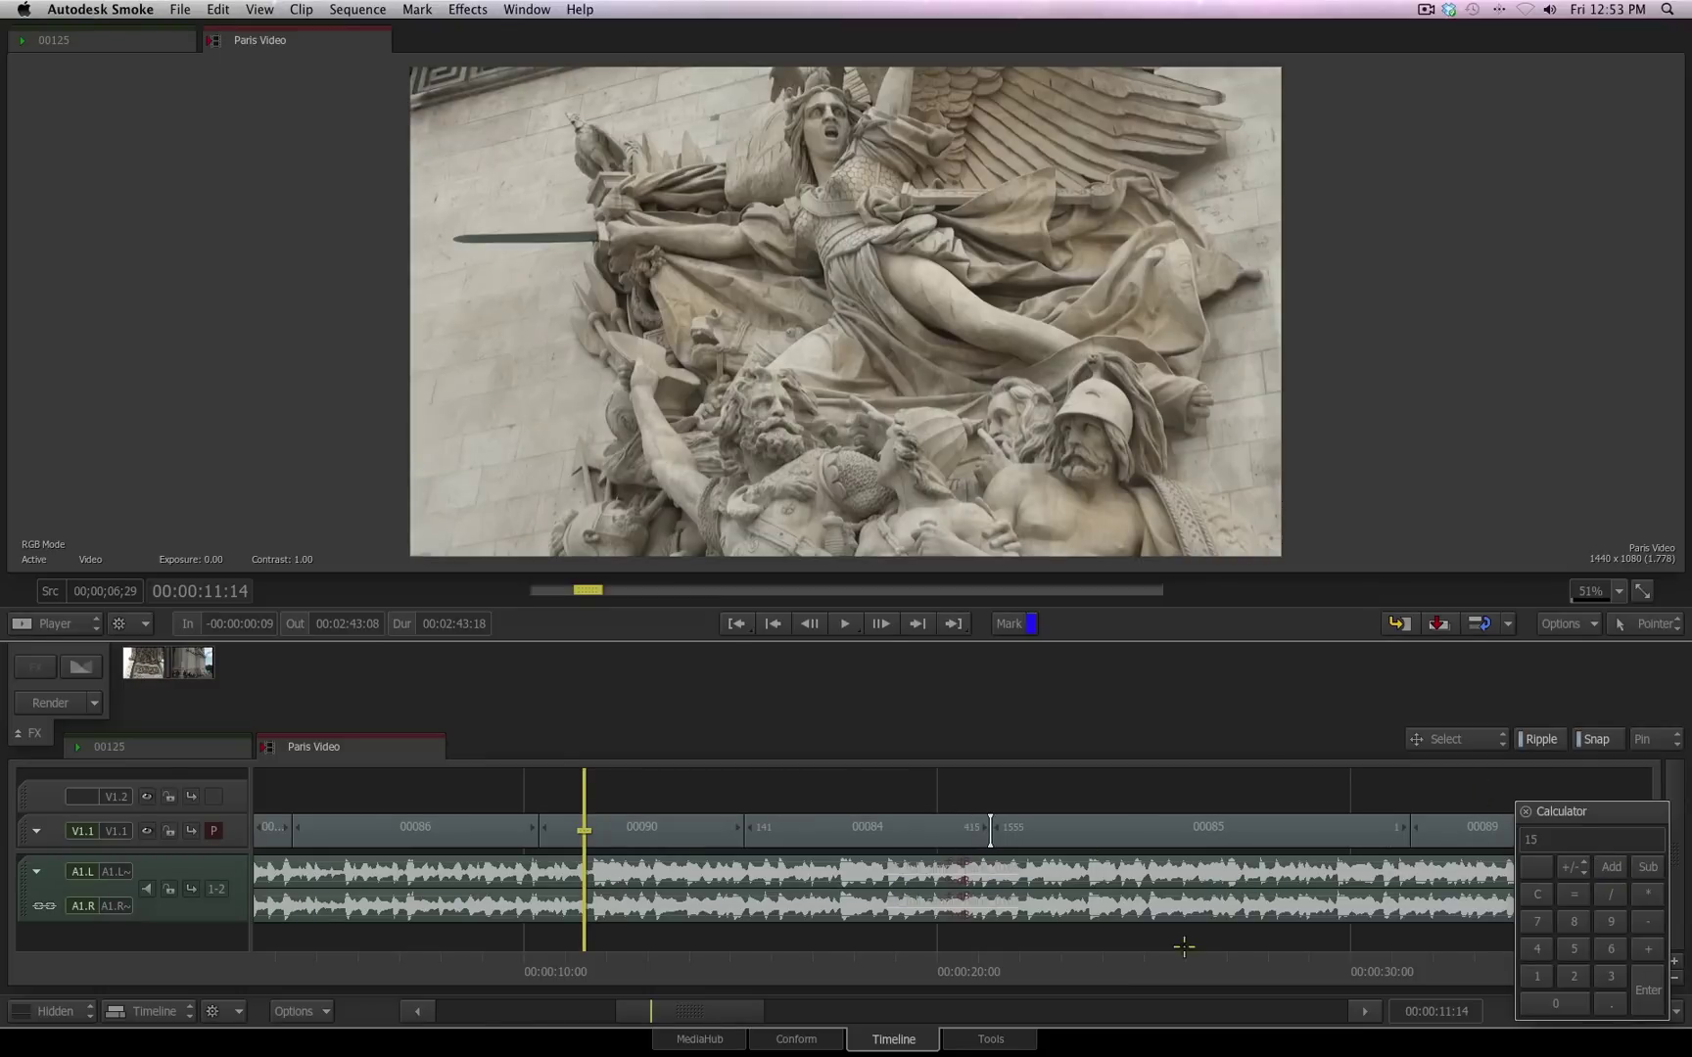
left_click(1656, 993)
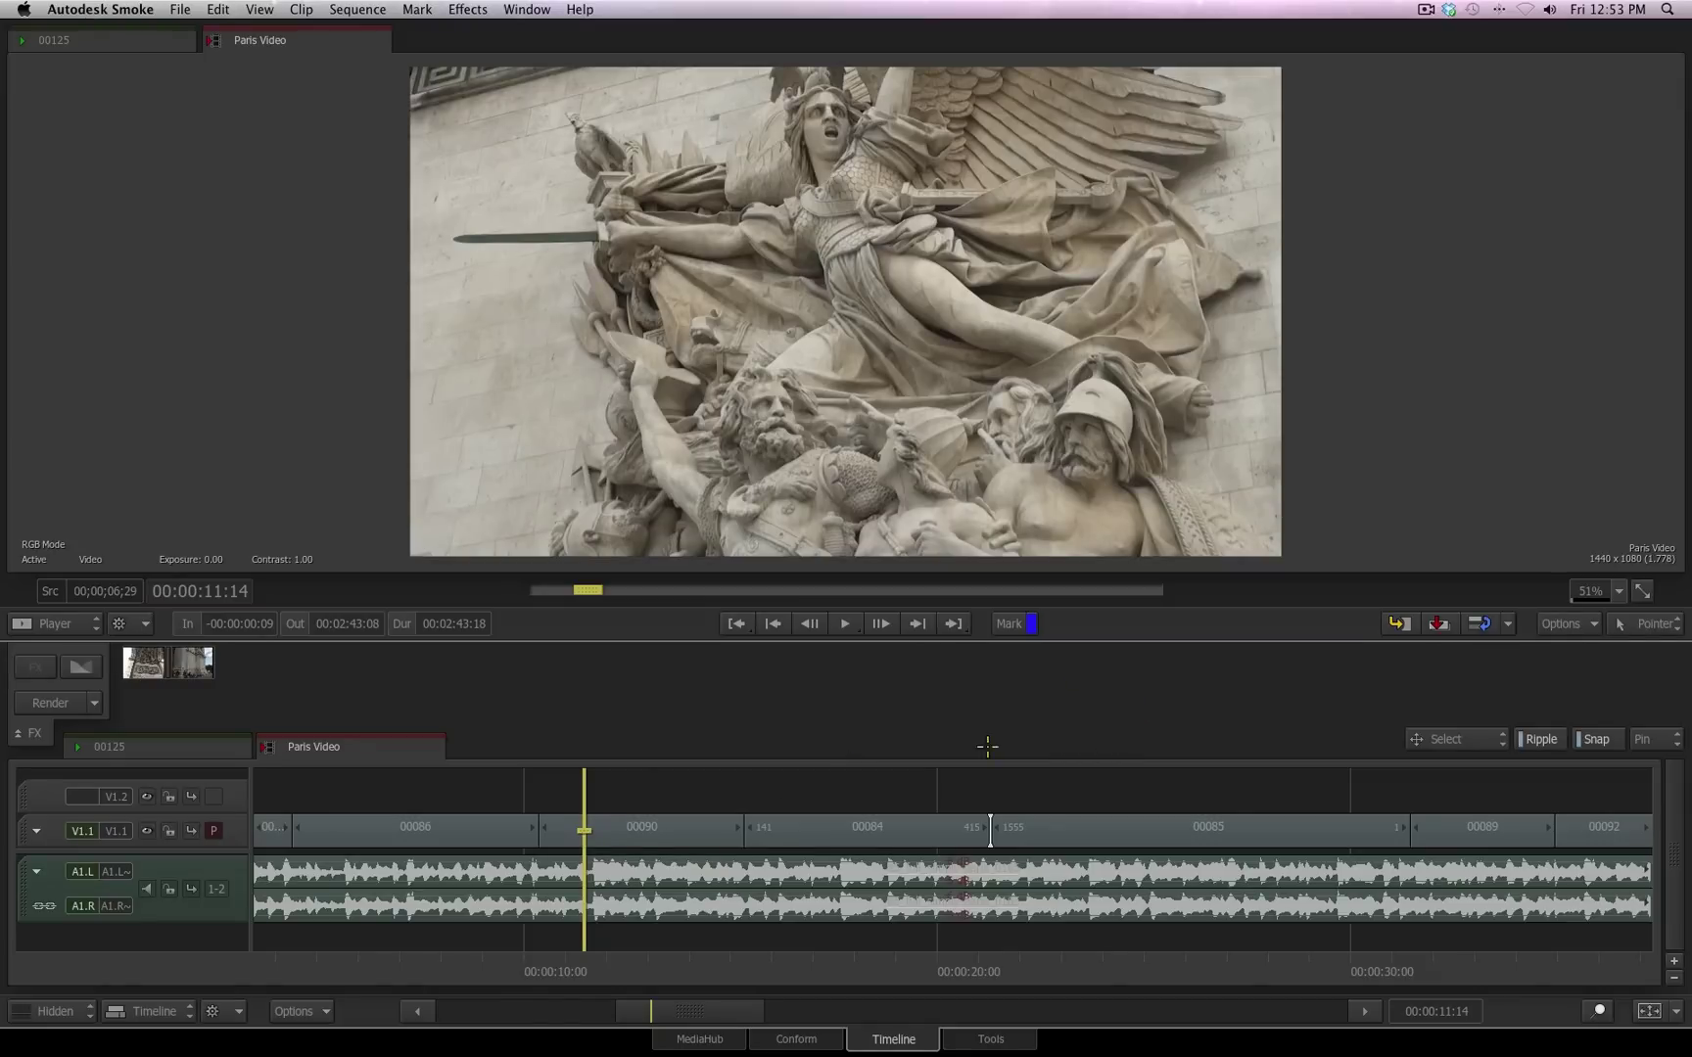
Step: Enable Focus On Trim and ripple-trim the tail of clip 00084 and the head of clip 00085 at their shared cut
left_click(322, 1012)
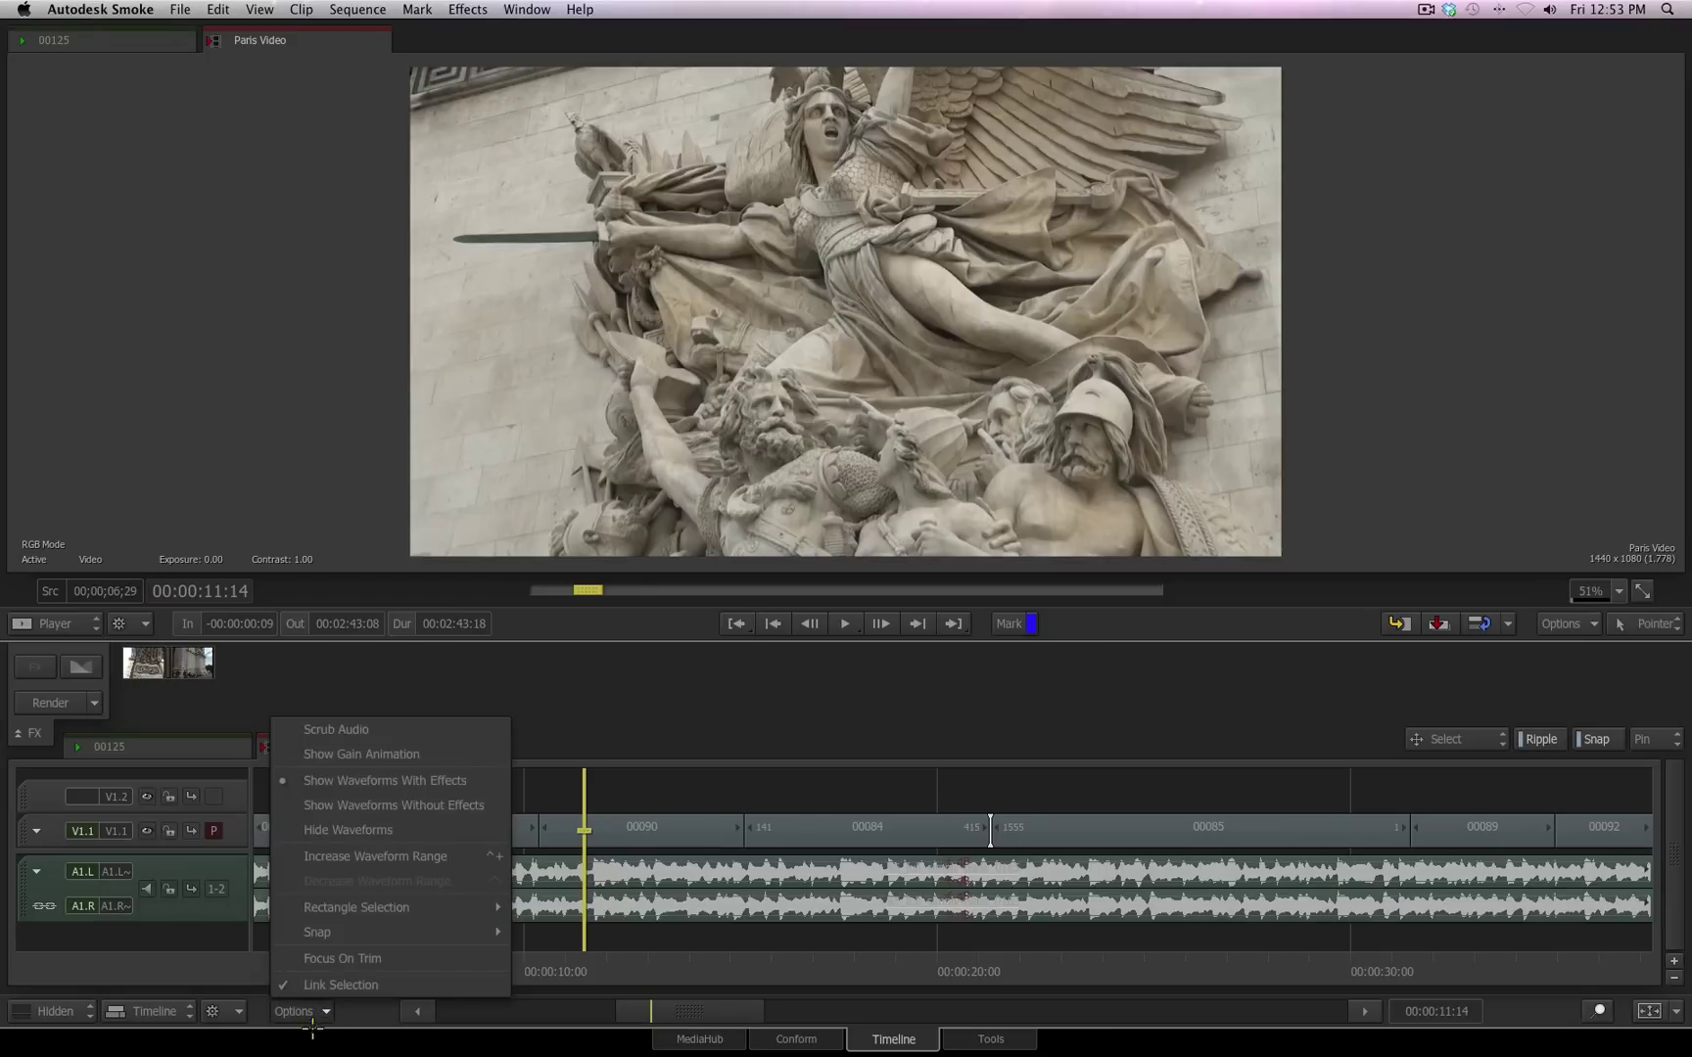
left_click(354, 959)
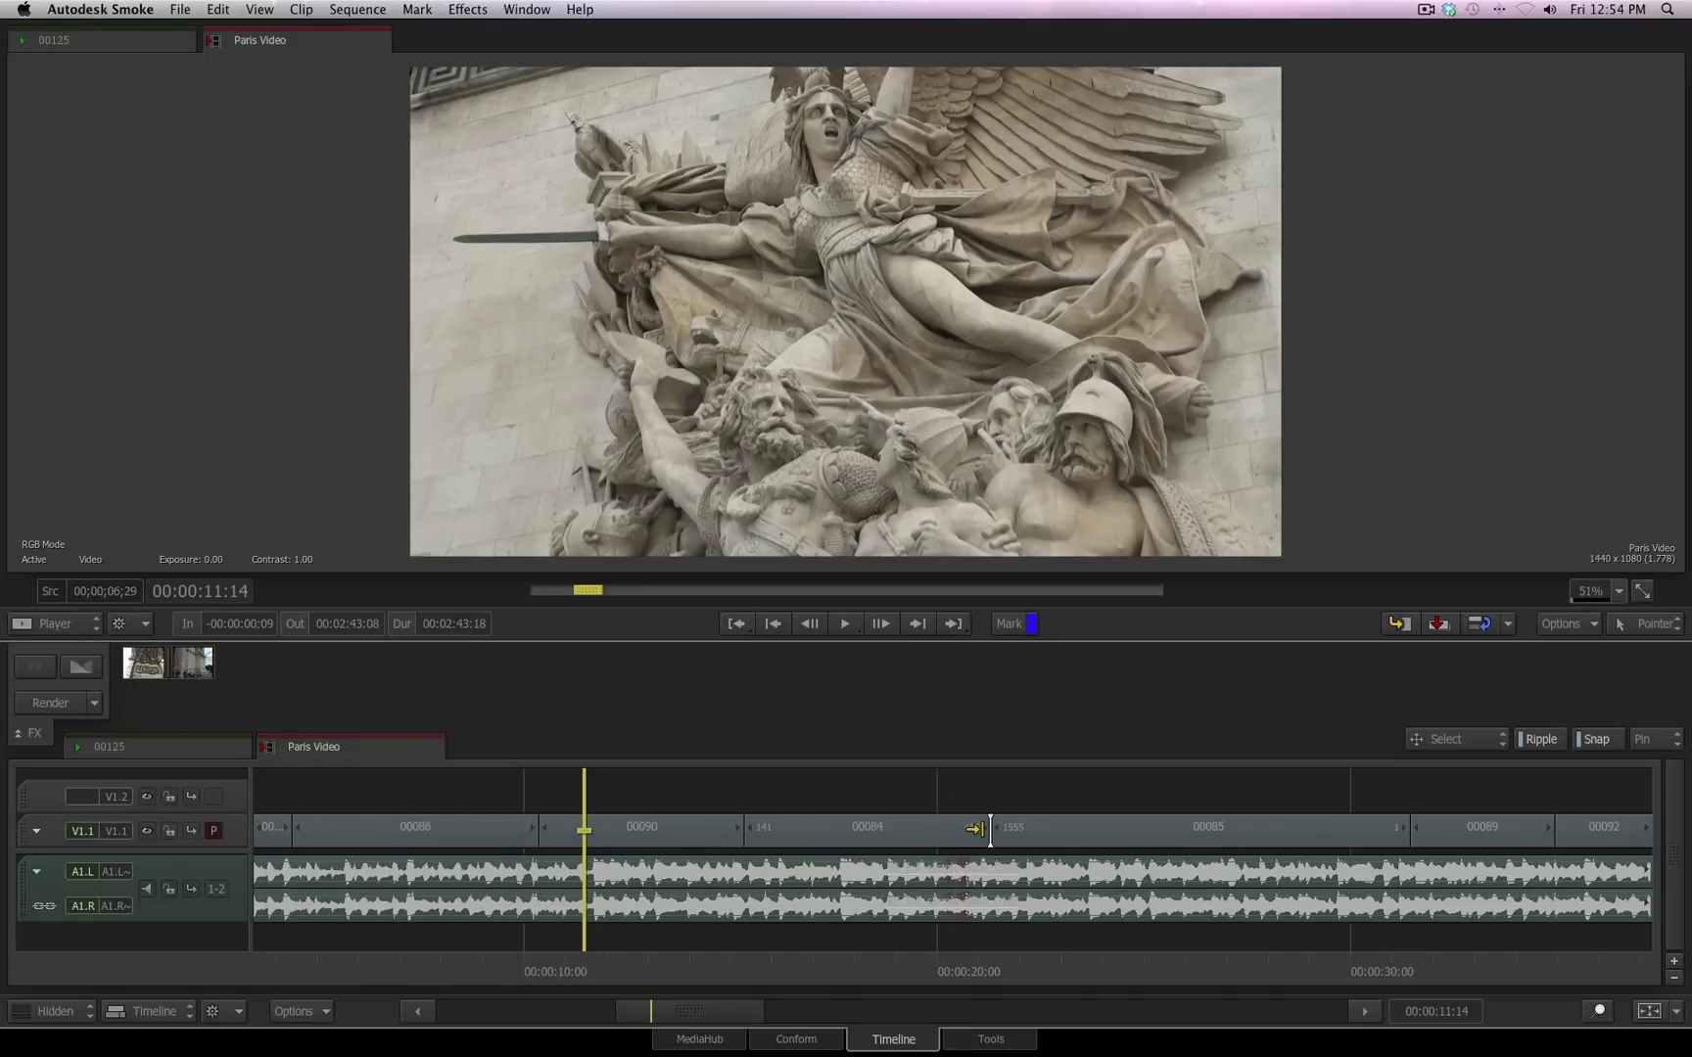
mouse_move(949, 830)
left_mouse_down()
mouse_move(901, 833)
mouse_move(994, 835)
mouse_move(940, 835)
mouse_move(966, 833)
left_mouse_up()
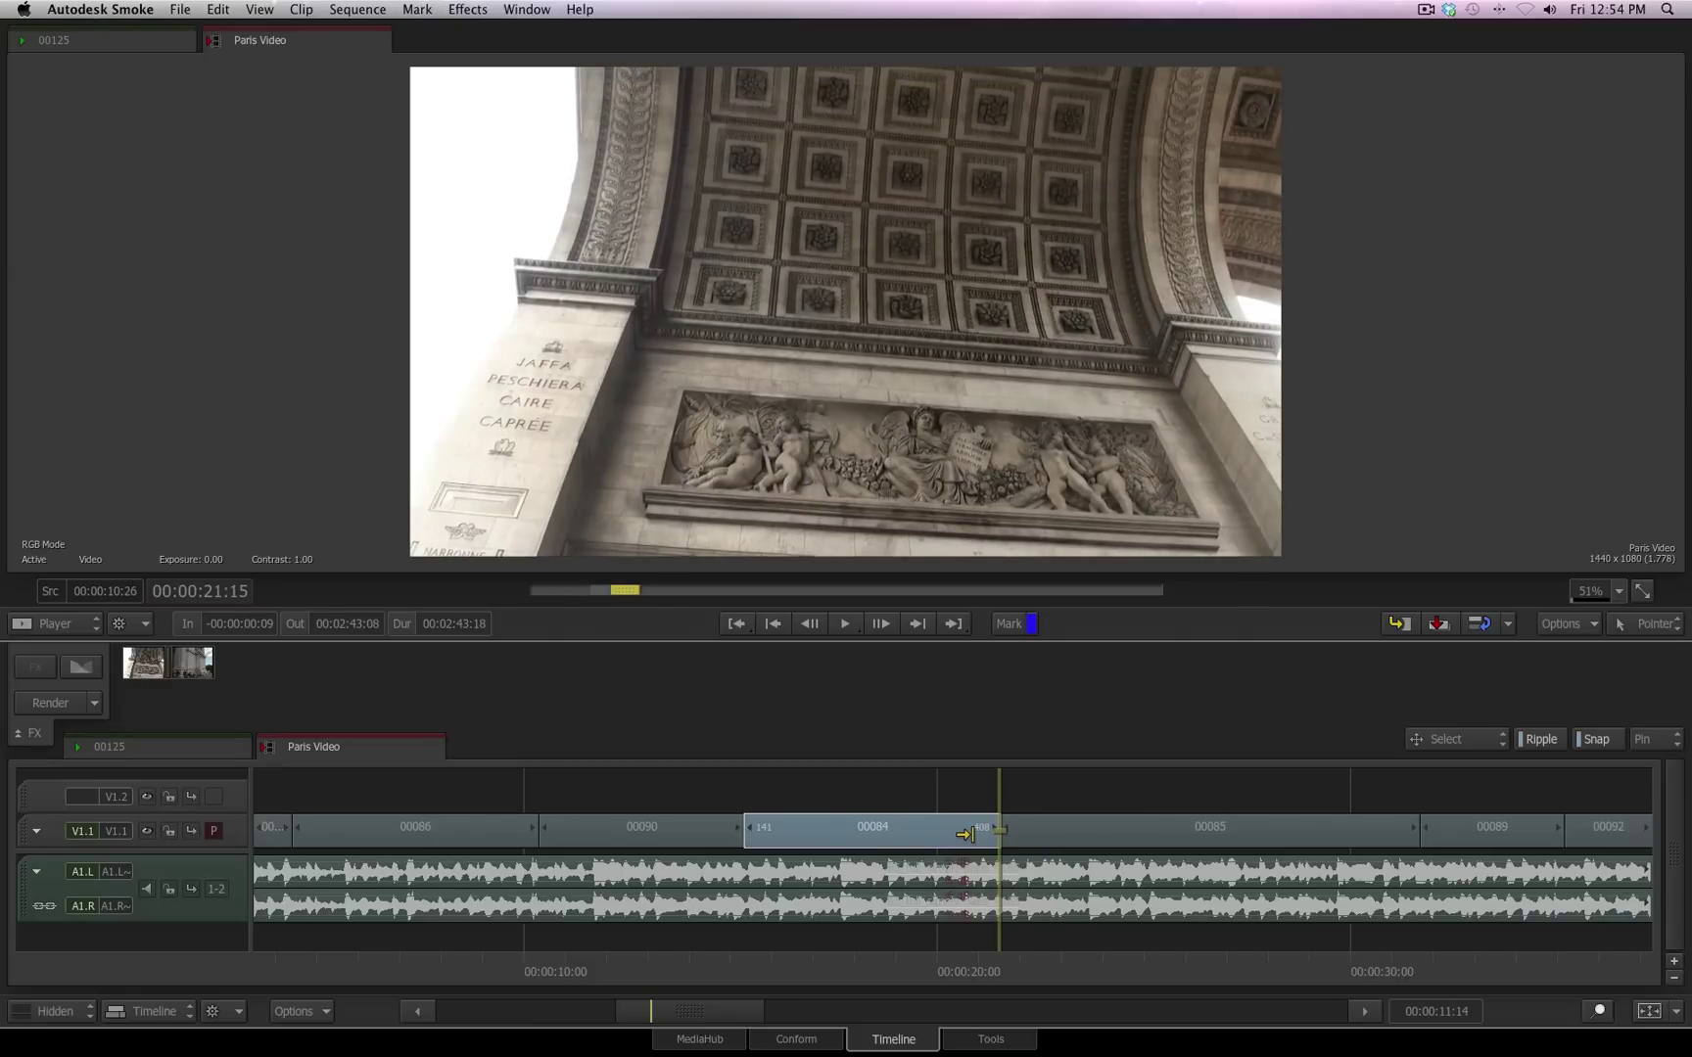
left_click_drag(965, 834, 1049, 829)
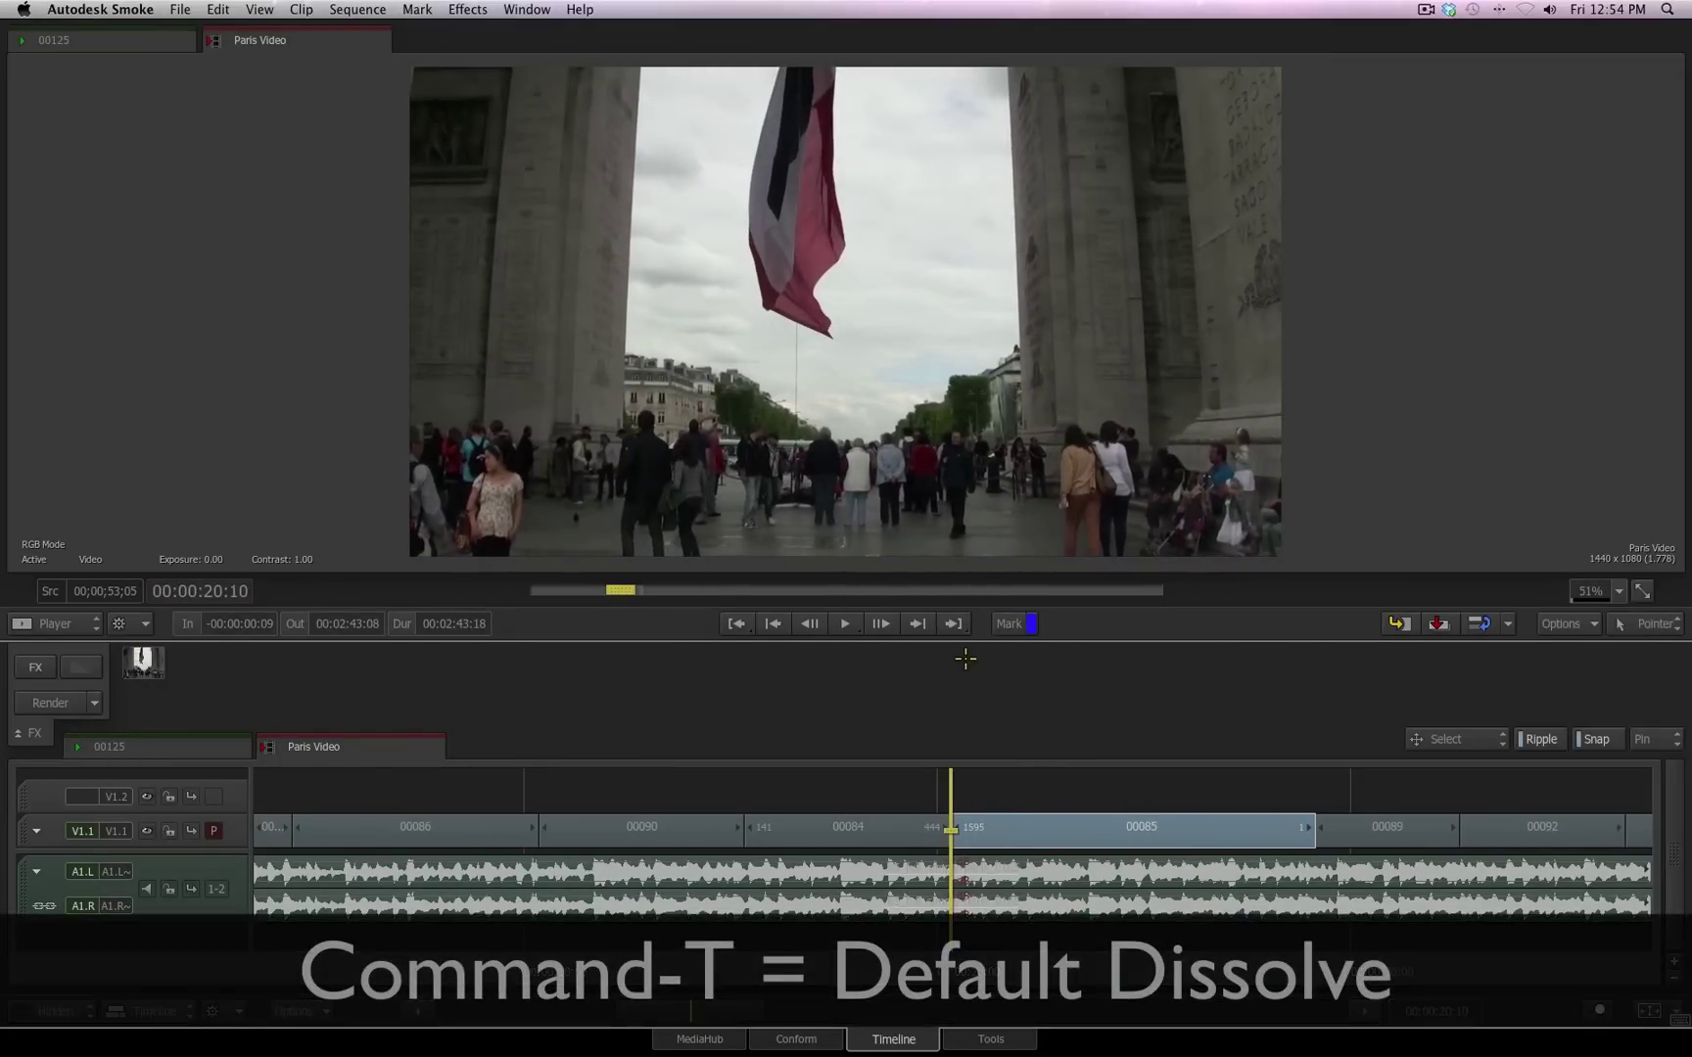
Step: Add the default dissolve between clips 00084 and 00085 and ripple-trim that cut, with its transition, to 00:00:20:28
key("super+t")
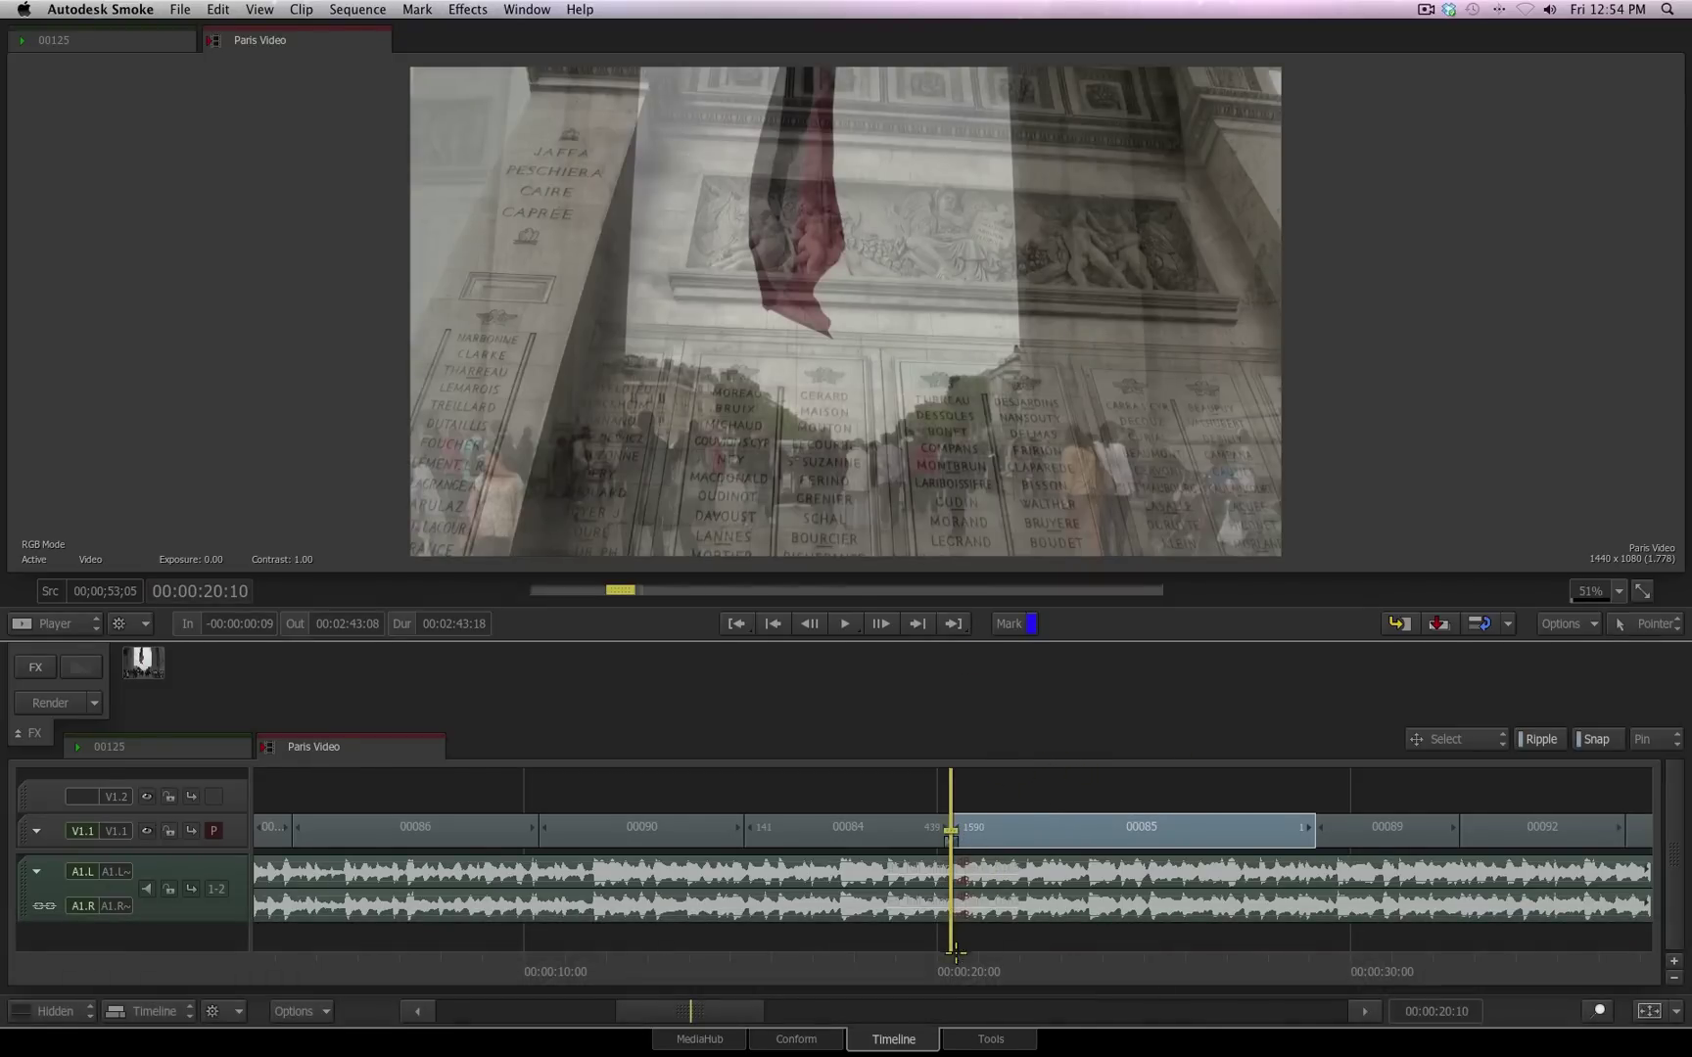
left_click_drag(948, 960, 910, 959)
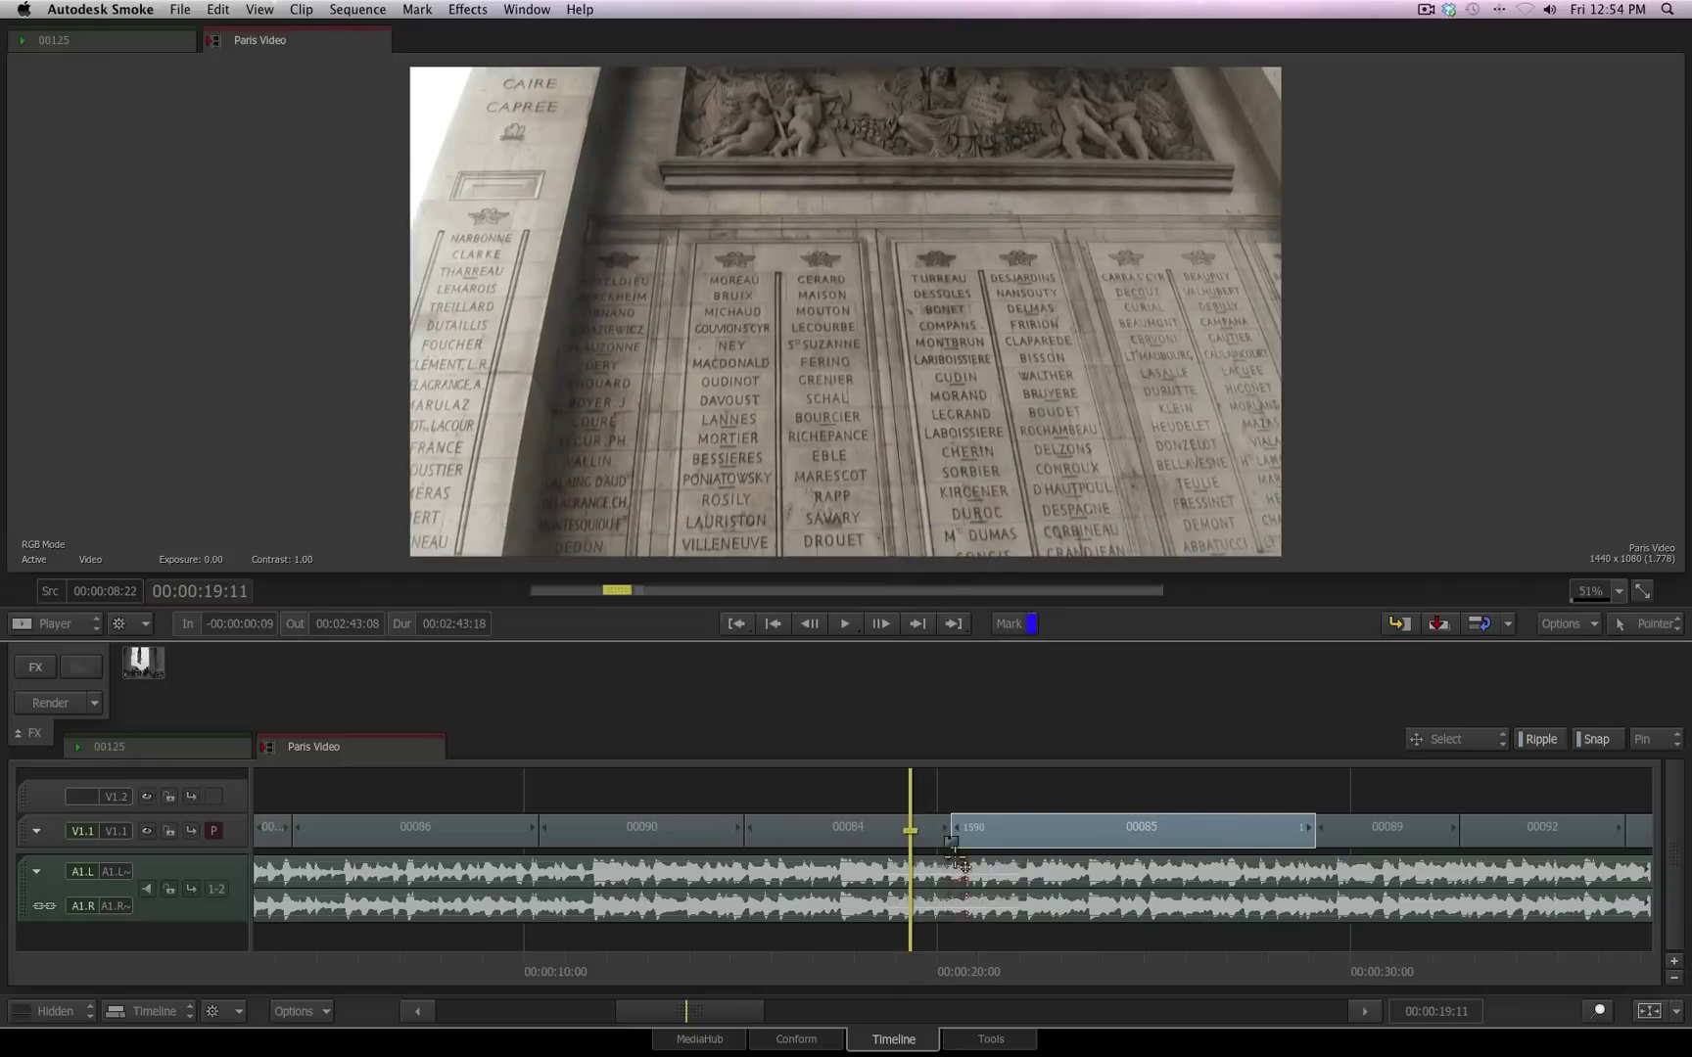
mouse_move(950, 827)
left_mouse_down()
mouse_move(1030, 820)
mouse_move(895, 828)
mouse_move(1019, 830)
mouse_move(917, 830)
mouse_move(1013, 831)
mouse_move(952, 823)
mouse_move(975, 830)
left_mouse_up()
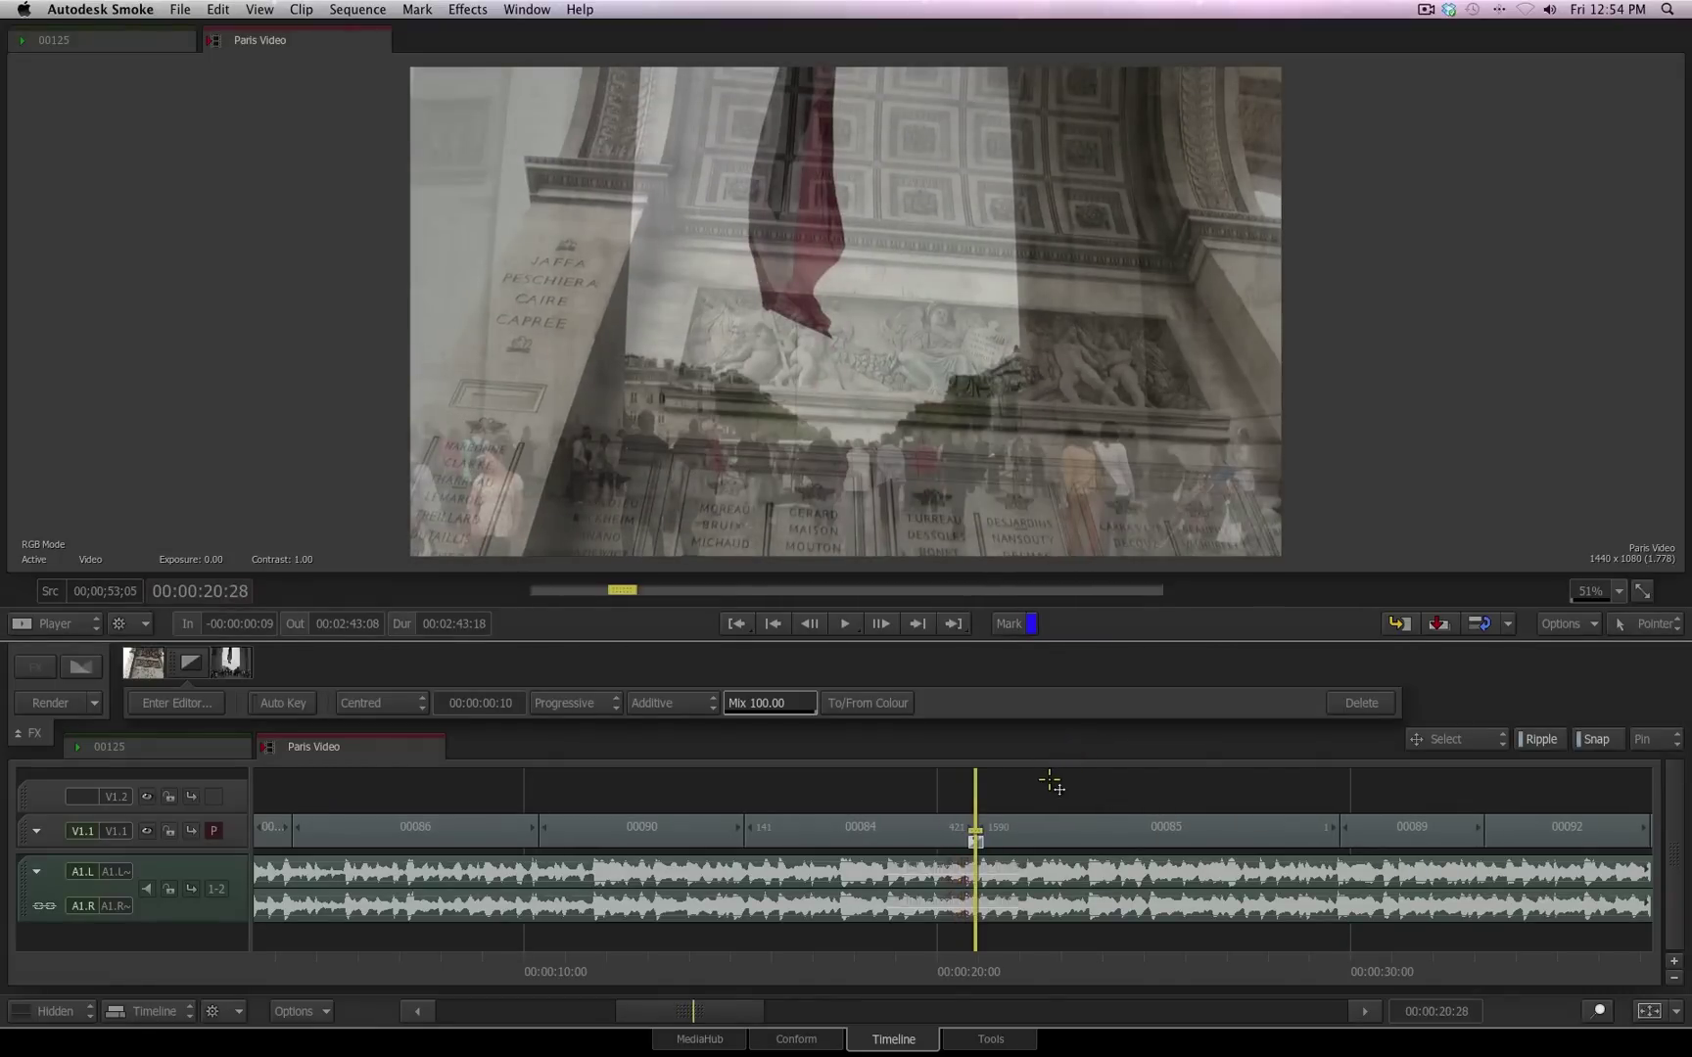
Step: Turn off Focus On Trim for the timeline
left_click(301, 1012)
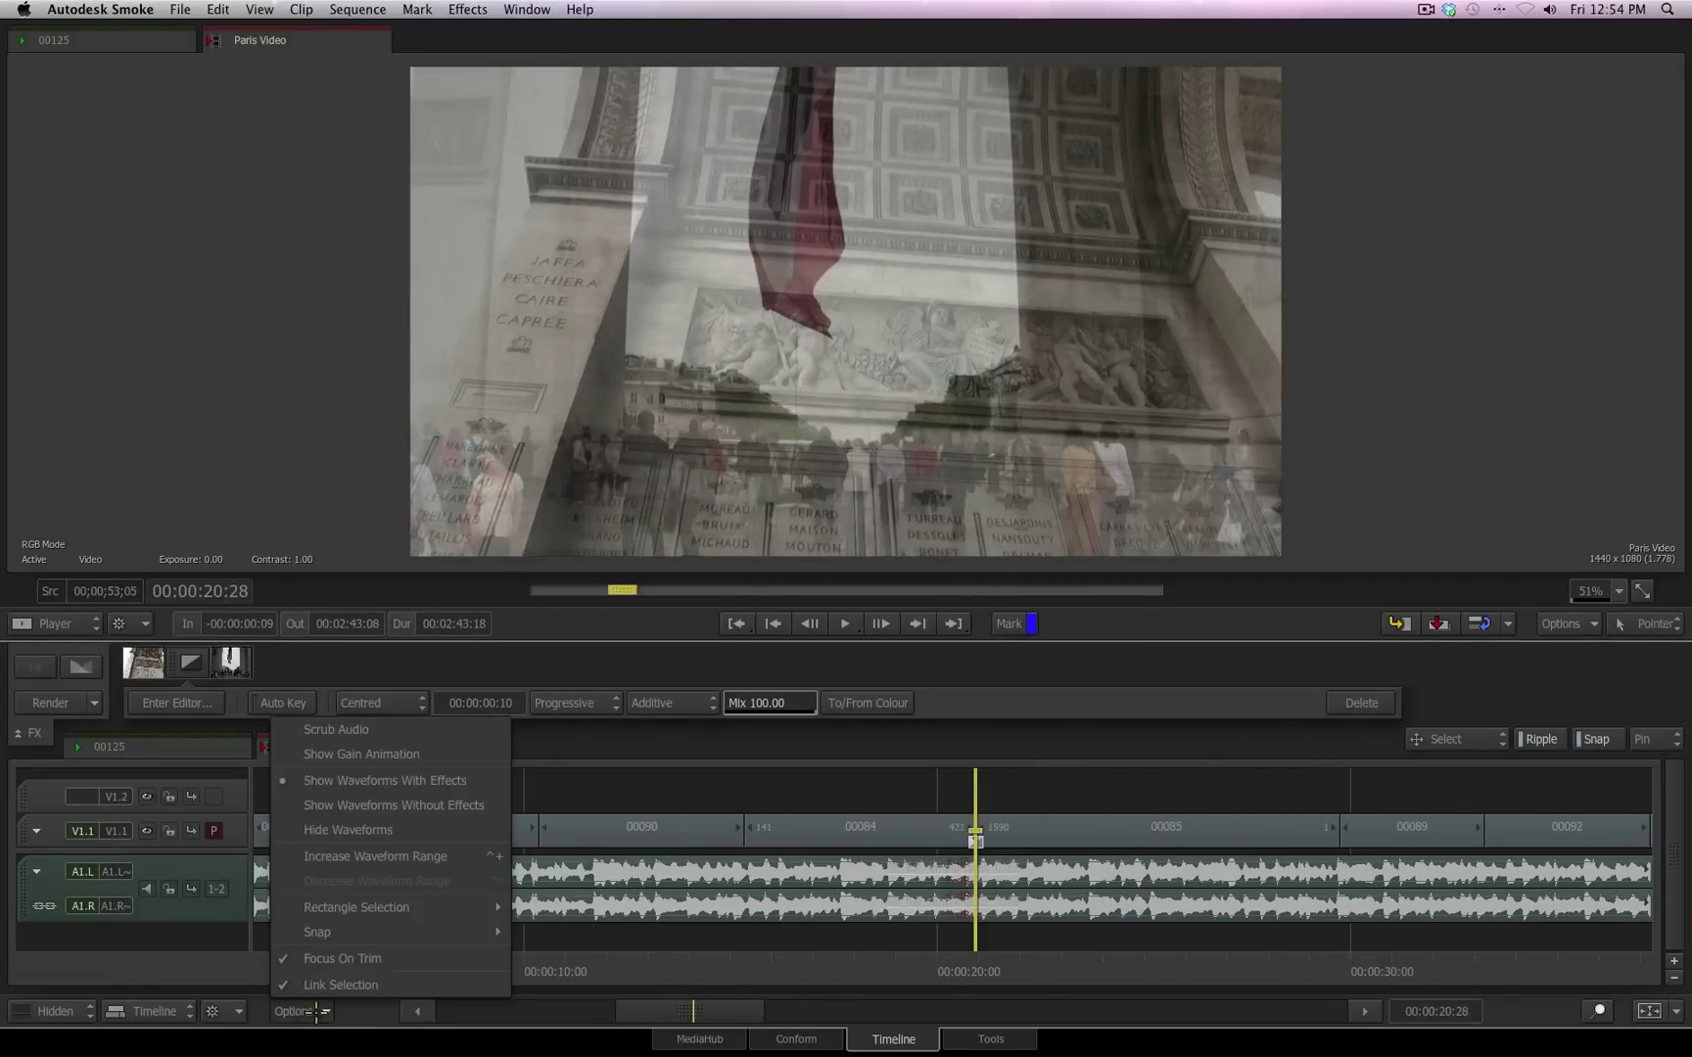
left_click(367, 959)
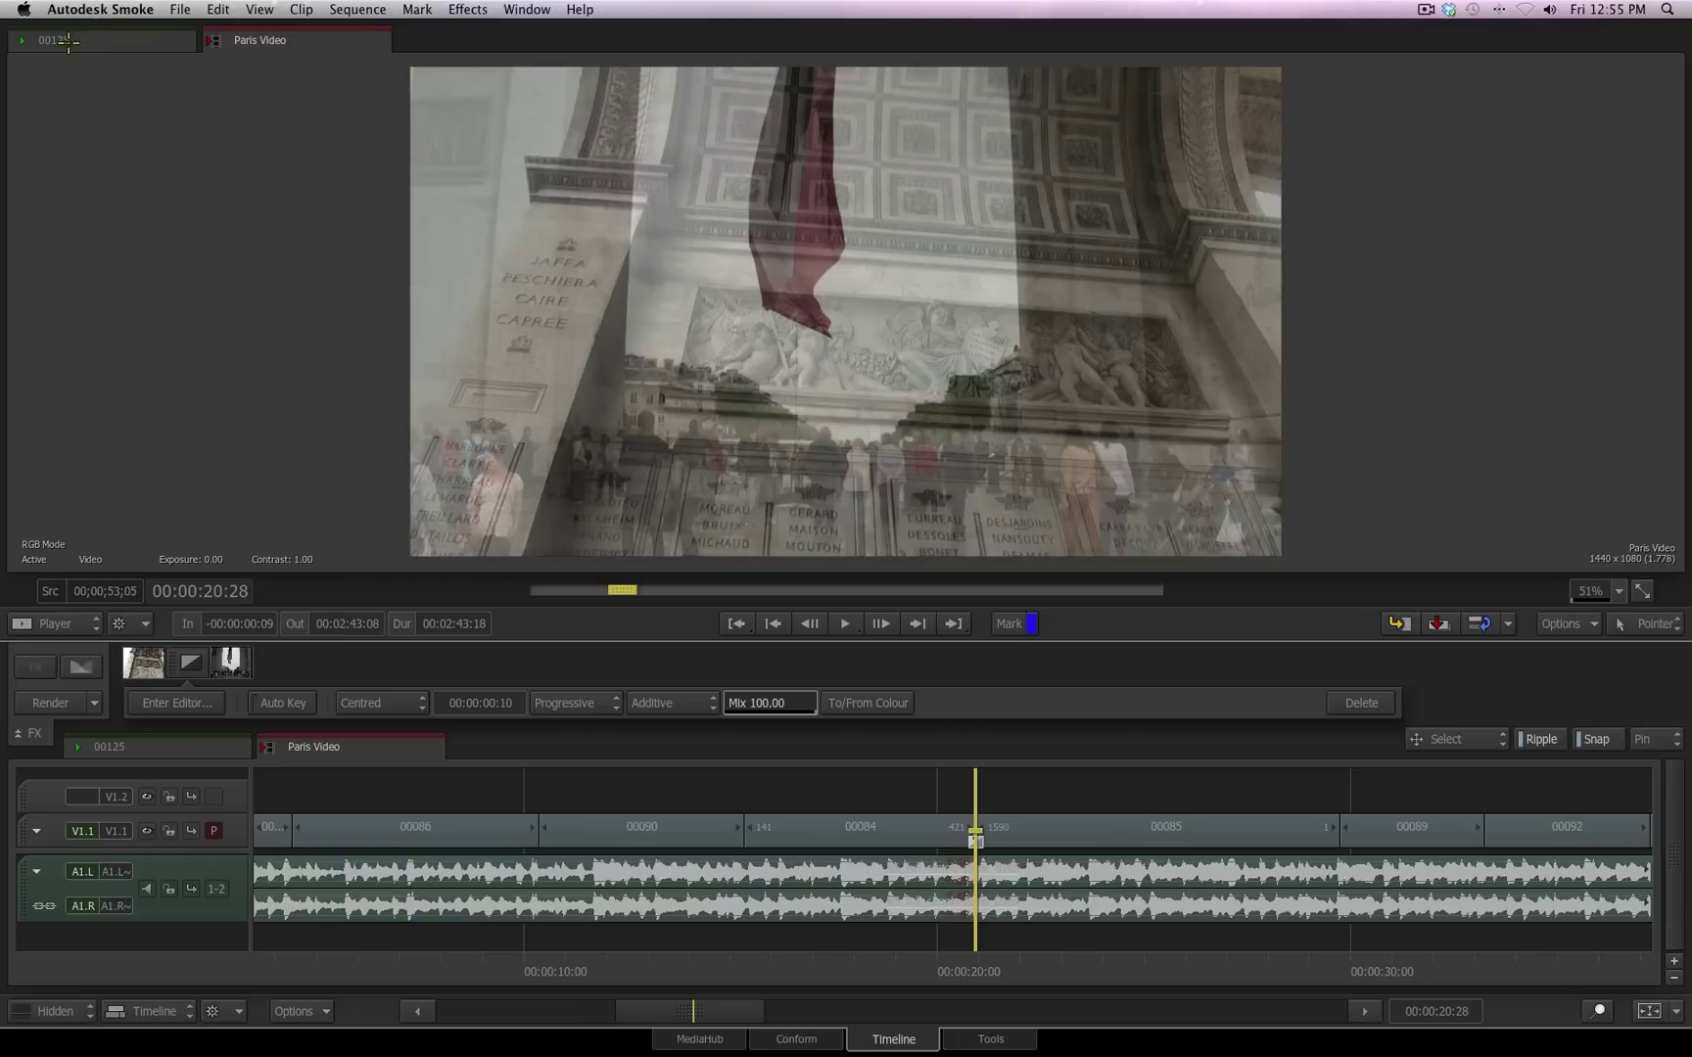
Step: Review the default transition settings in the Timeline preferences, keeping the alignment at Centred, and close the preferences
left_click(102, 10)
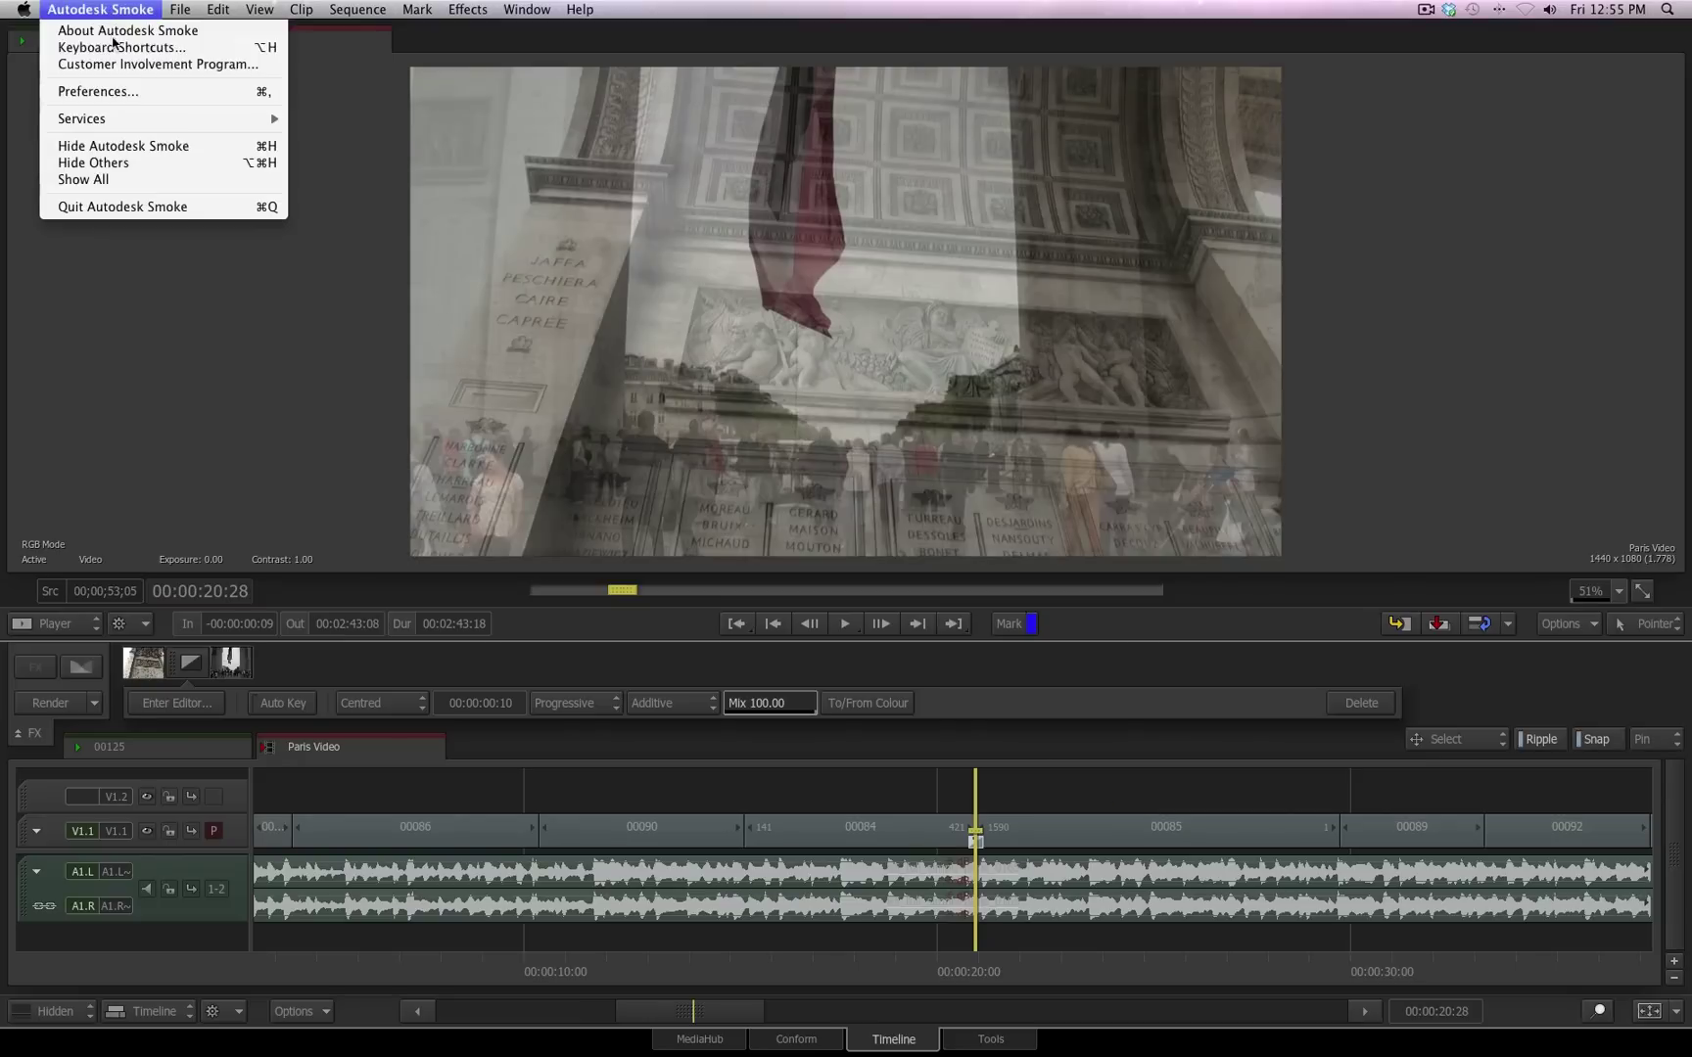
left_click(150, 93)
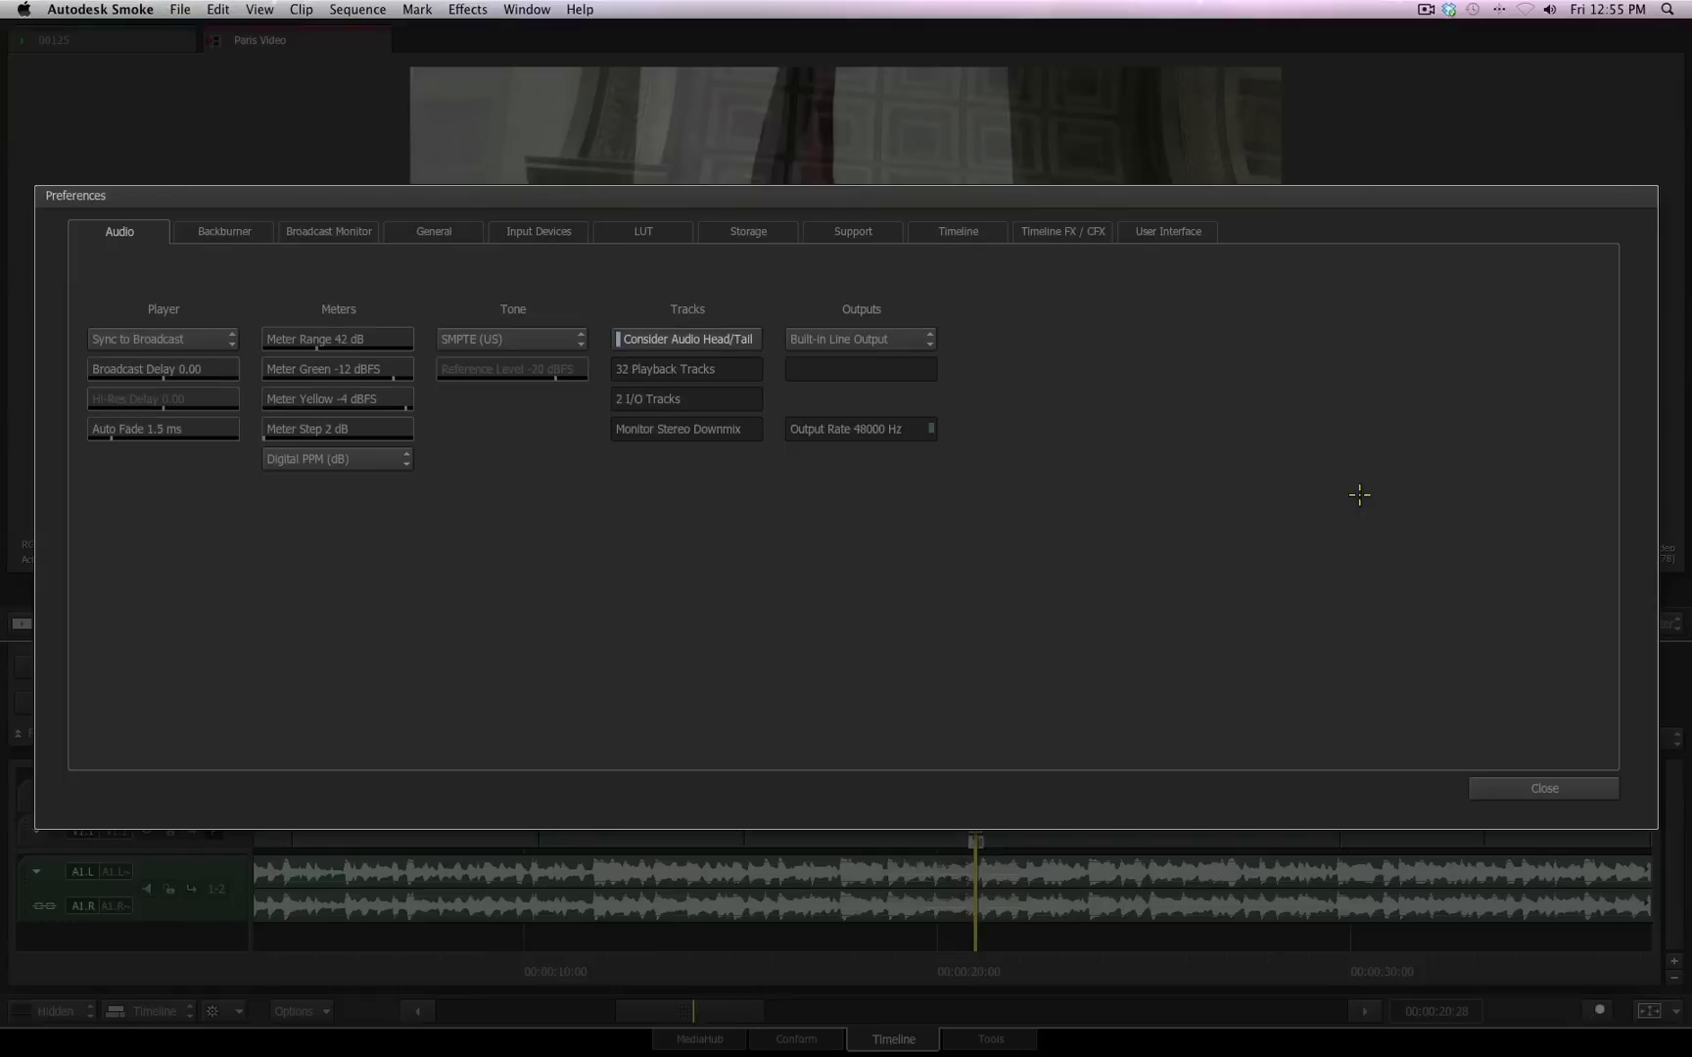
left_click(964, 231)
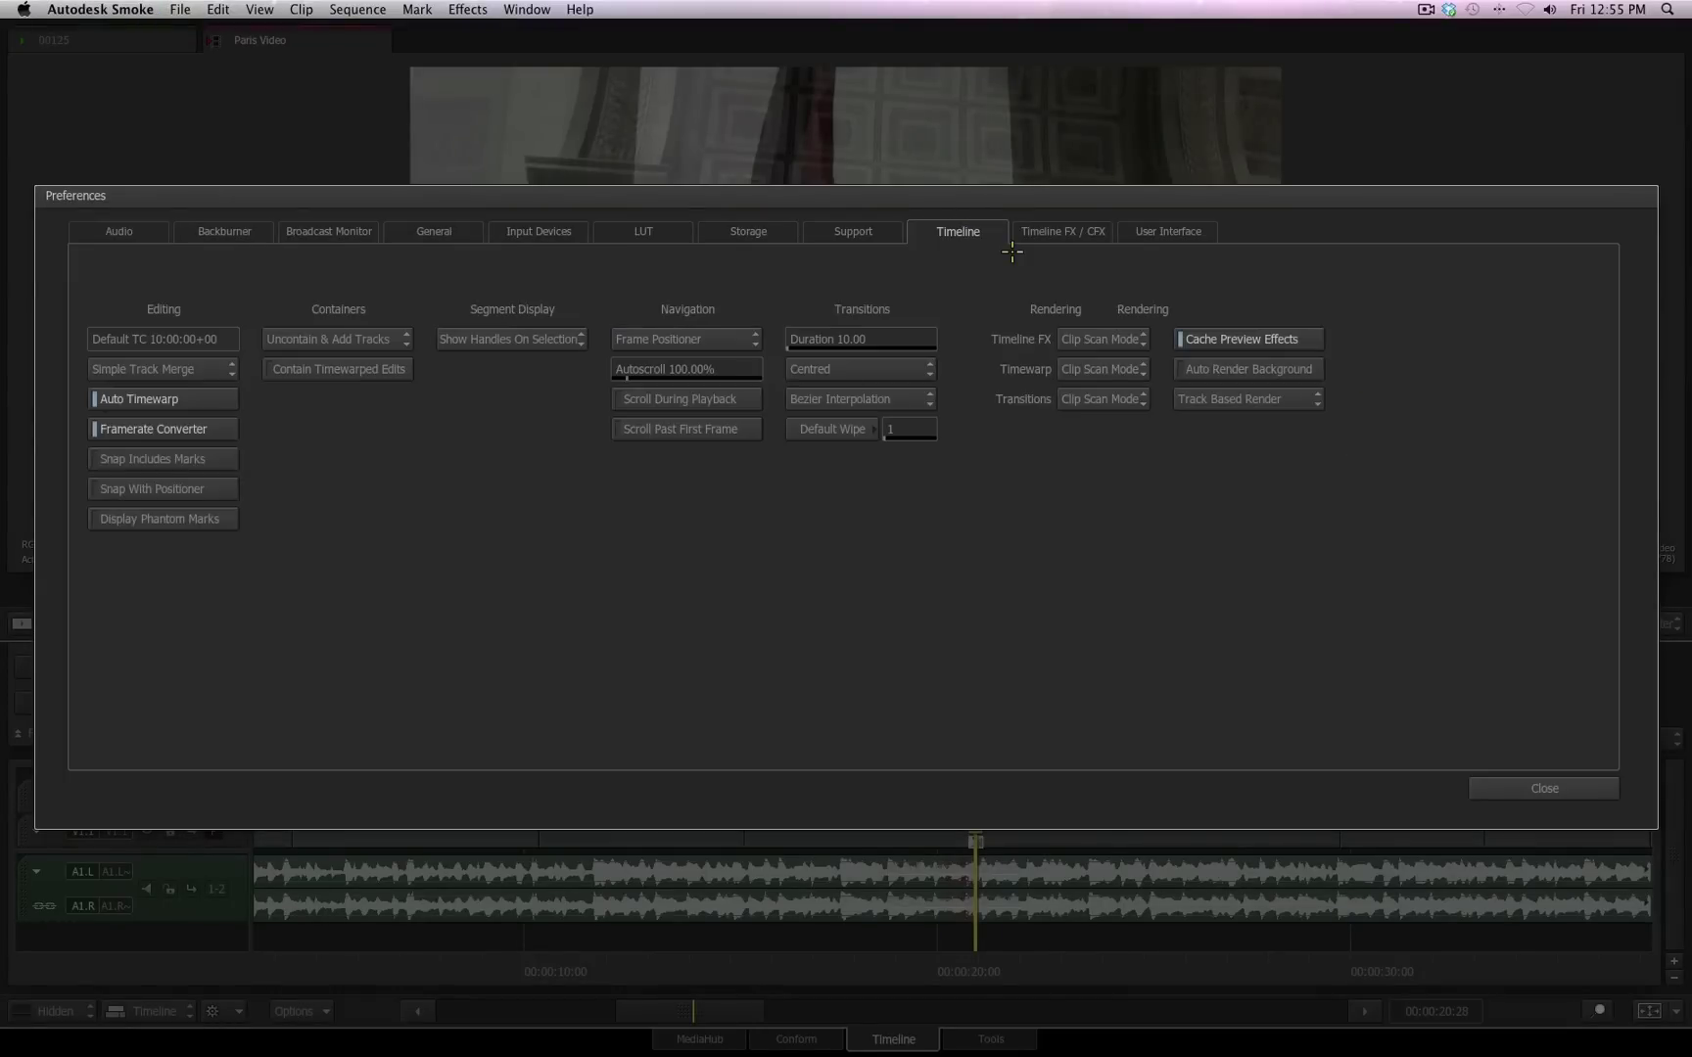
left_click(902, 367)
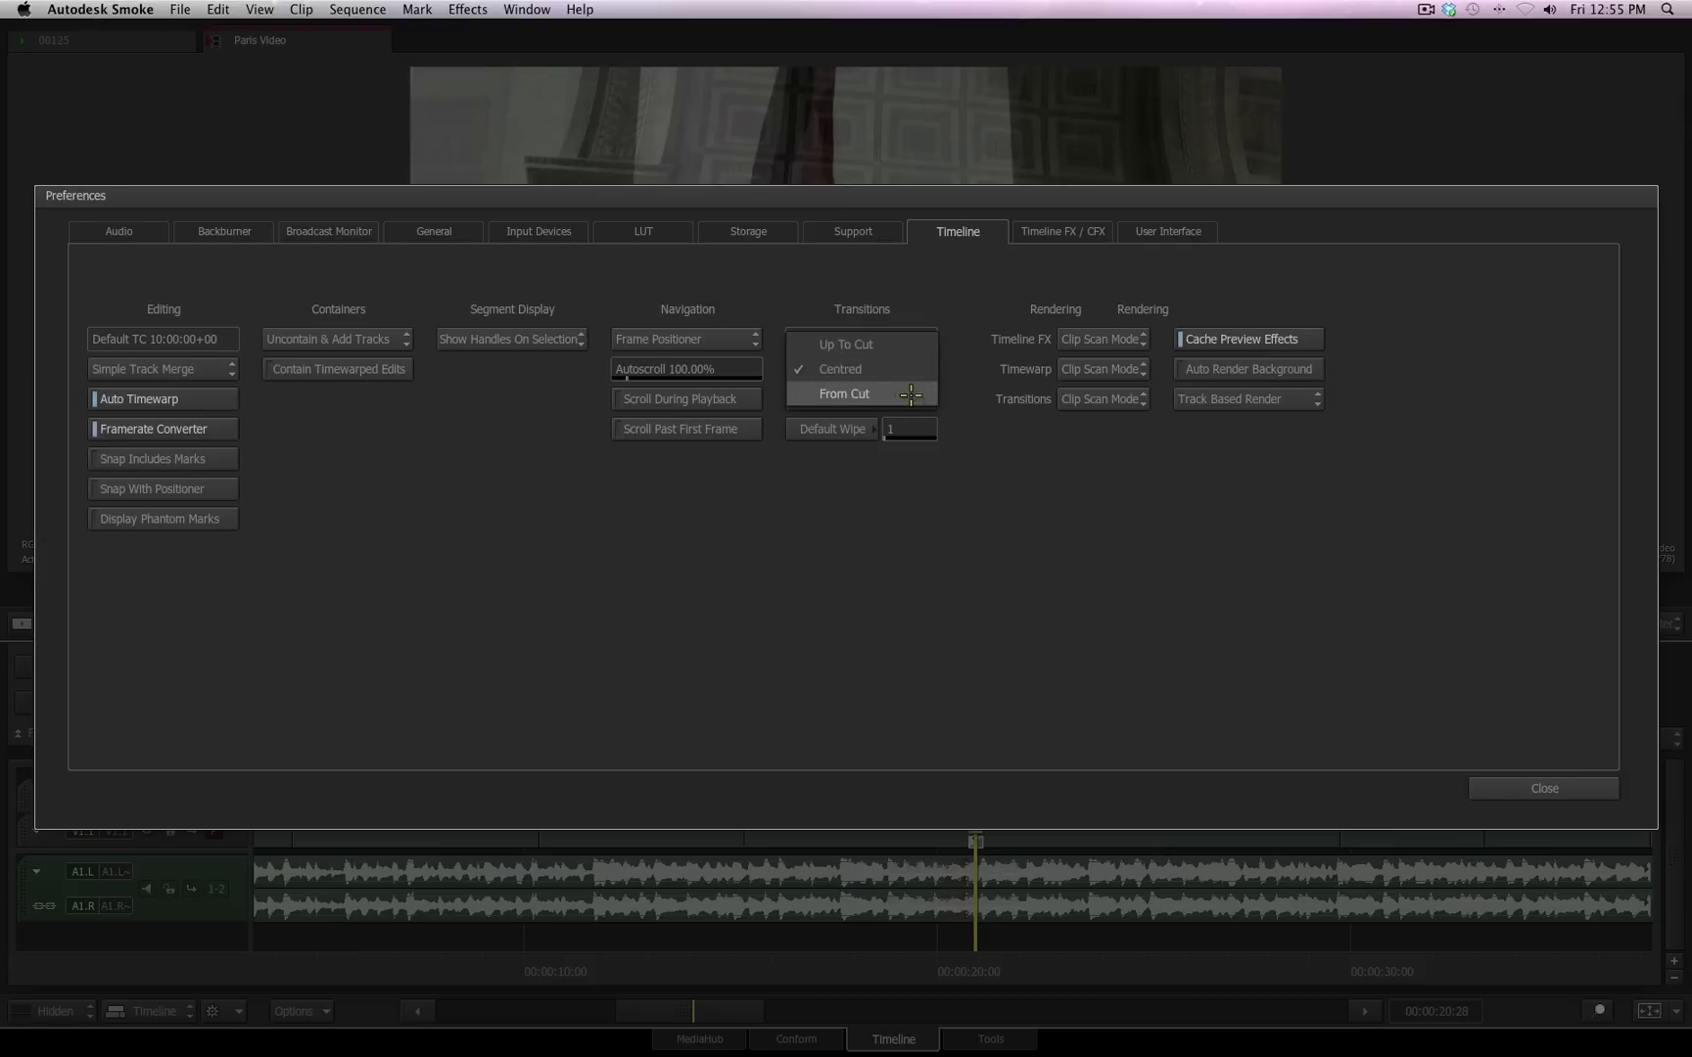
left_click(909, 370)
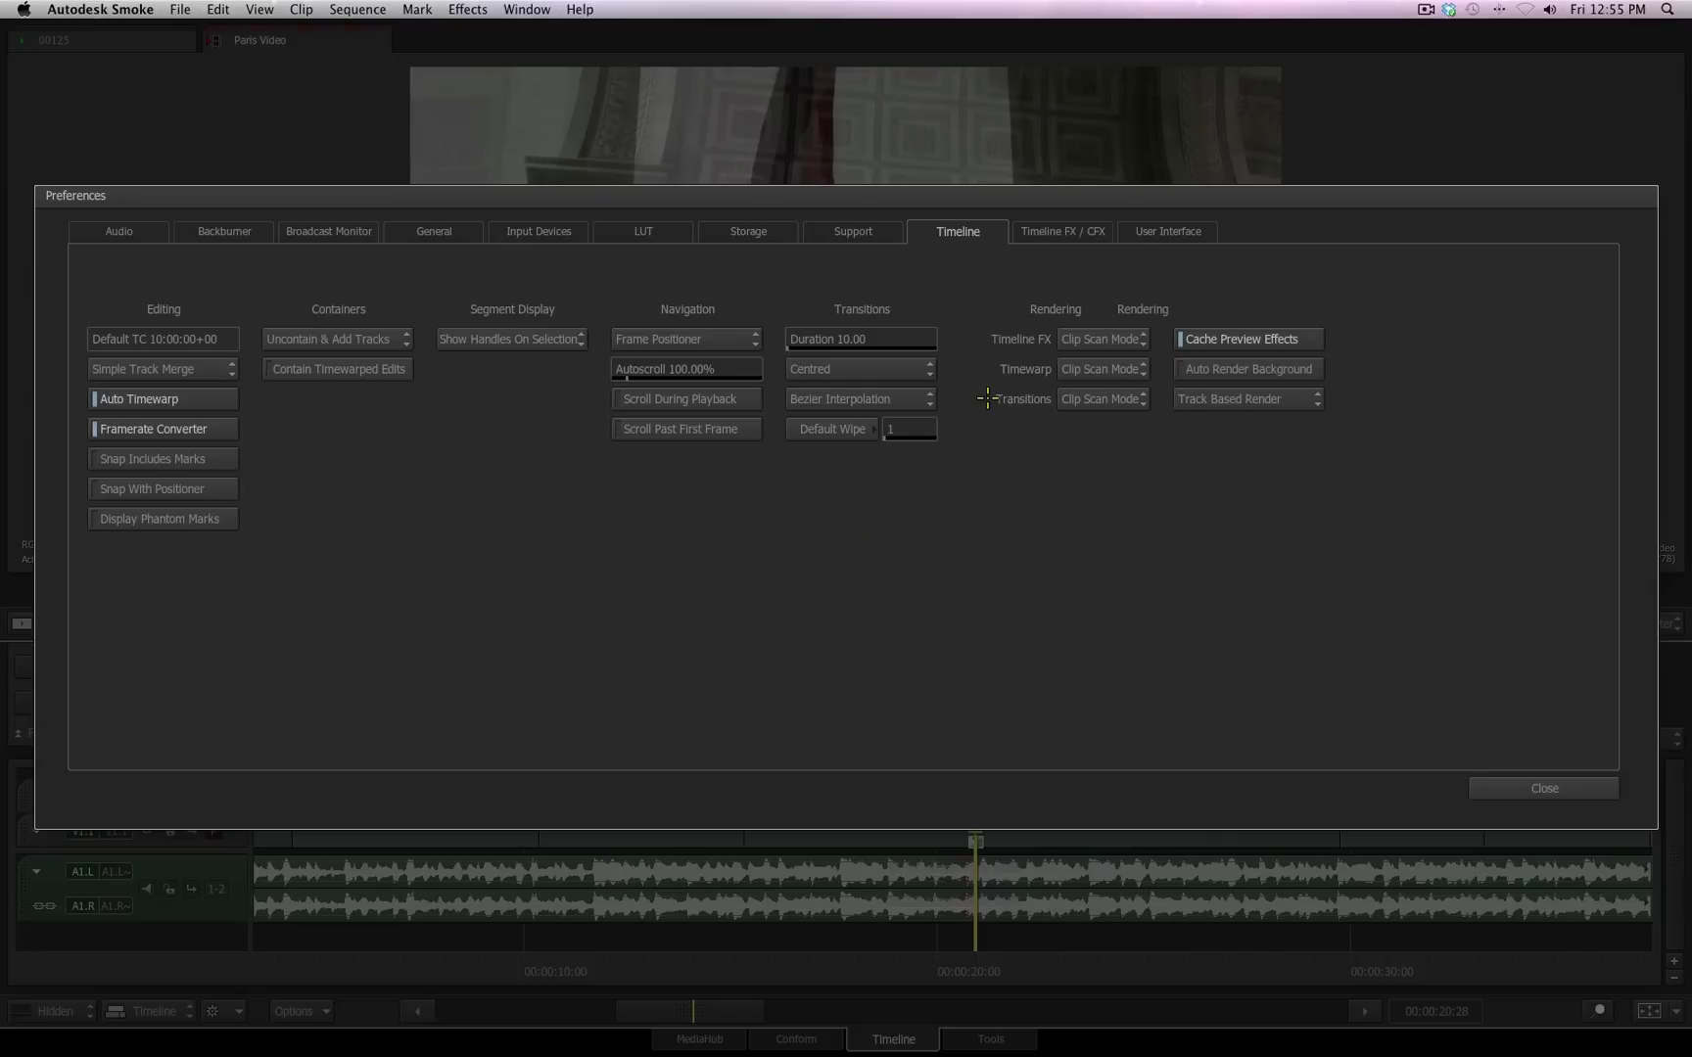
left_click(1514, 788)
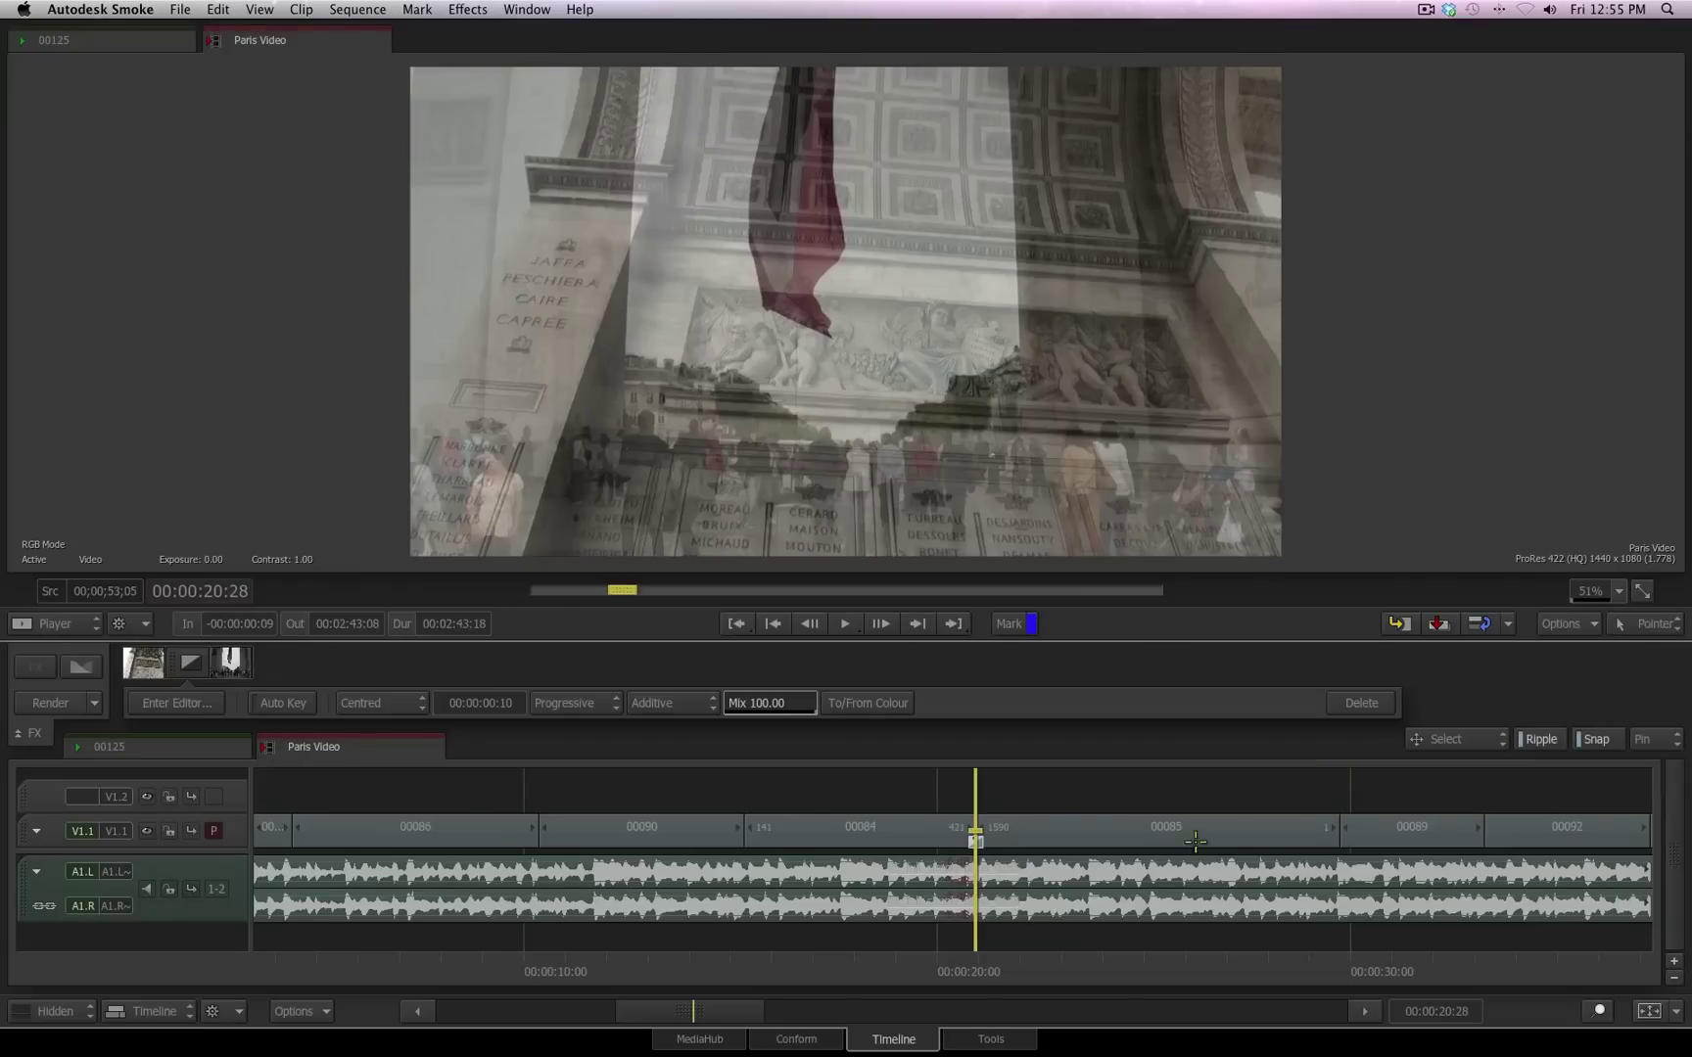